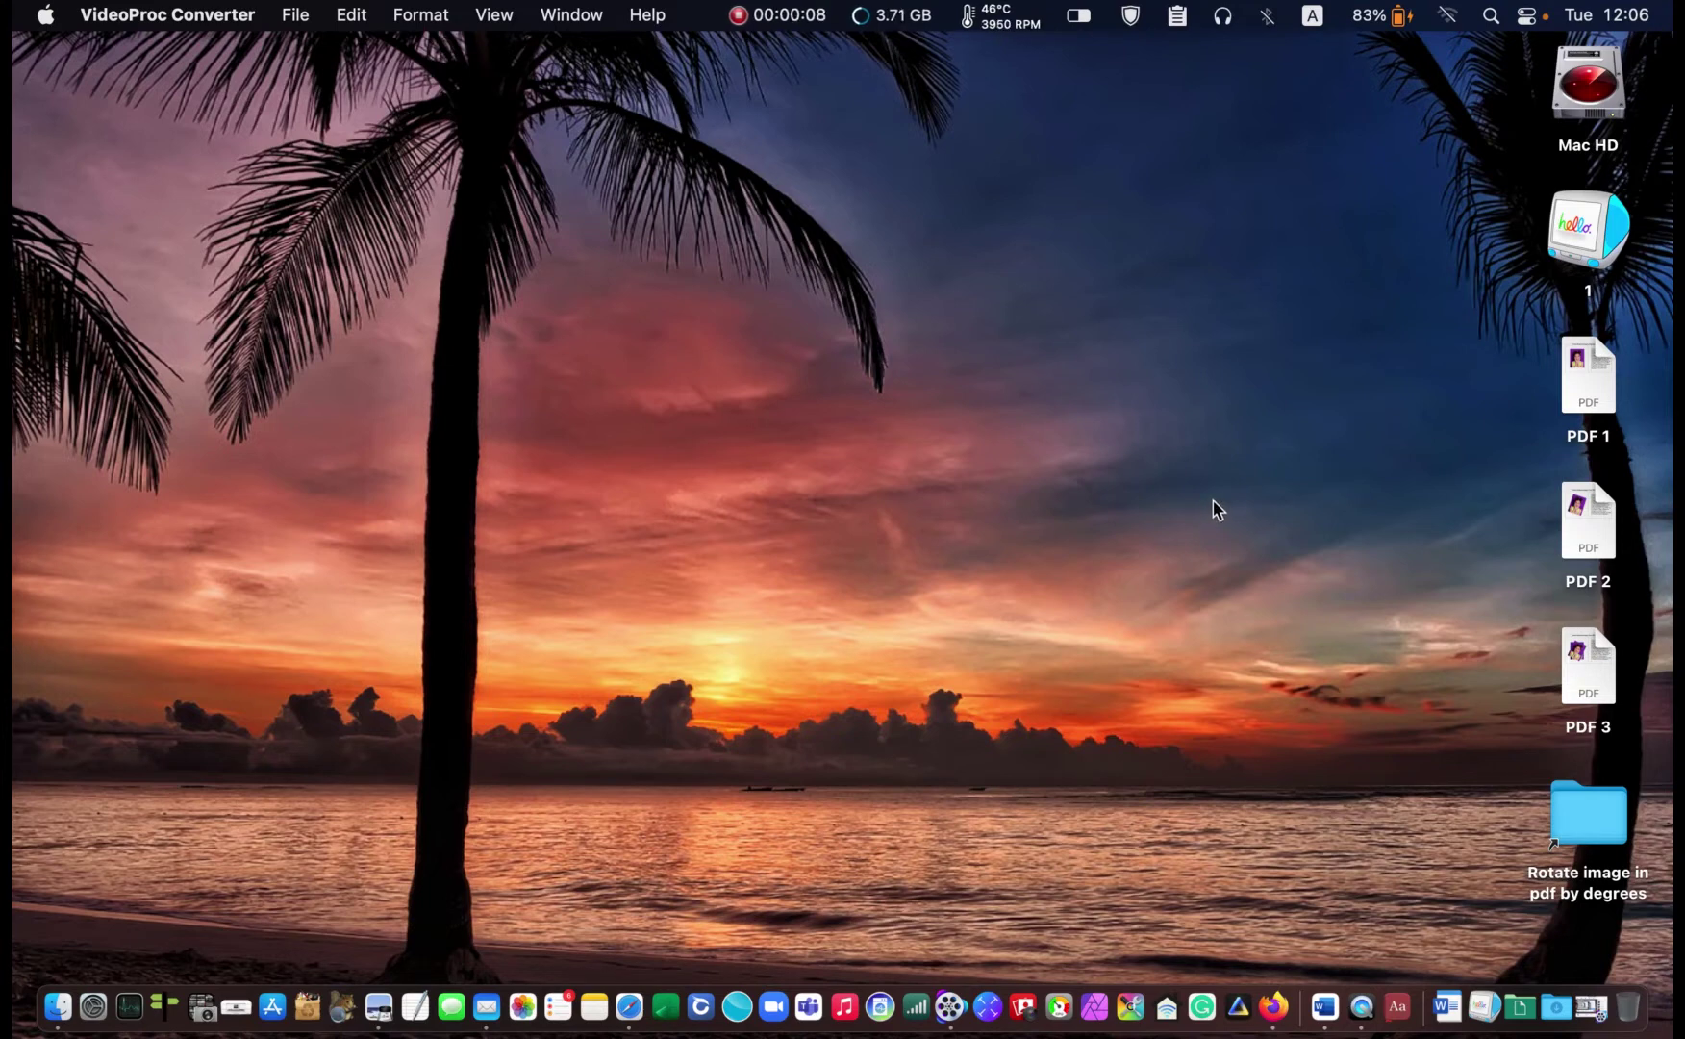
- Duplicate PDF 1 on the desktop and move the original into the "Rotate image in pdf by degrees" folder
{"action": "right_click", "coordinate": [1576, 382]}
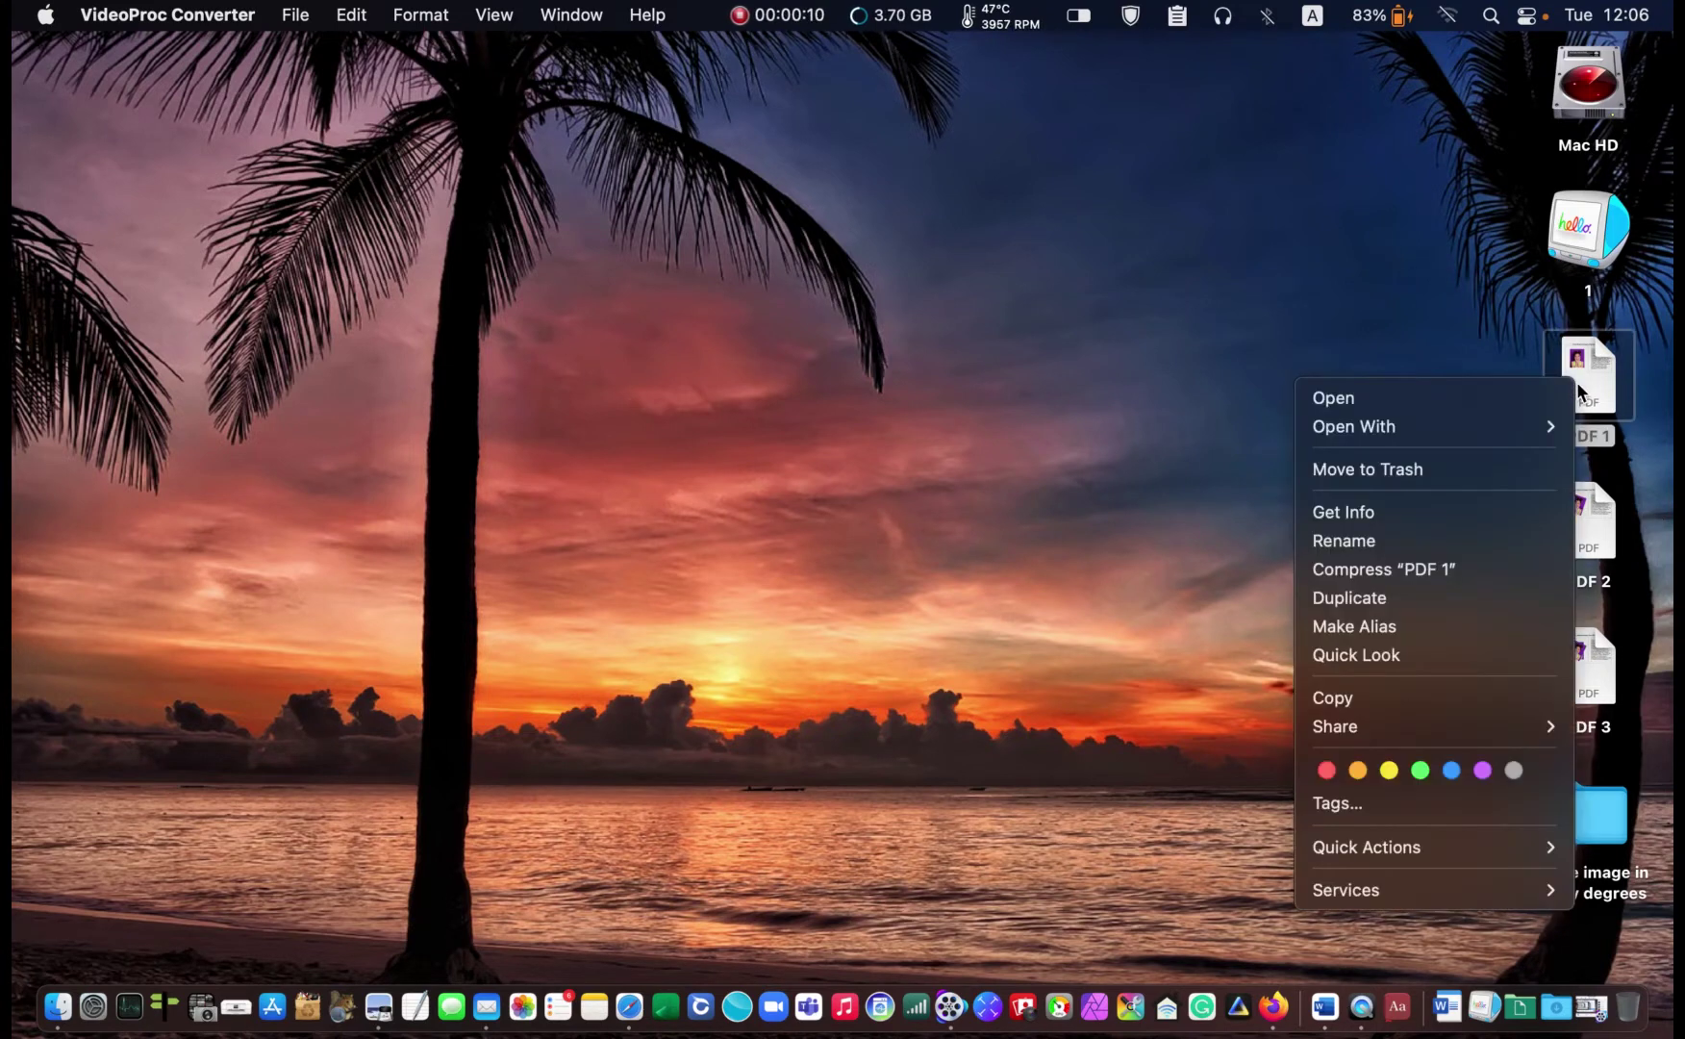
{"action": "left_click", "coordinate": [1427, 602]}
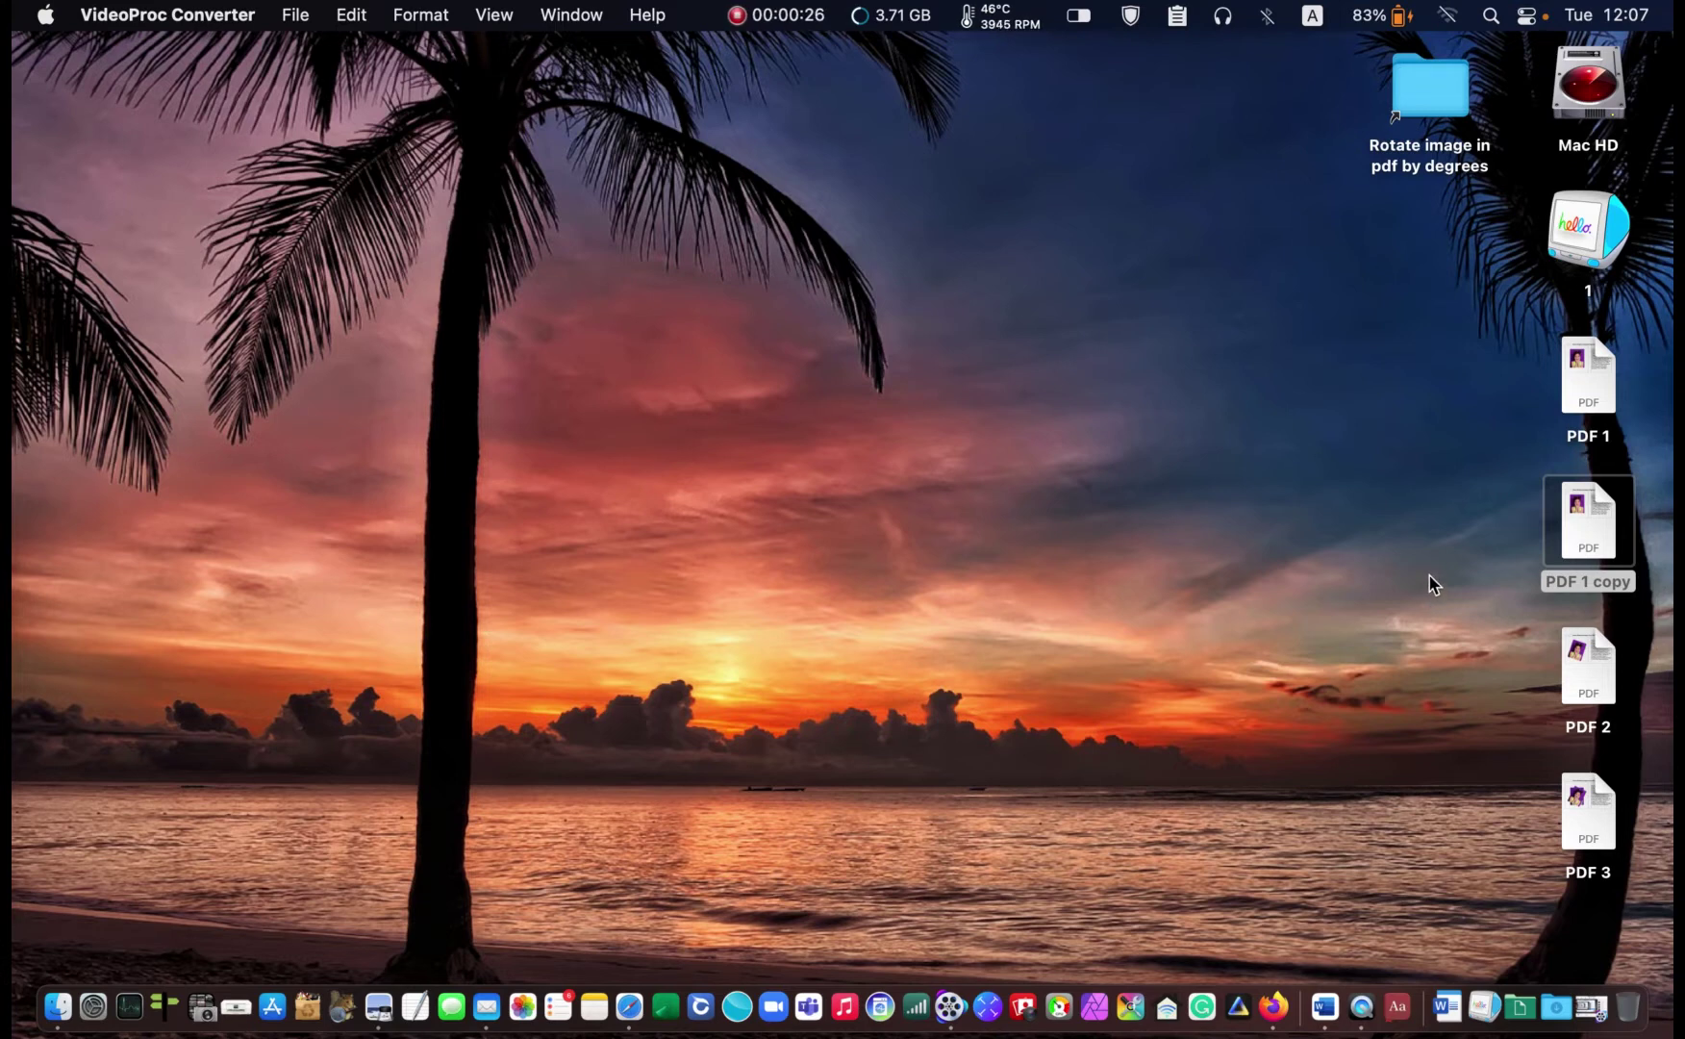
{"action": "left_click_drag", "start_coordinate": [1575, 365], "coordinate": [1404, 85]}
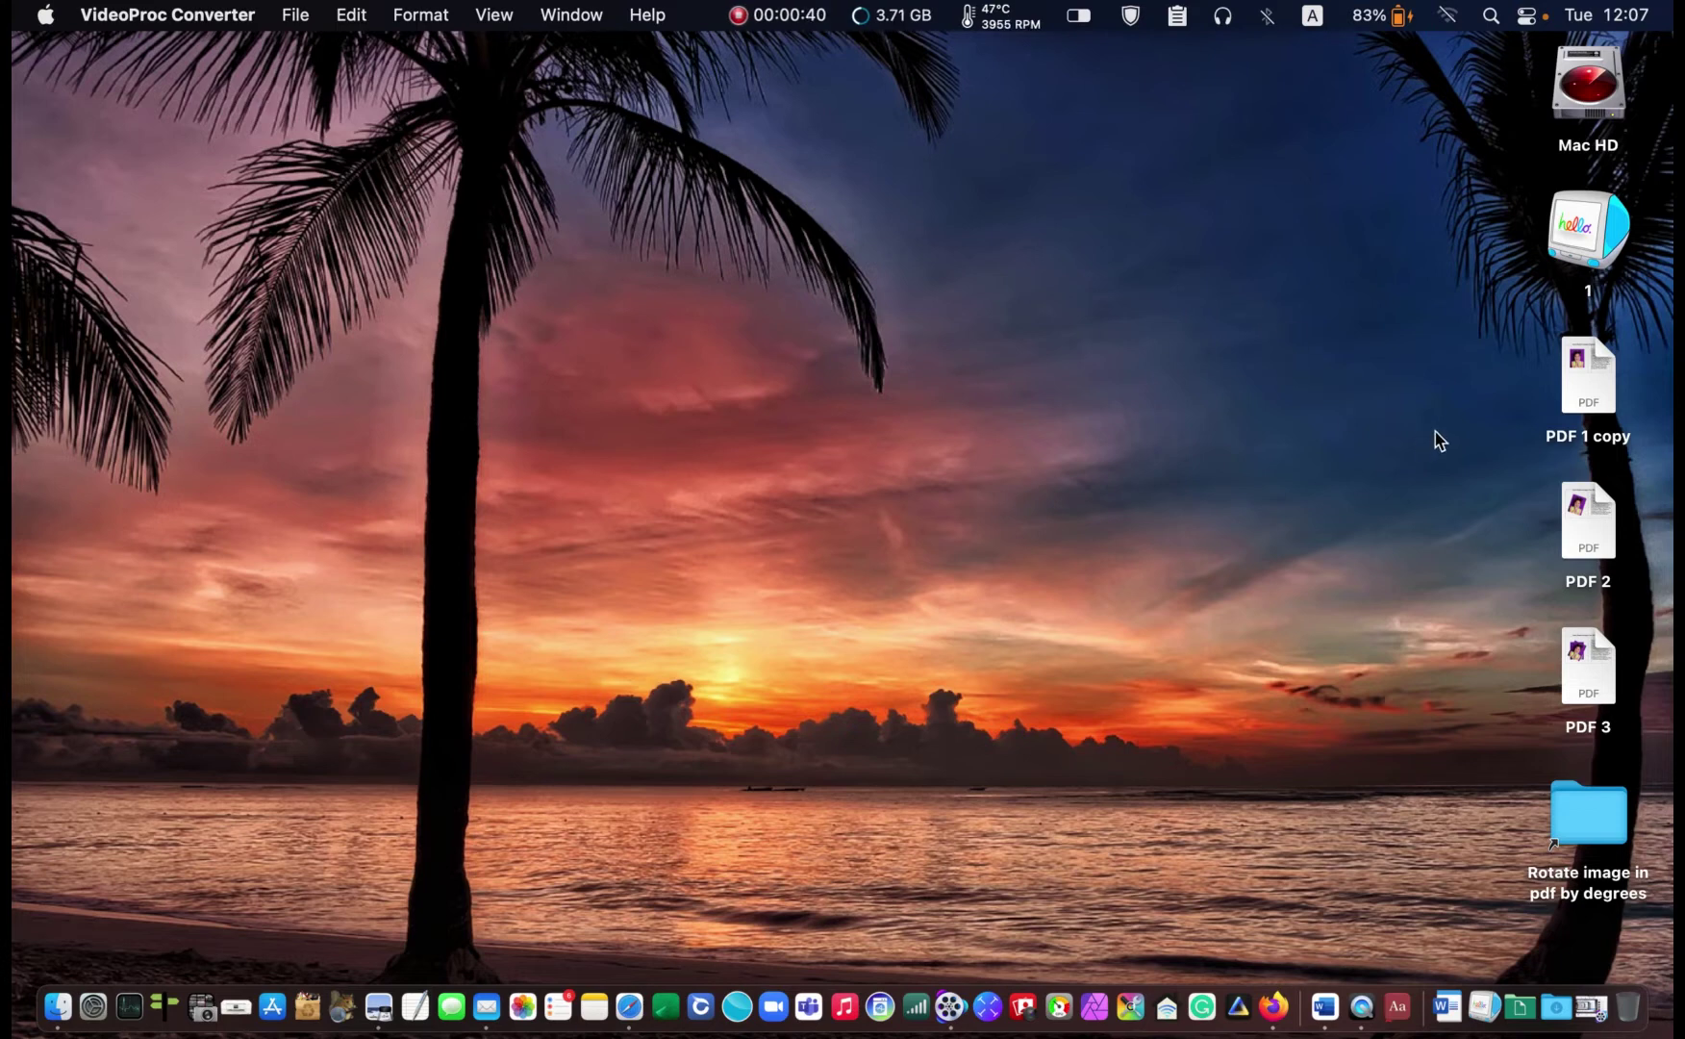
- Open the desktop file PDF 1 copy with Preview
{"action": "right_click", "coordinate": [1579, 379]}
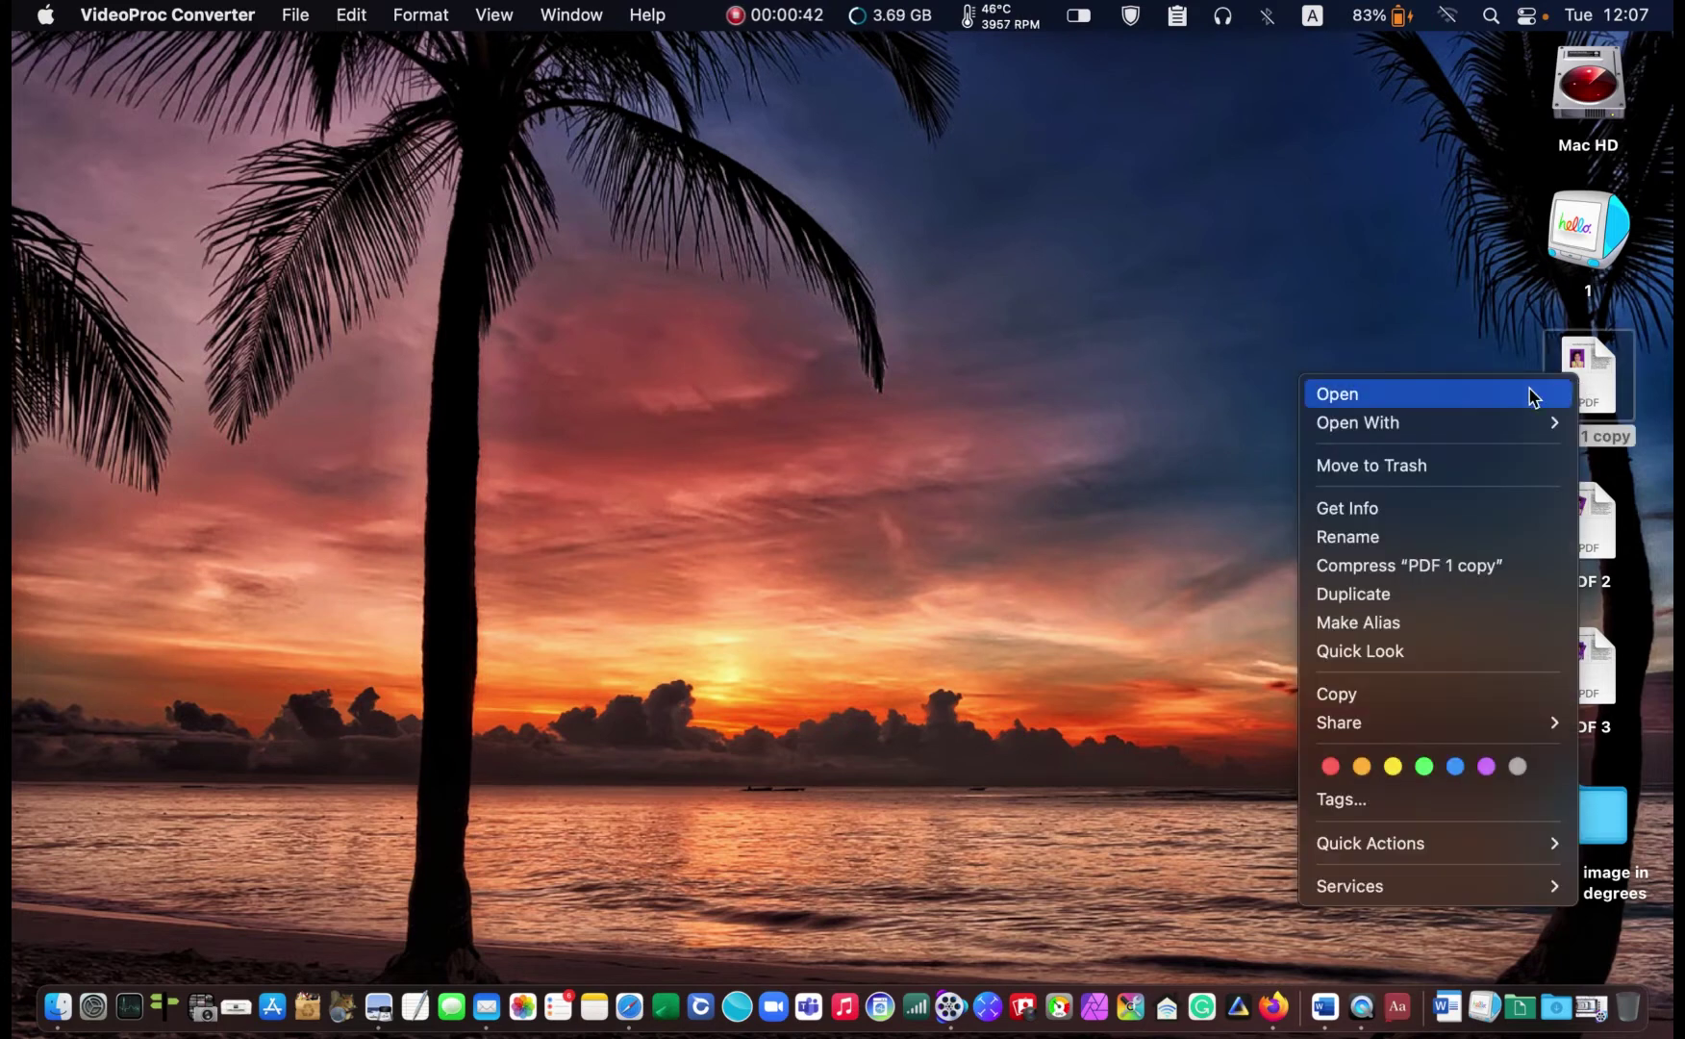
{"action": "mouse_move", "coordinate": [1440, 435]}
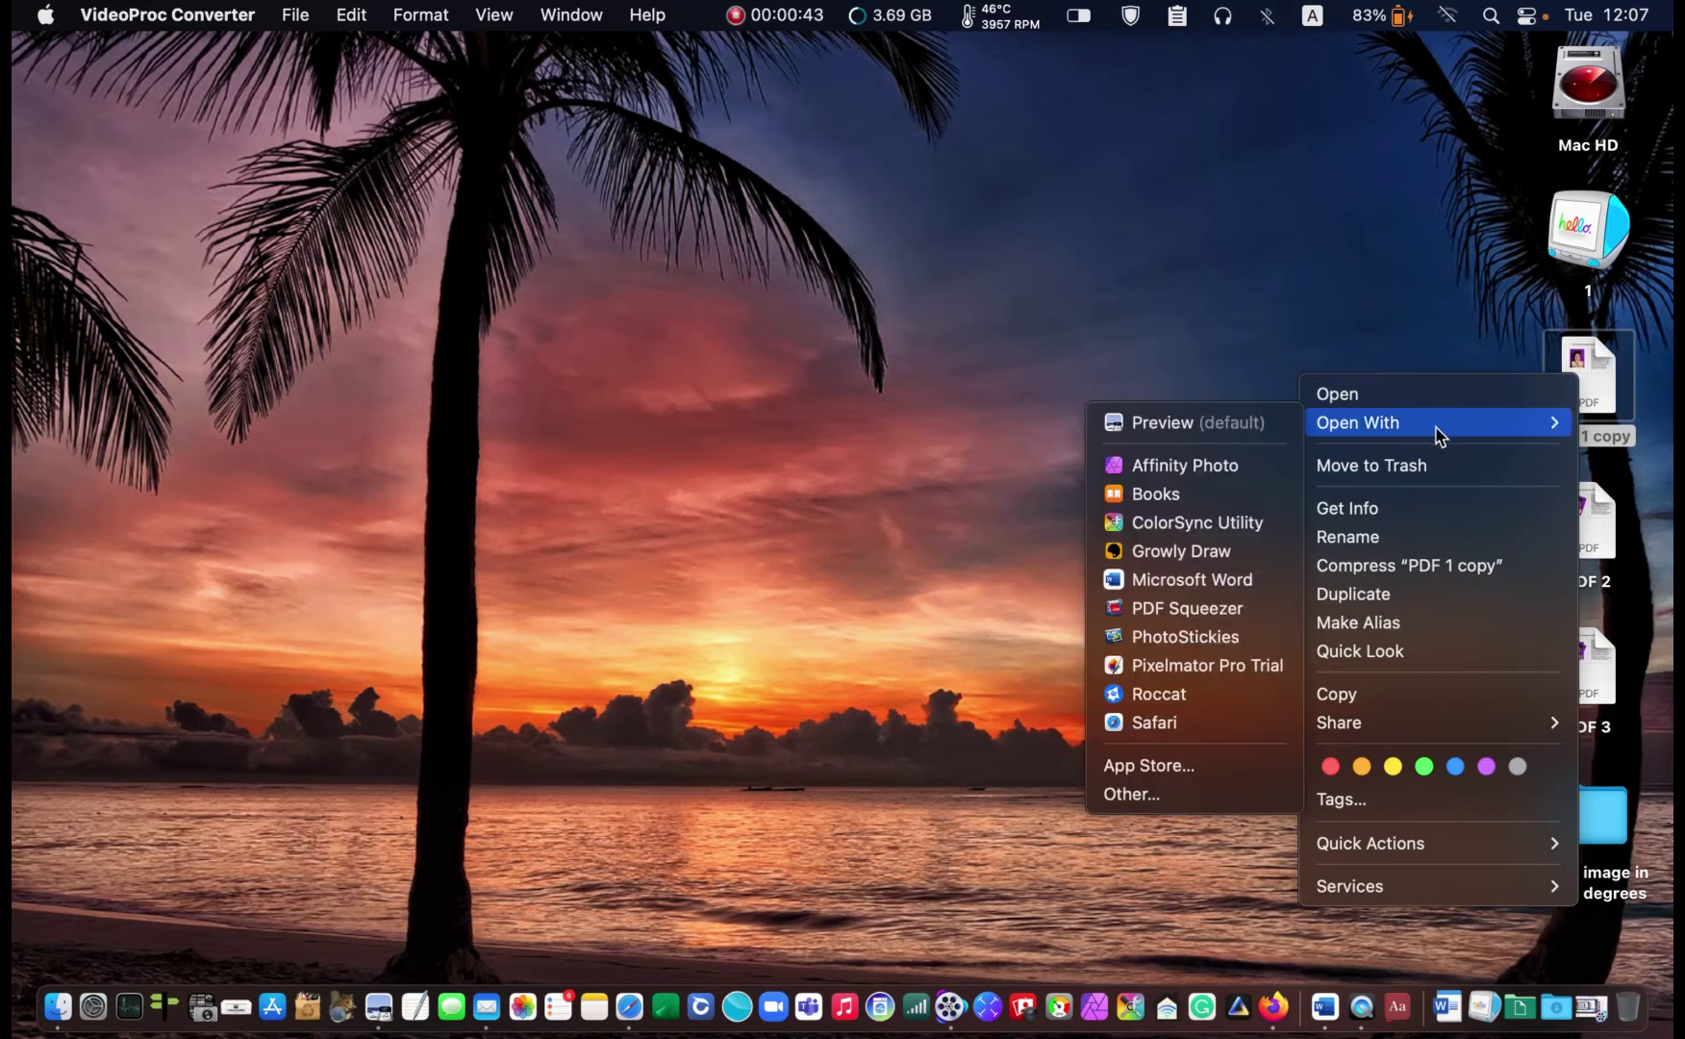
{"action": "left_click", "coordinate": [1171, 429]}
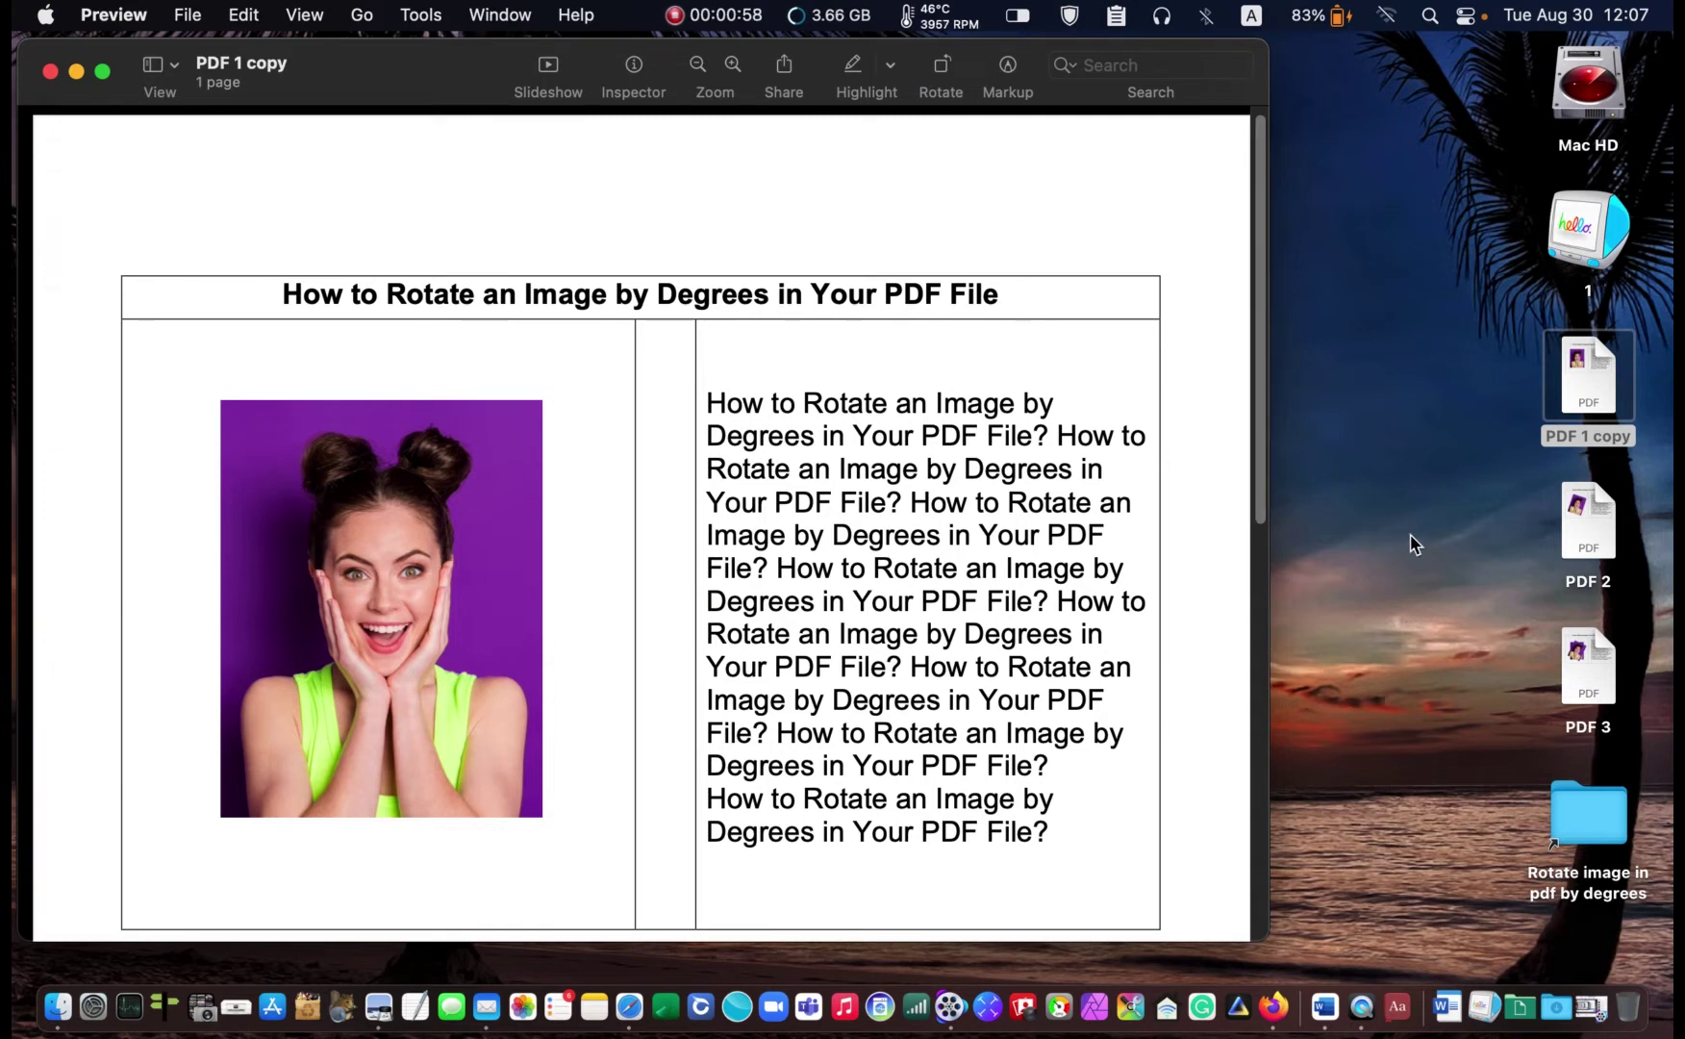
- Open PDF 2 from the desktop, place it beside PDF 1 copy to compare the images, and close PDF 2
{"action": "left_click", "coordinate": [1584, 527]}
{"action": "double_click", "coordinate": [1584, 527]}
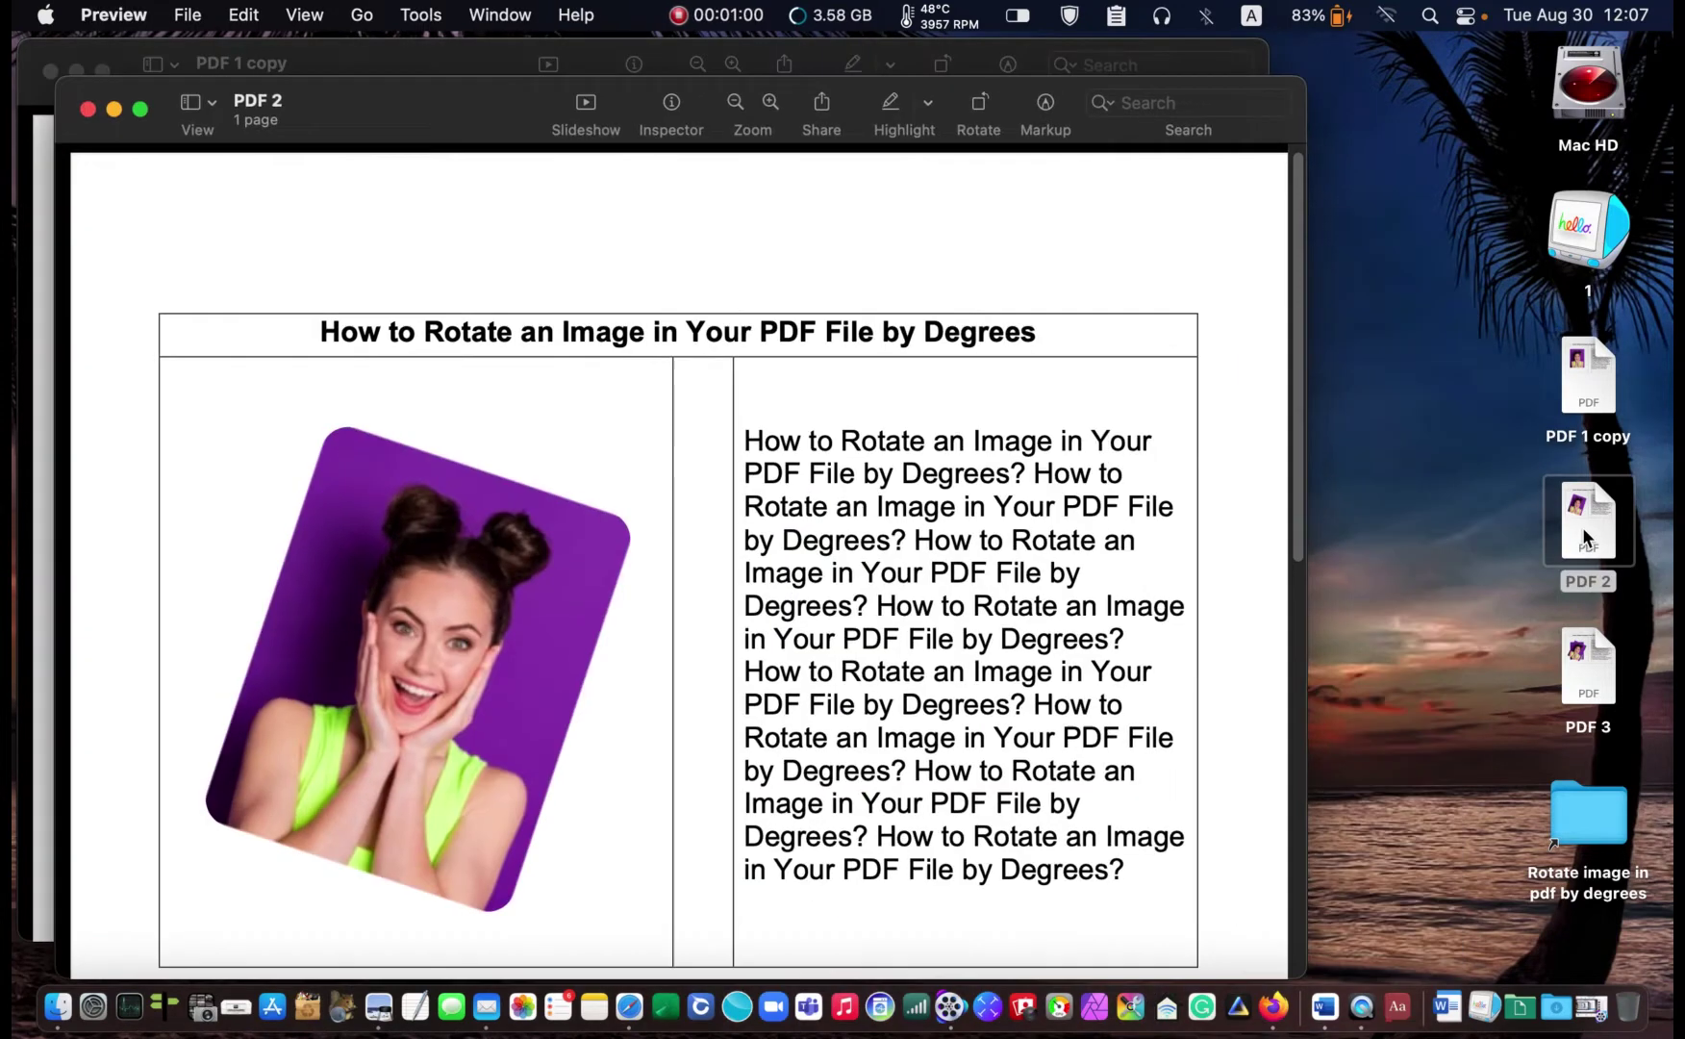
{"action": "left_click_drag", "start_coordinate": [536, 108], "coordinate": [1085, 48]}
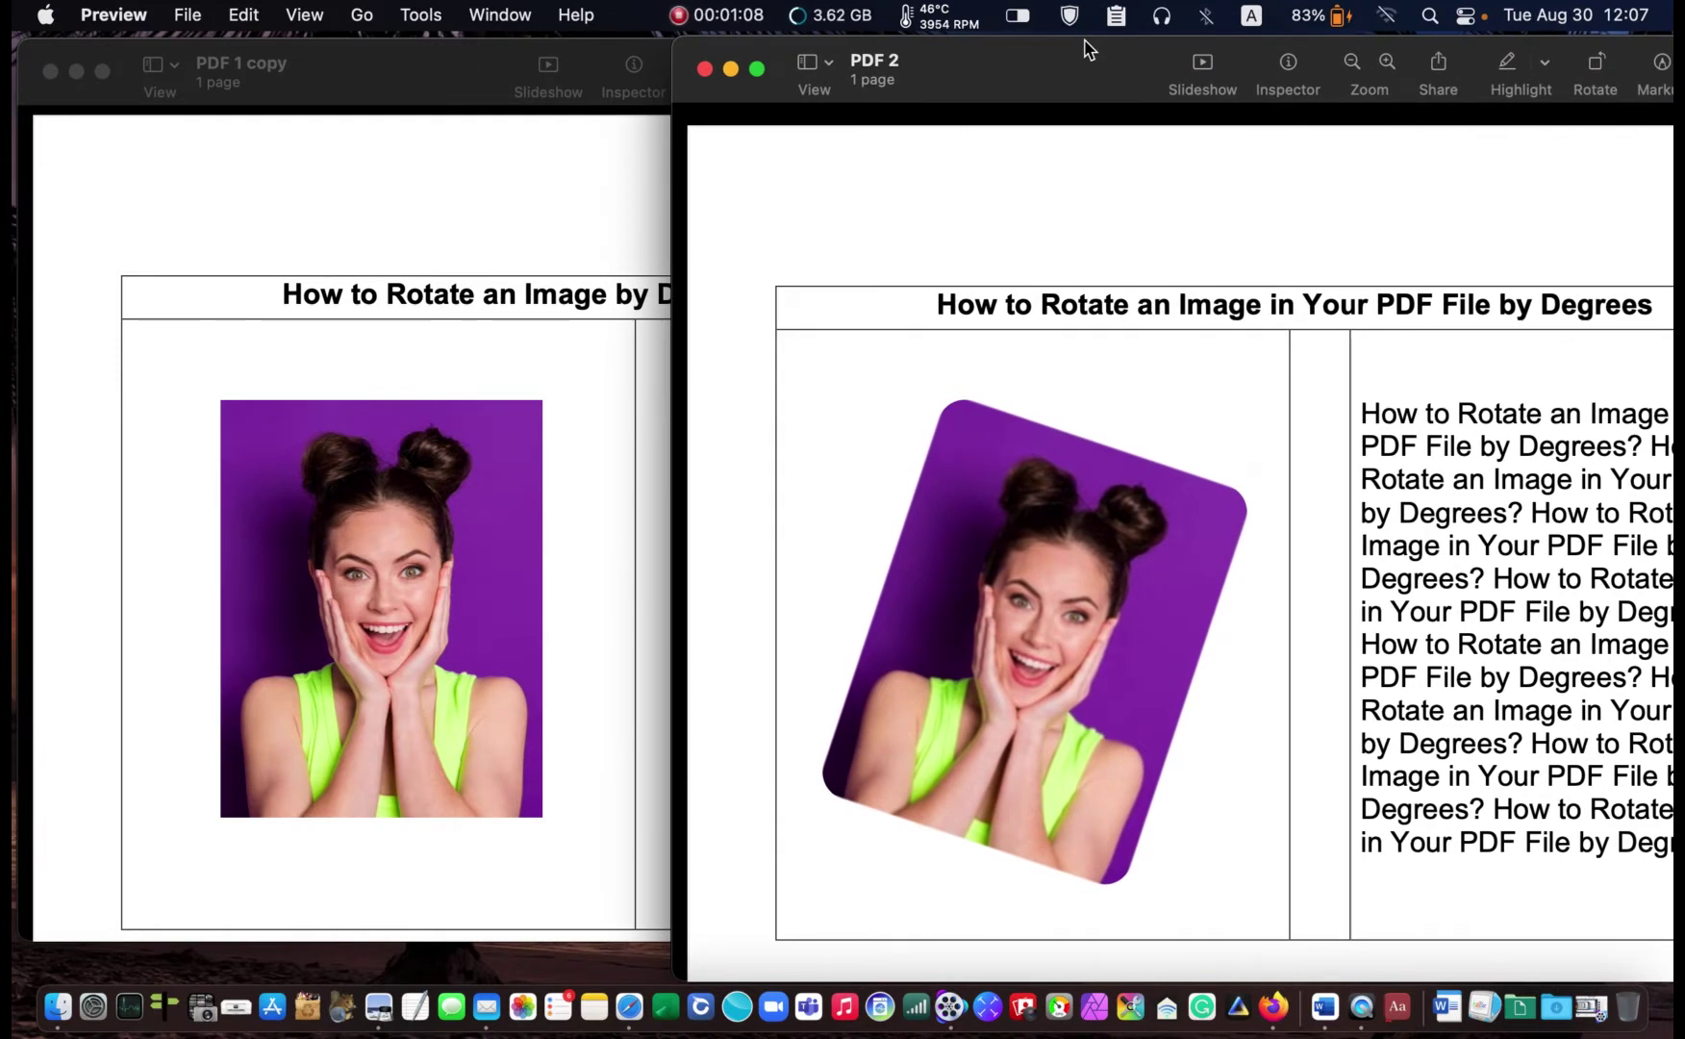
{"action": "left_click", "coordinate": [704, 68]}
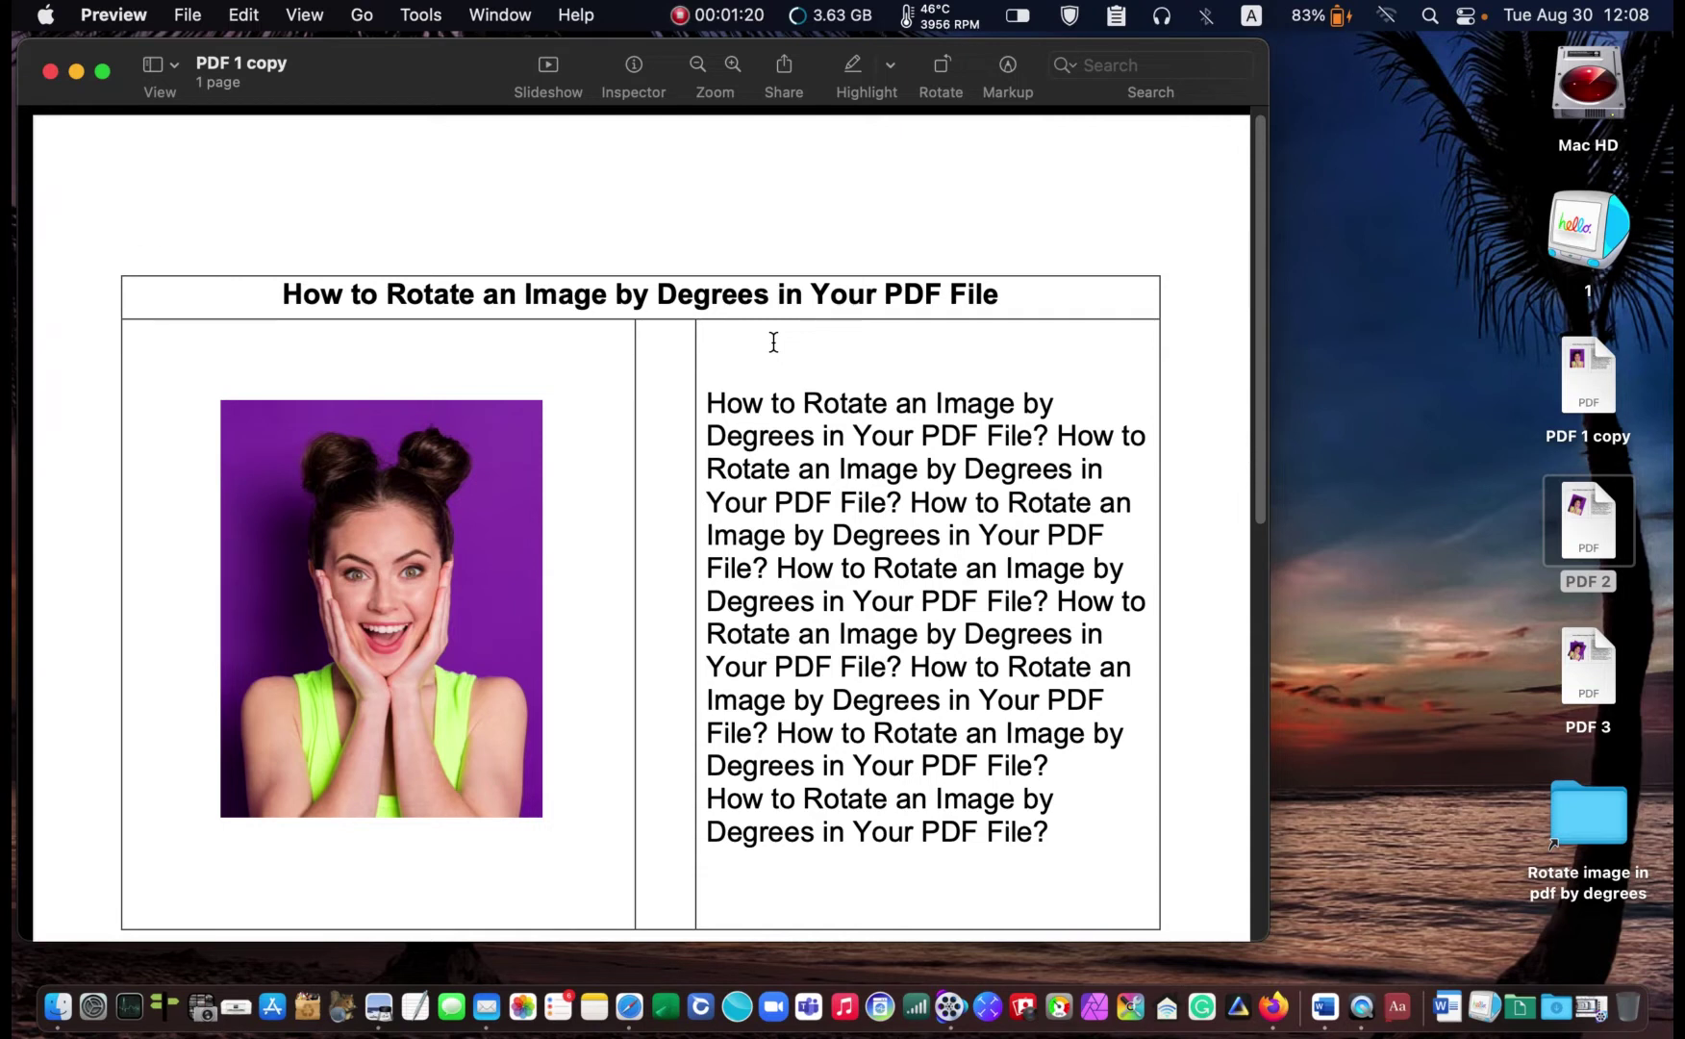
- Capture a screenshot of only the portrait image in PDF 1 copy, about 244 × 318 pixels
{"action": "key", "text": "super+shift+4"}
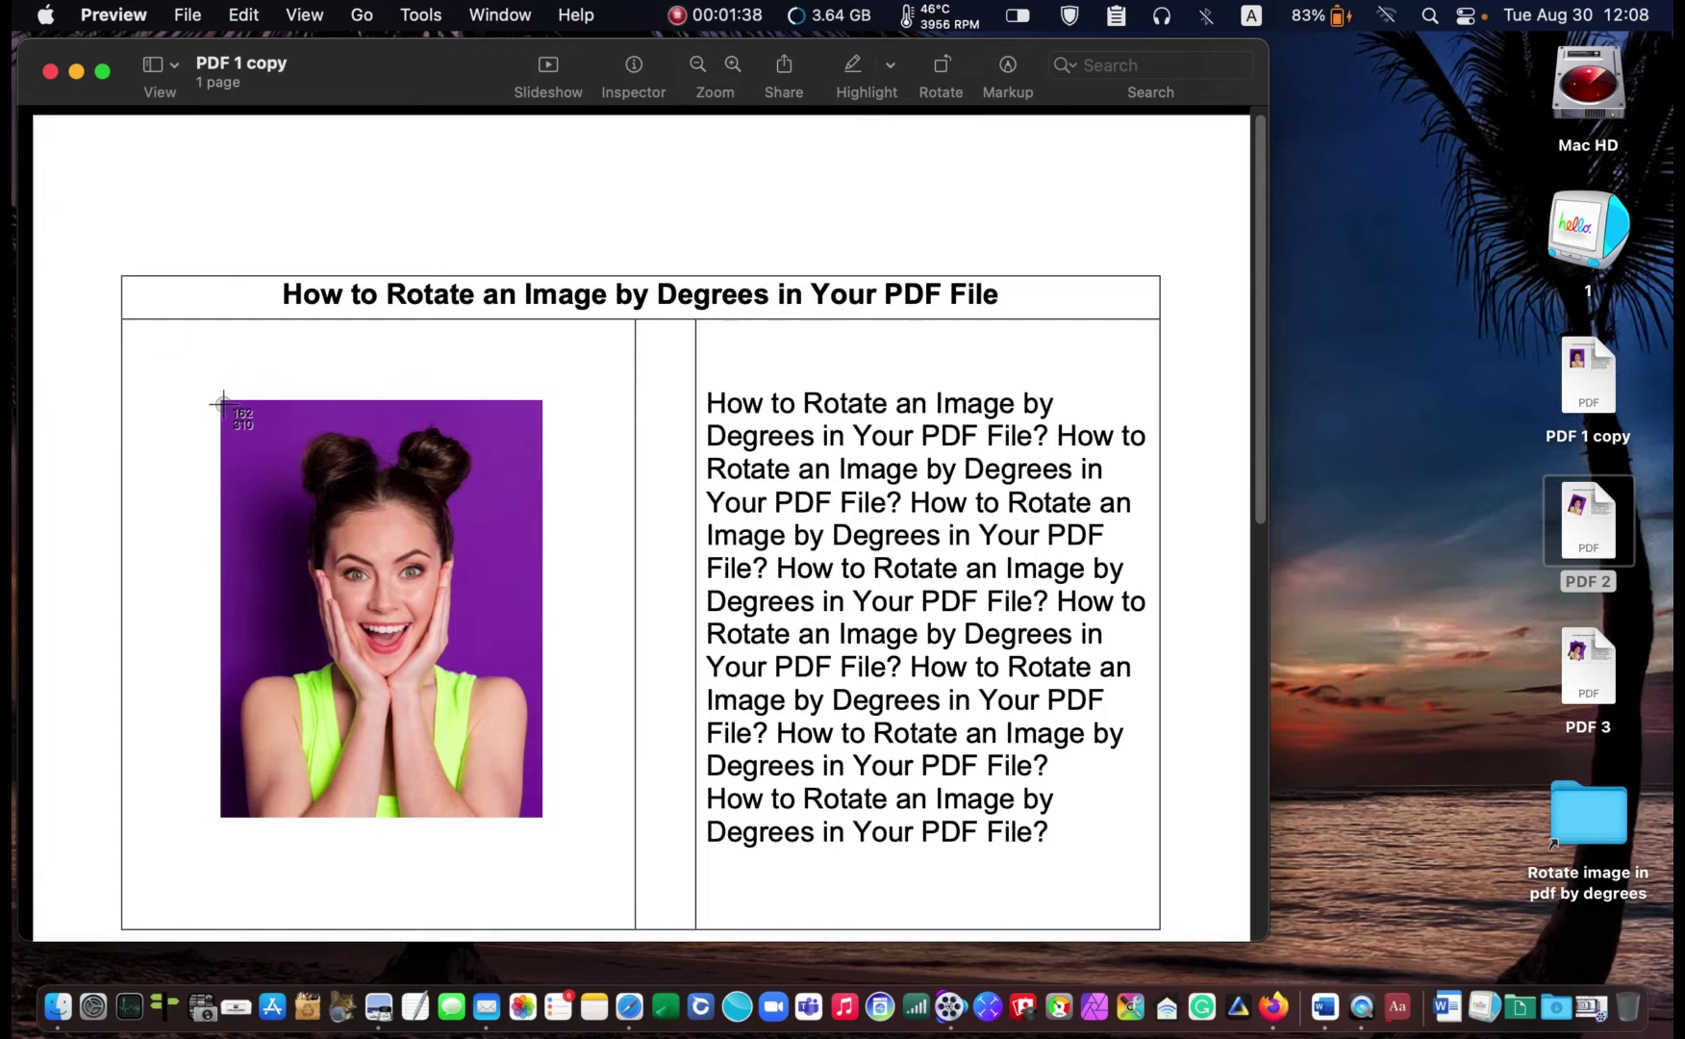
{"action": "left_click_drag", "start_coordinate": [222, 402], "coordinate": [541, 815]}
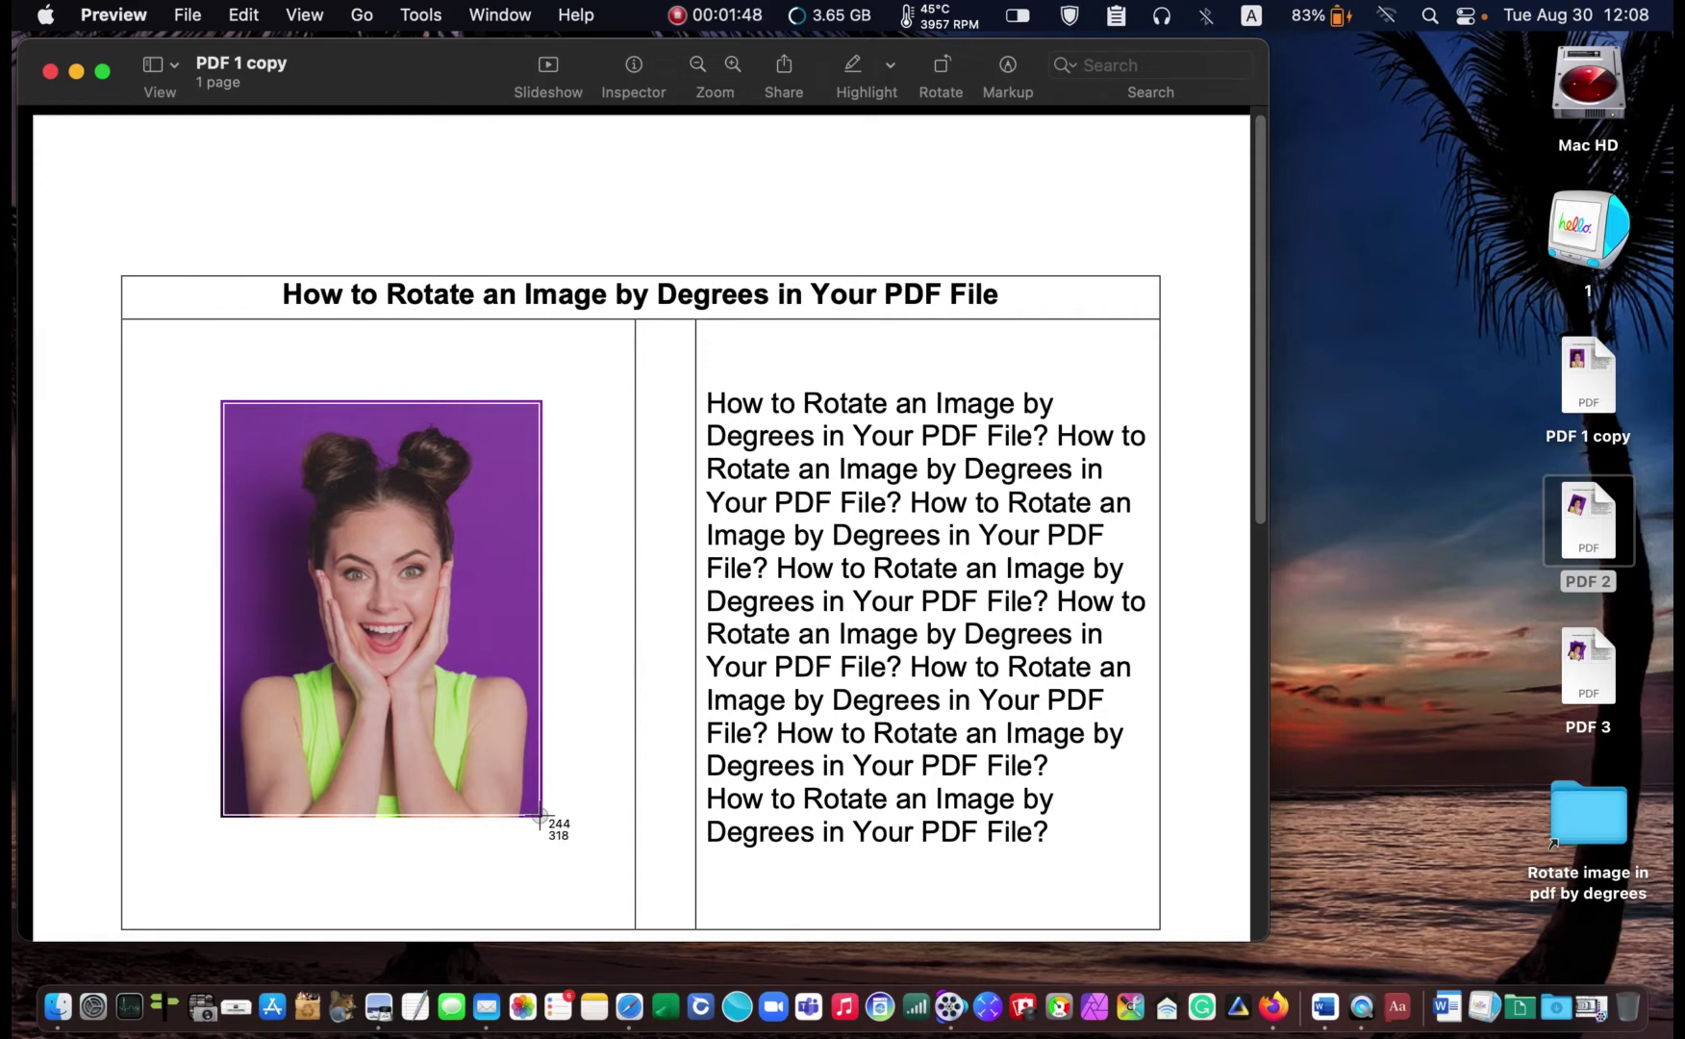
{"action": "left_click_drag", "start_coordinate": [539, 816], "coordinate": [539, 814]}
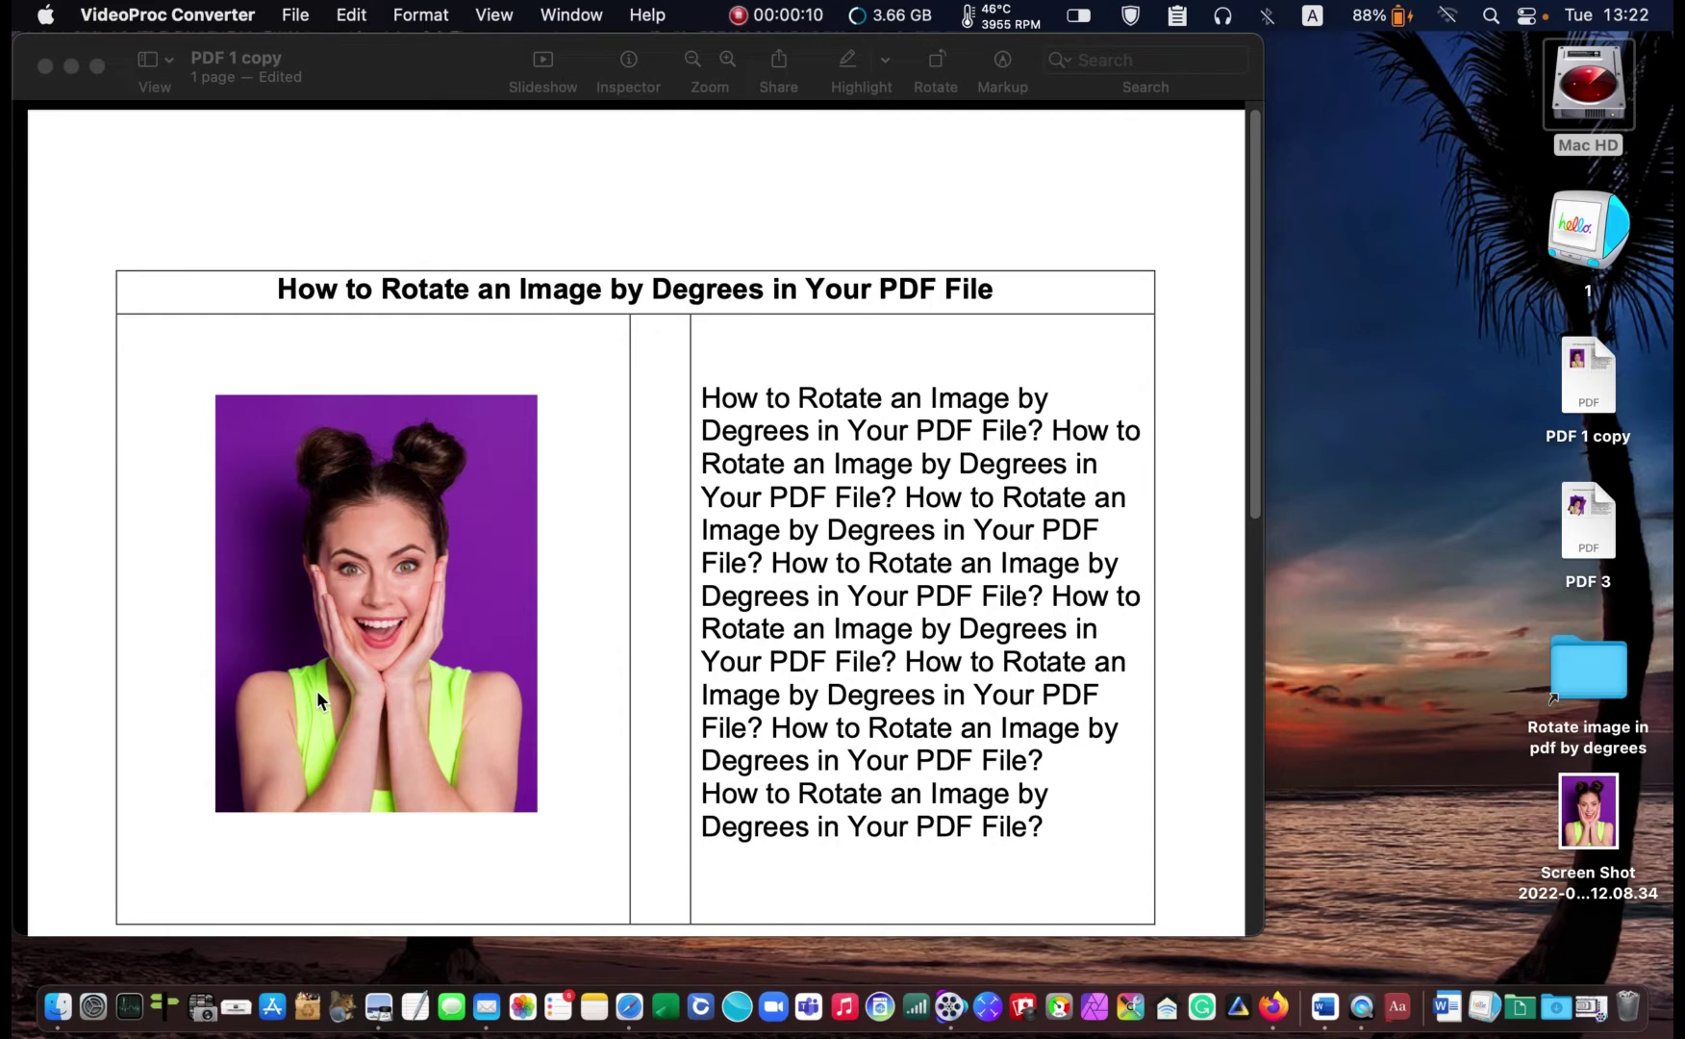
- Open PDF 3 from the desktop to view its overlapping images, and close it
{"action": "double_click", "coordinate": [1574, 541]}
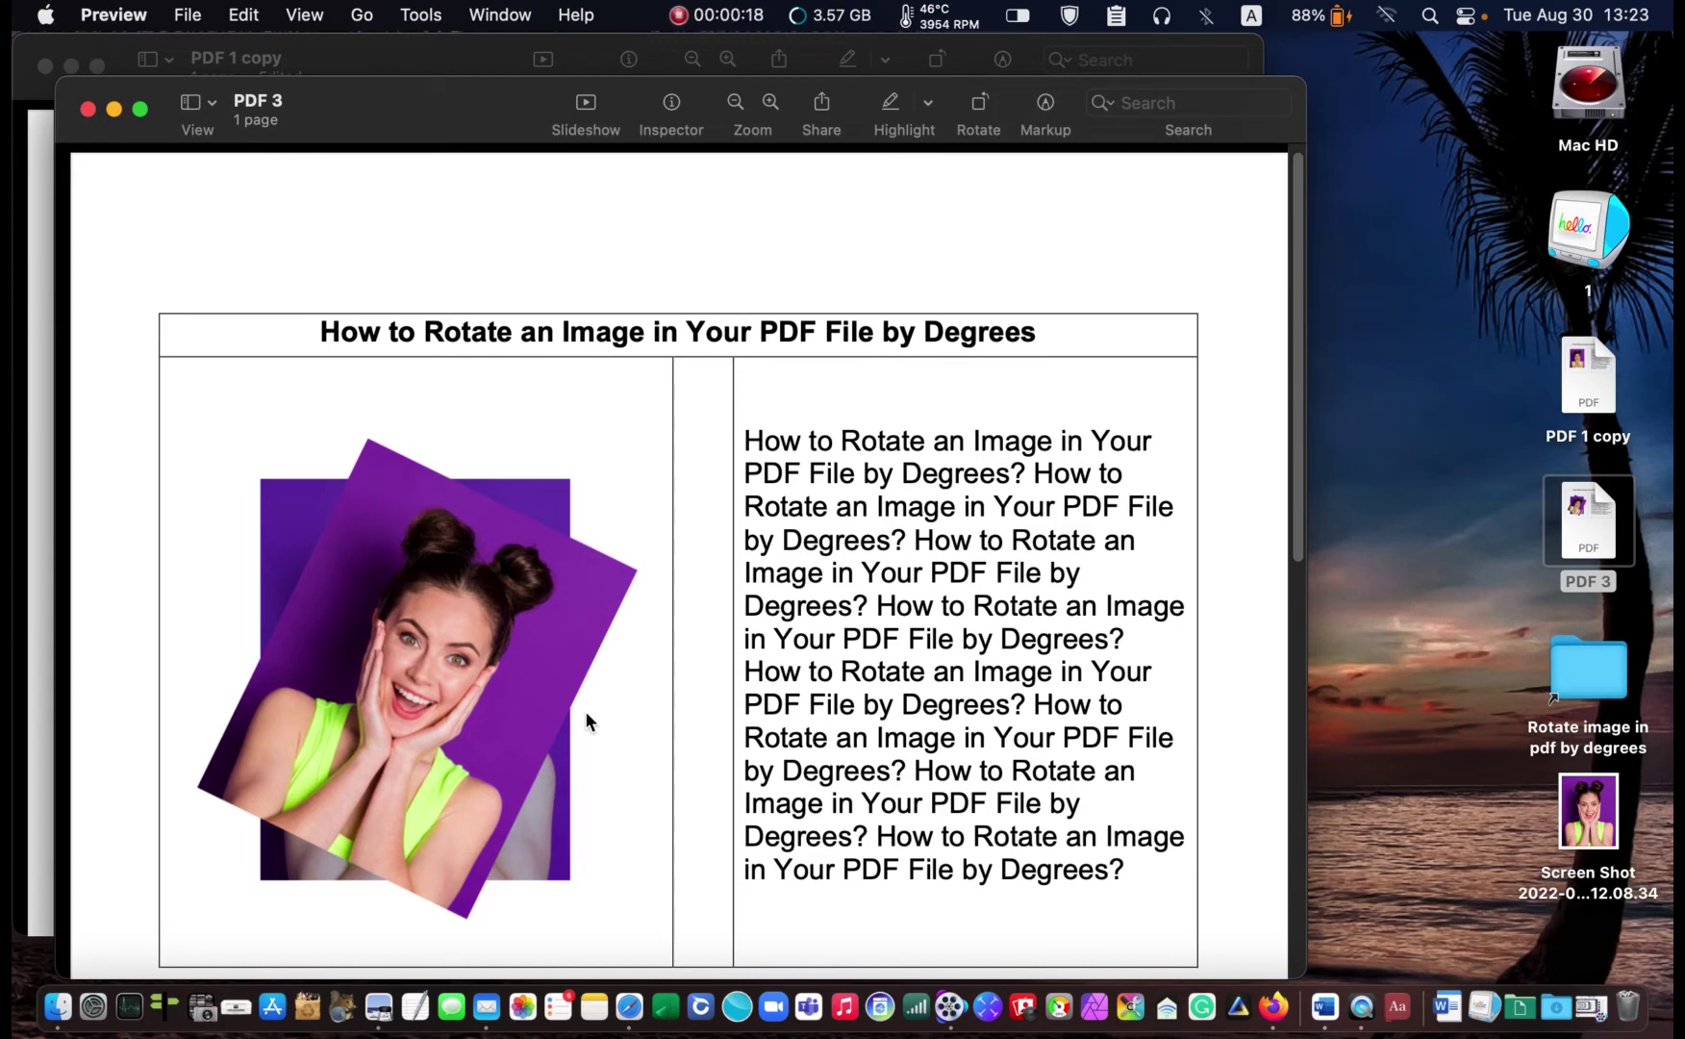
{"action": "left_click", "coordinate": [88, 109]}
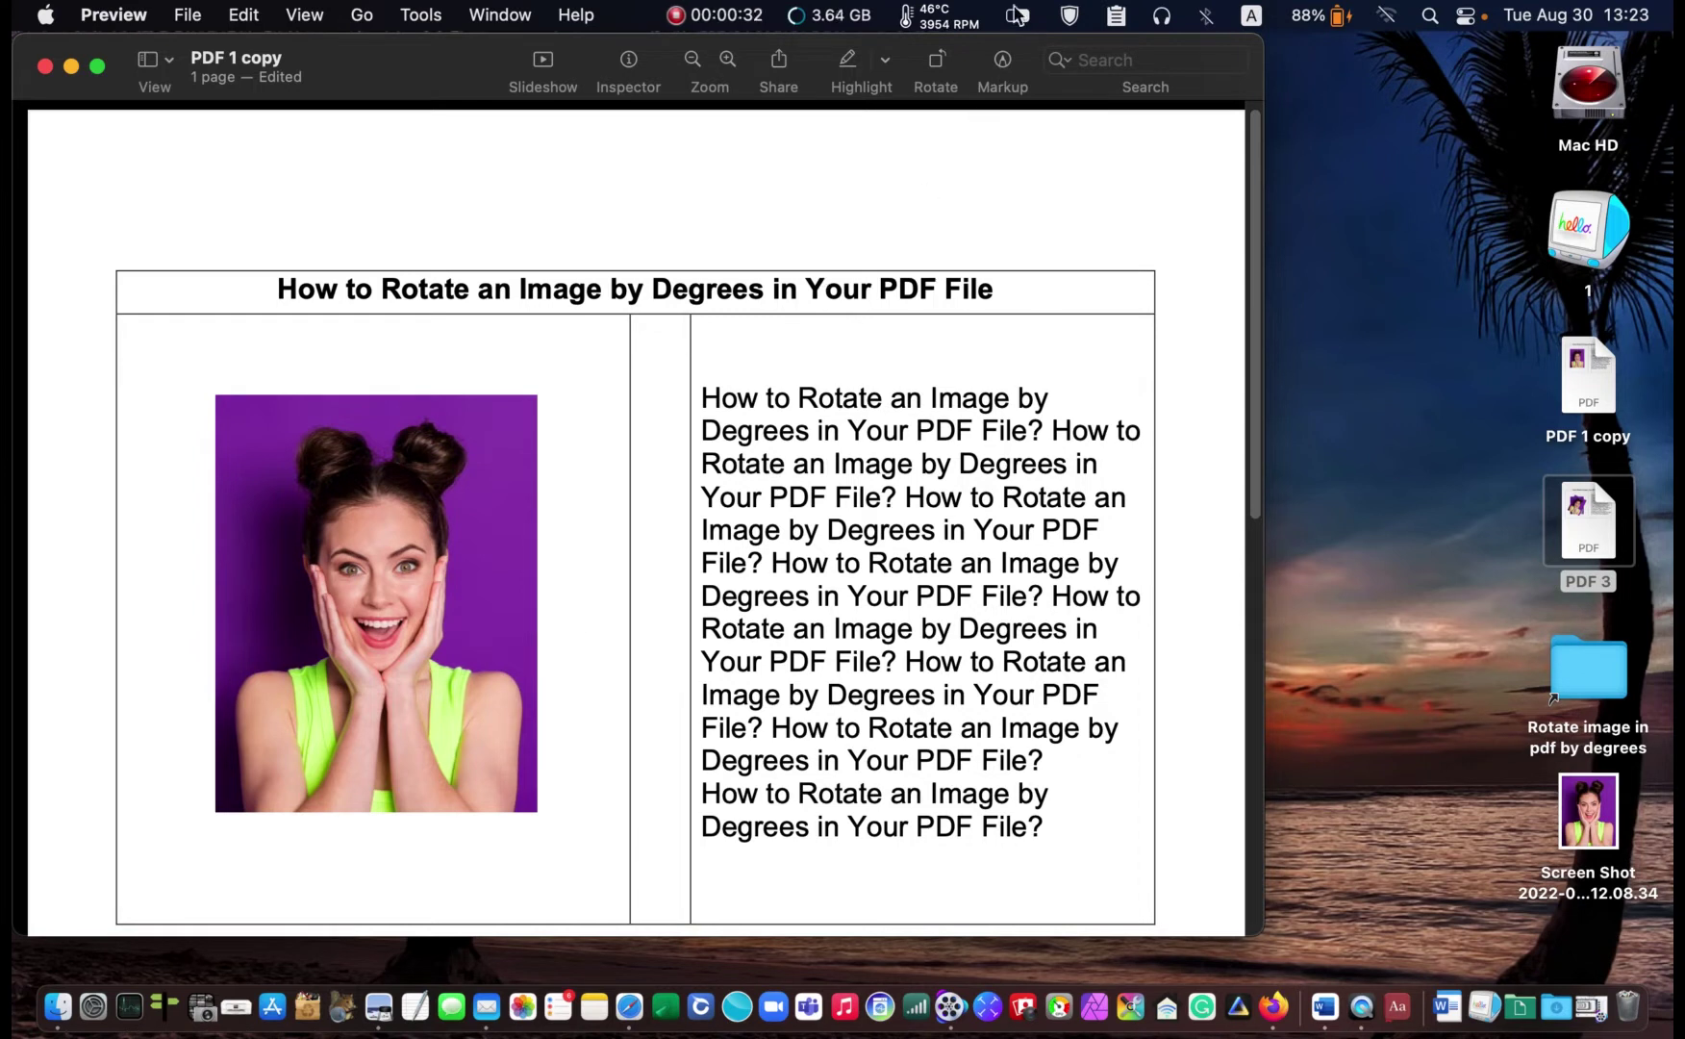
- Add a rectangle annotation to PDF 1 copy with the Markup tools and move it up beside the portrait
{"action": "left_click", "coordinate": [1002, 64]}
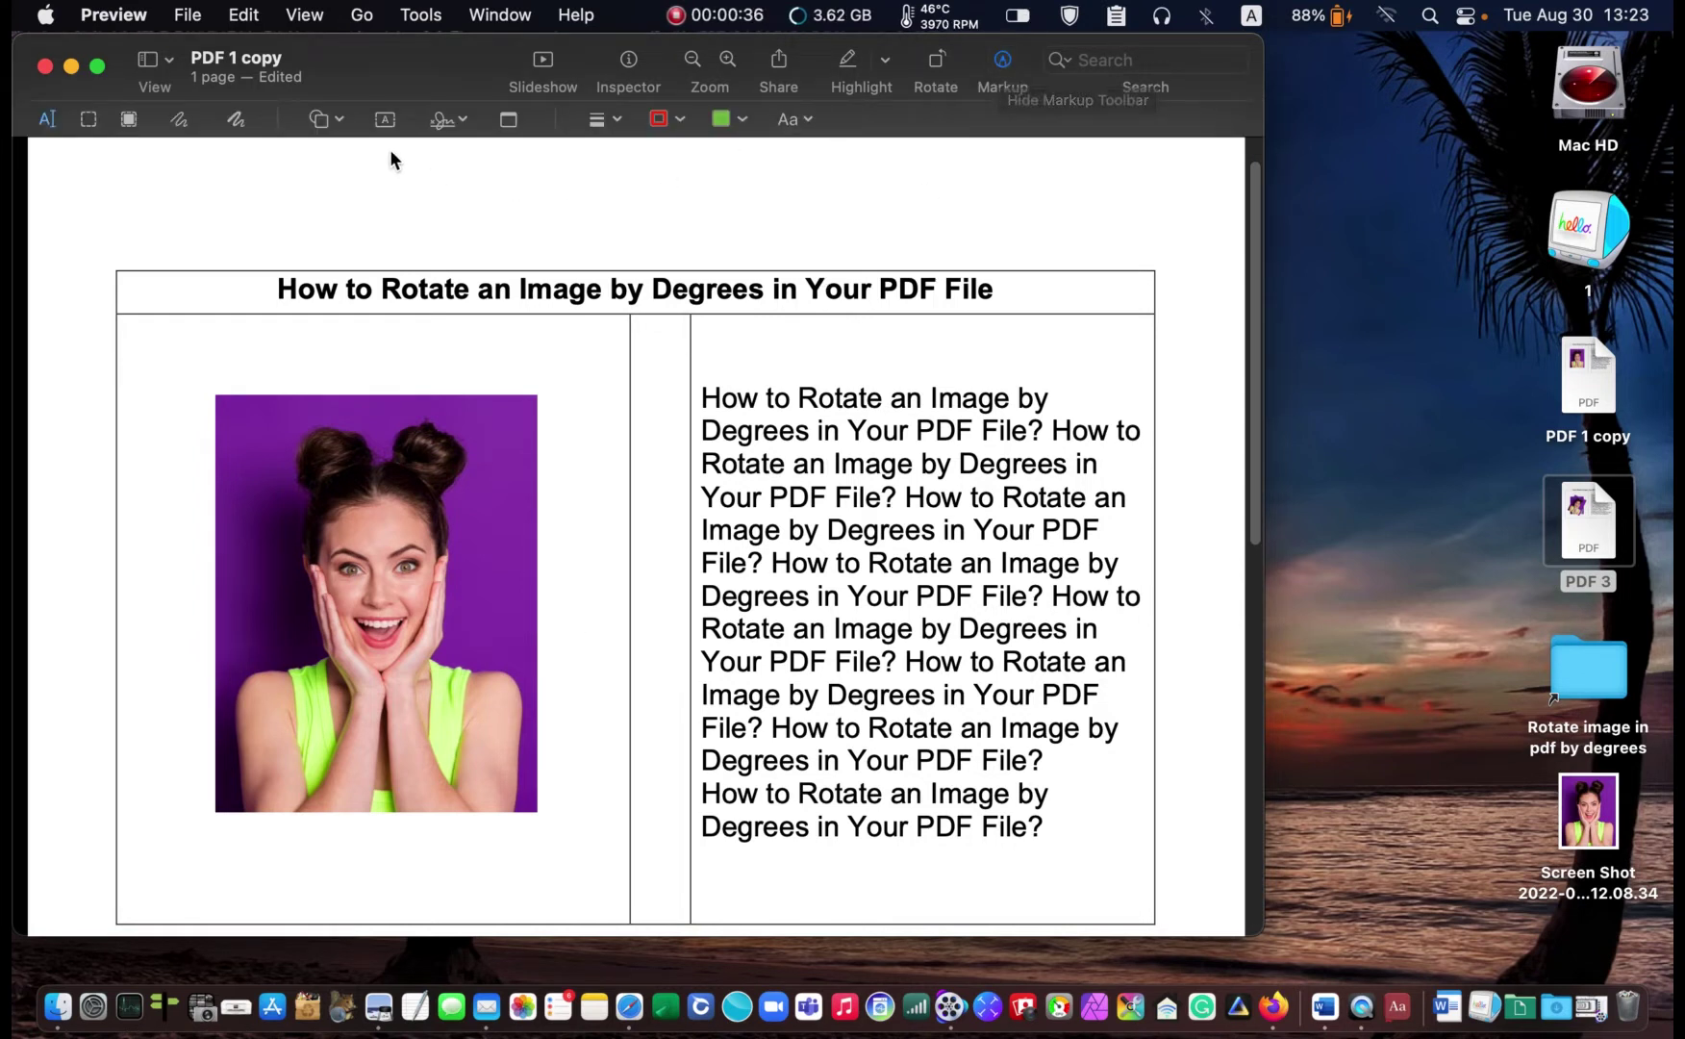
{"action": "left_click", "coordinate": [338, 122]}
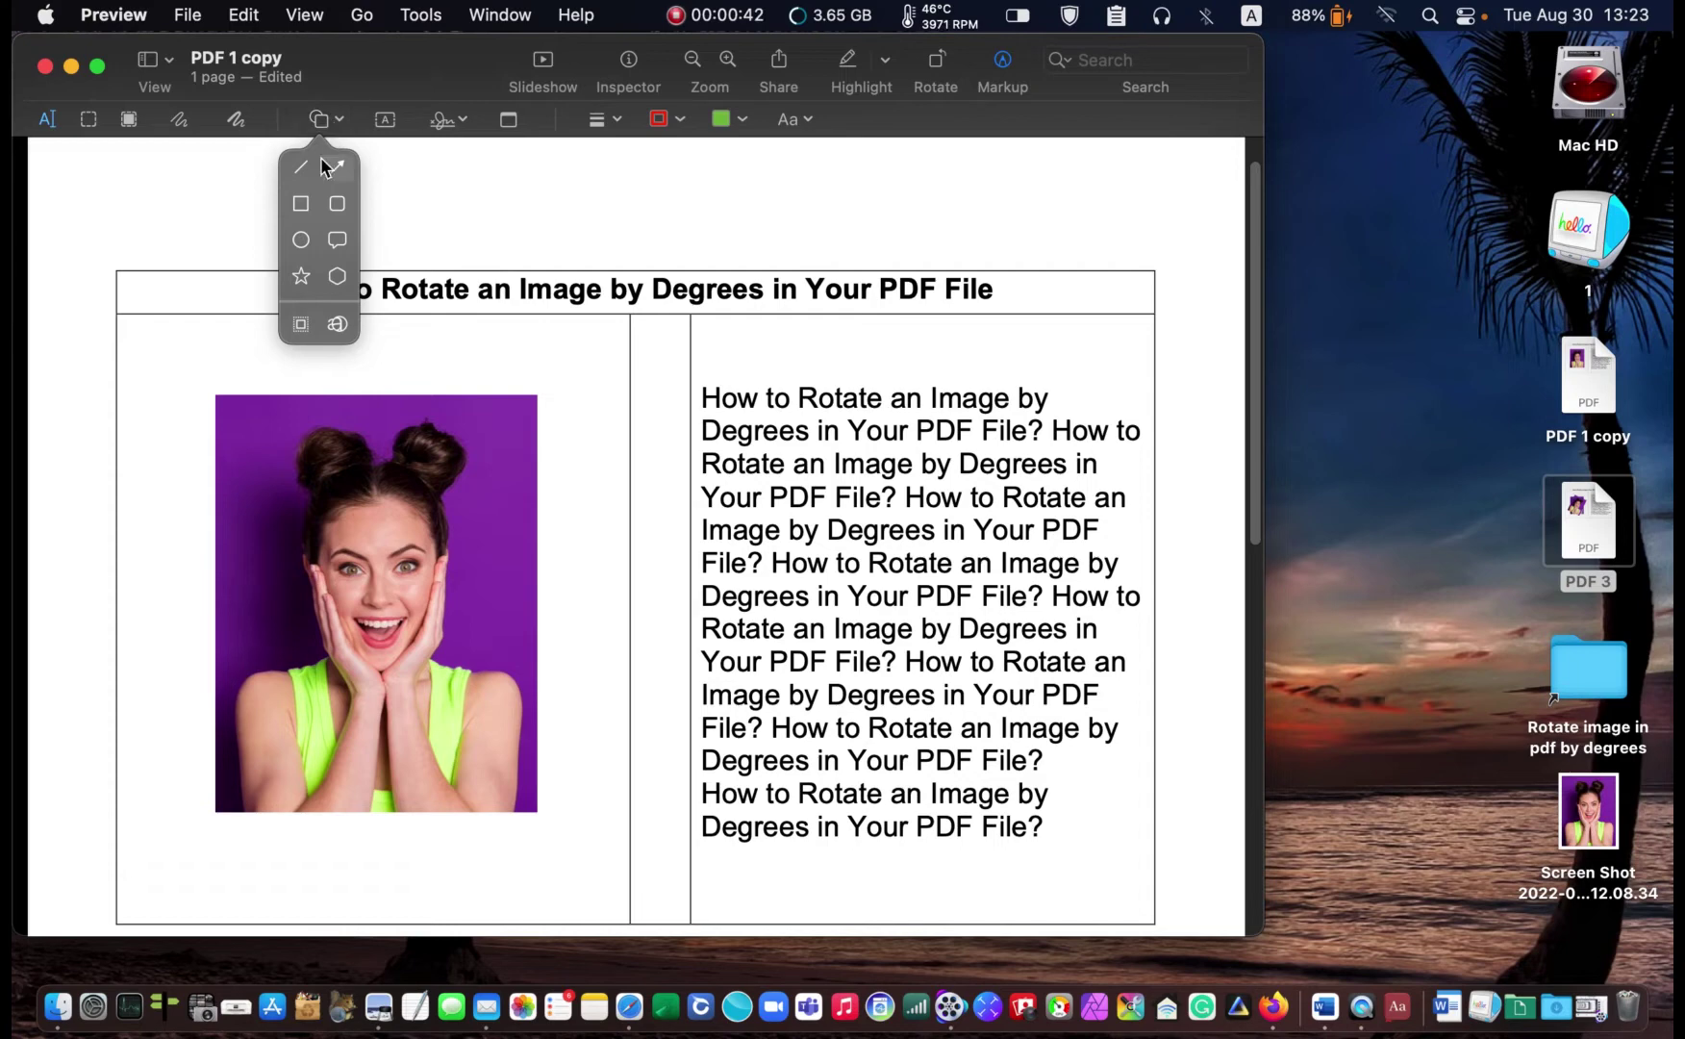
{"action": "left_click", "coordinate": [301, 203]}
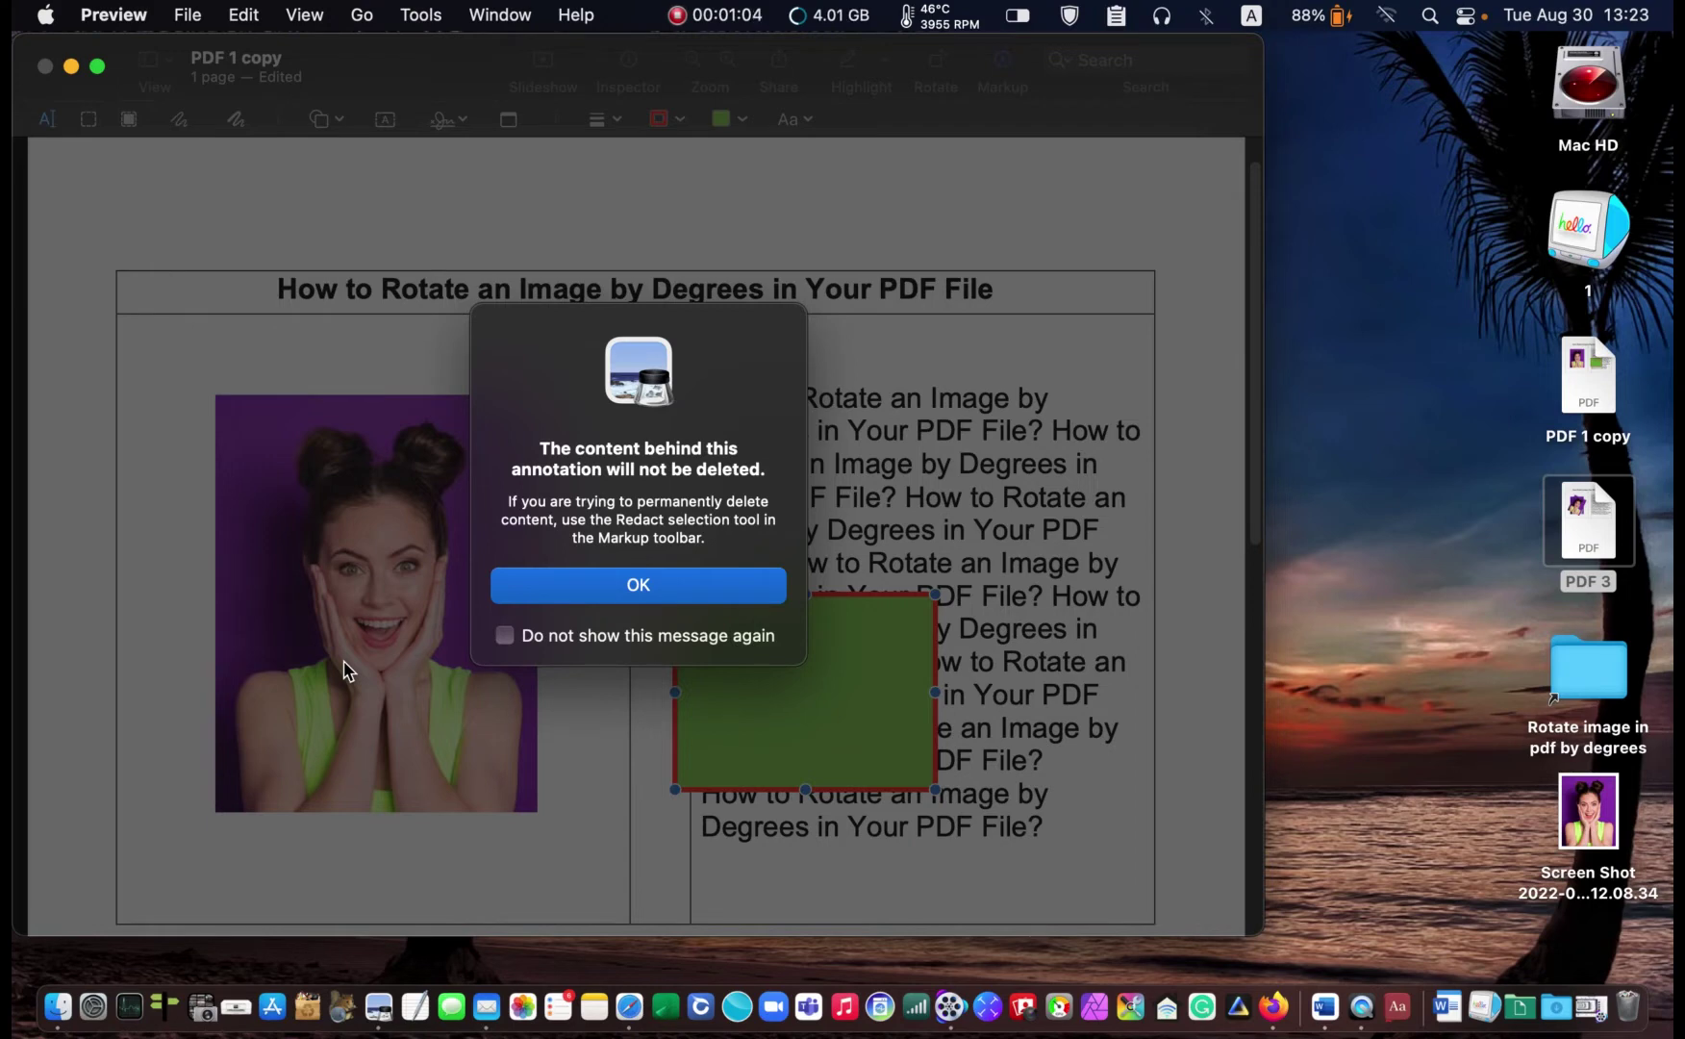
{"action": "left_click", "coordinate": [625, 583]}
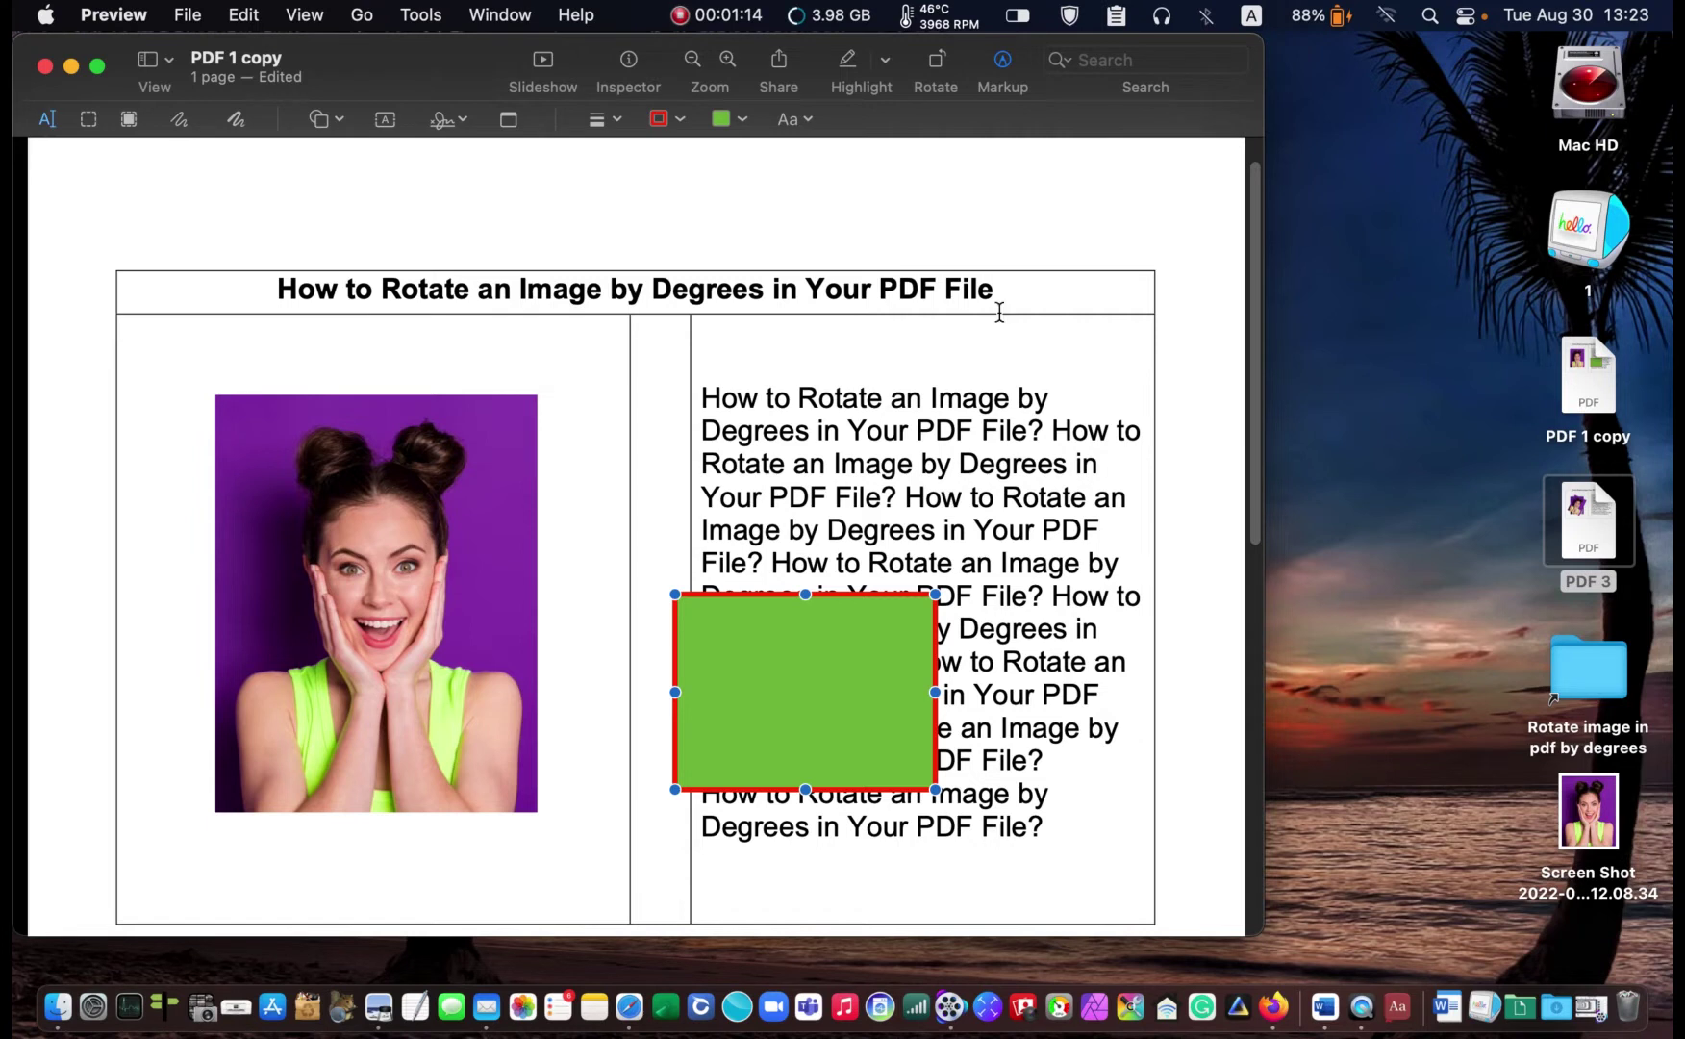
{"action": "left_click_drag", "start_coordinate": [796, 705], "coordinate": [724, 467]}
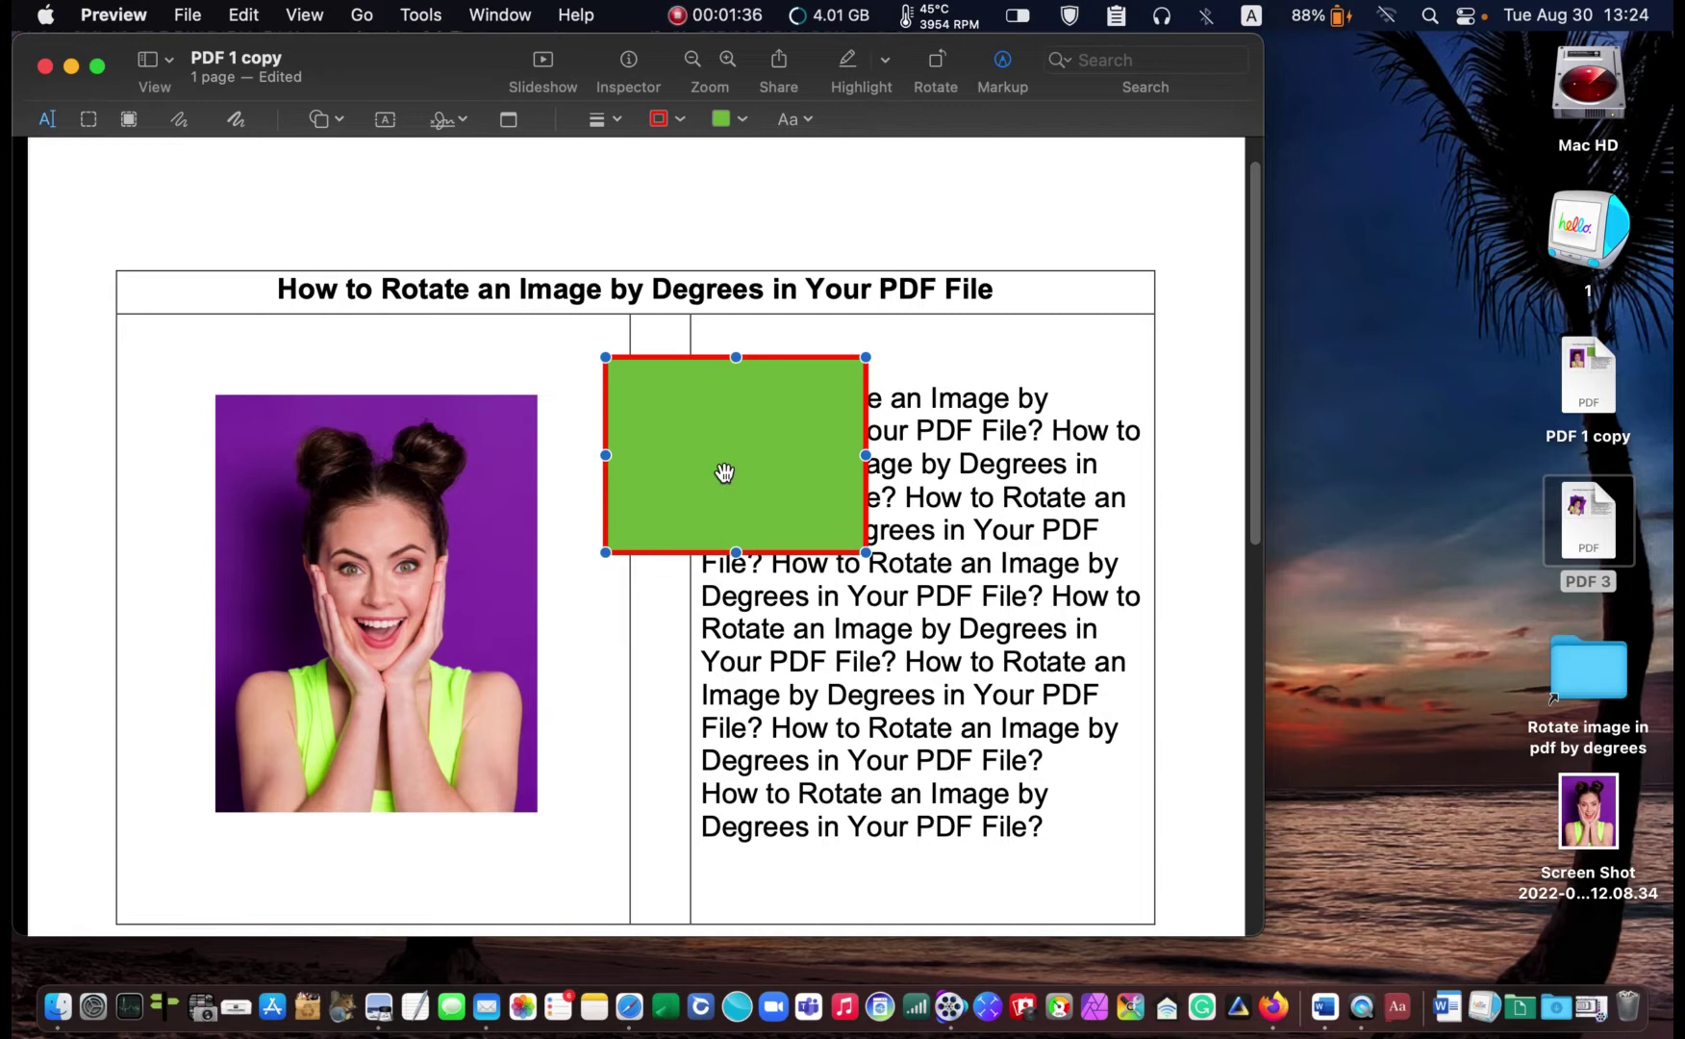
- Set both the fill and the border colour of the rectangle to white
{"action": "left_click", "coordinate": [744, 119]}
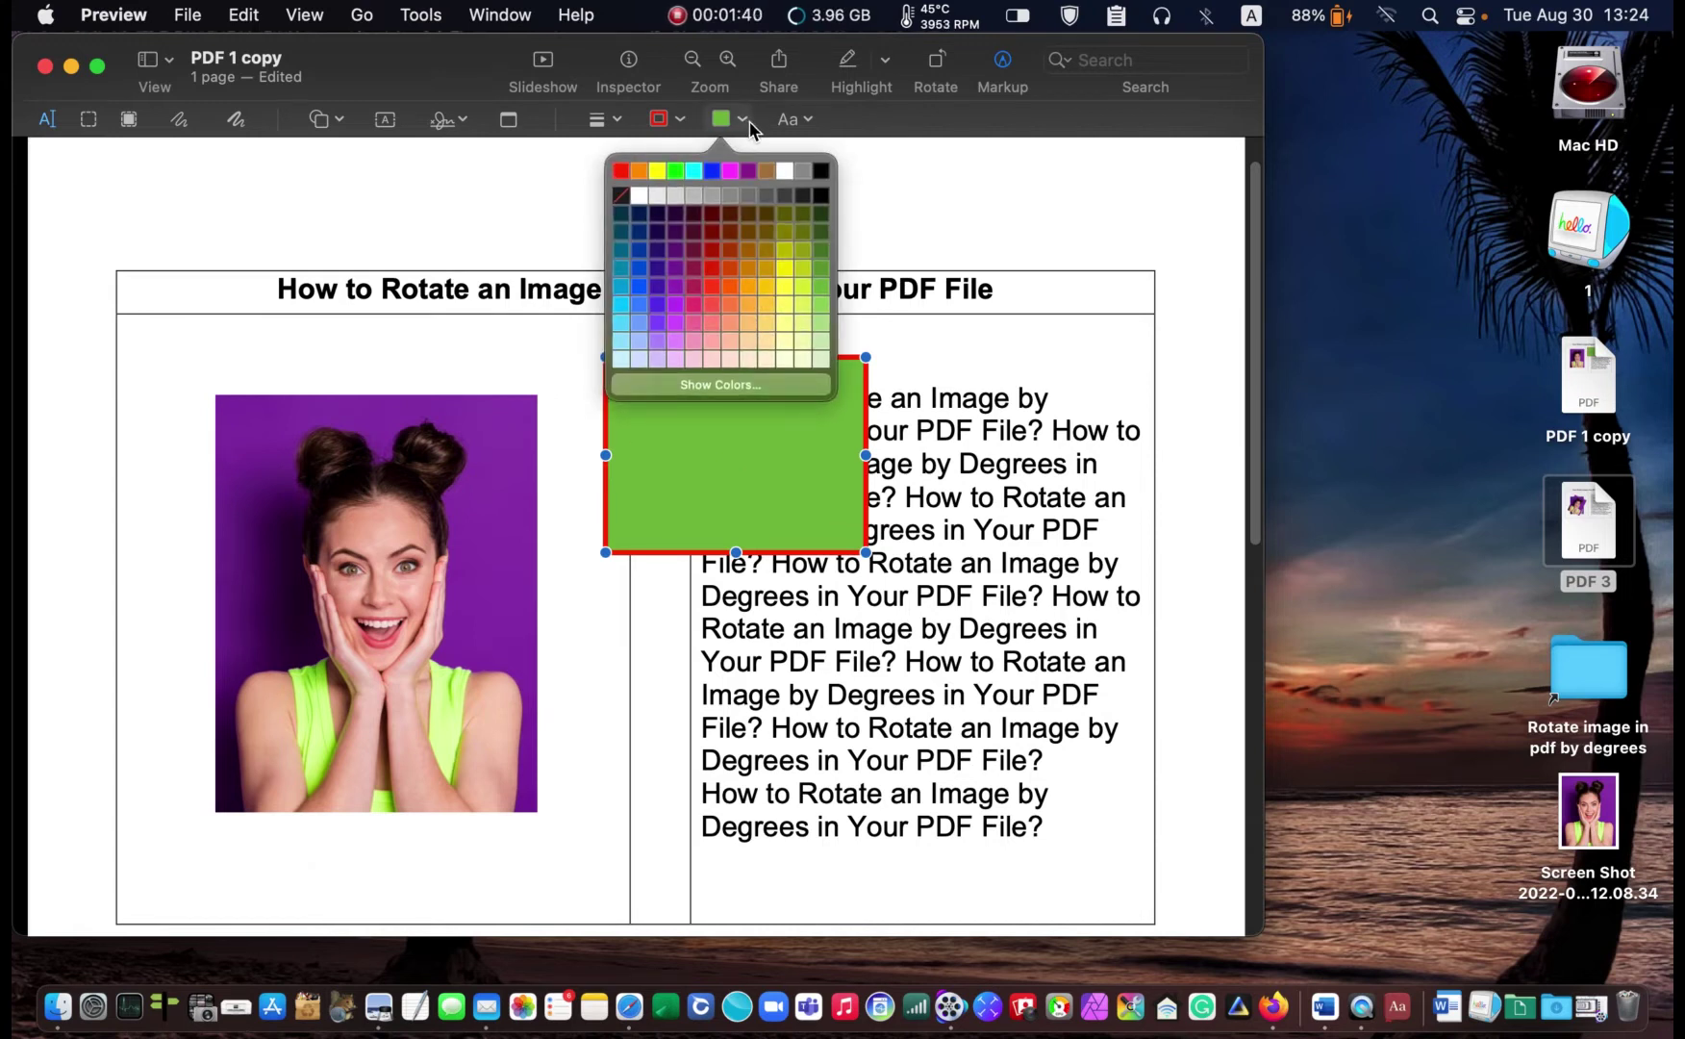
{"action": "left_click", "coordinate": [784, 171]}
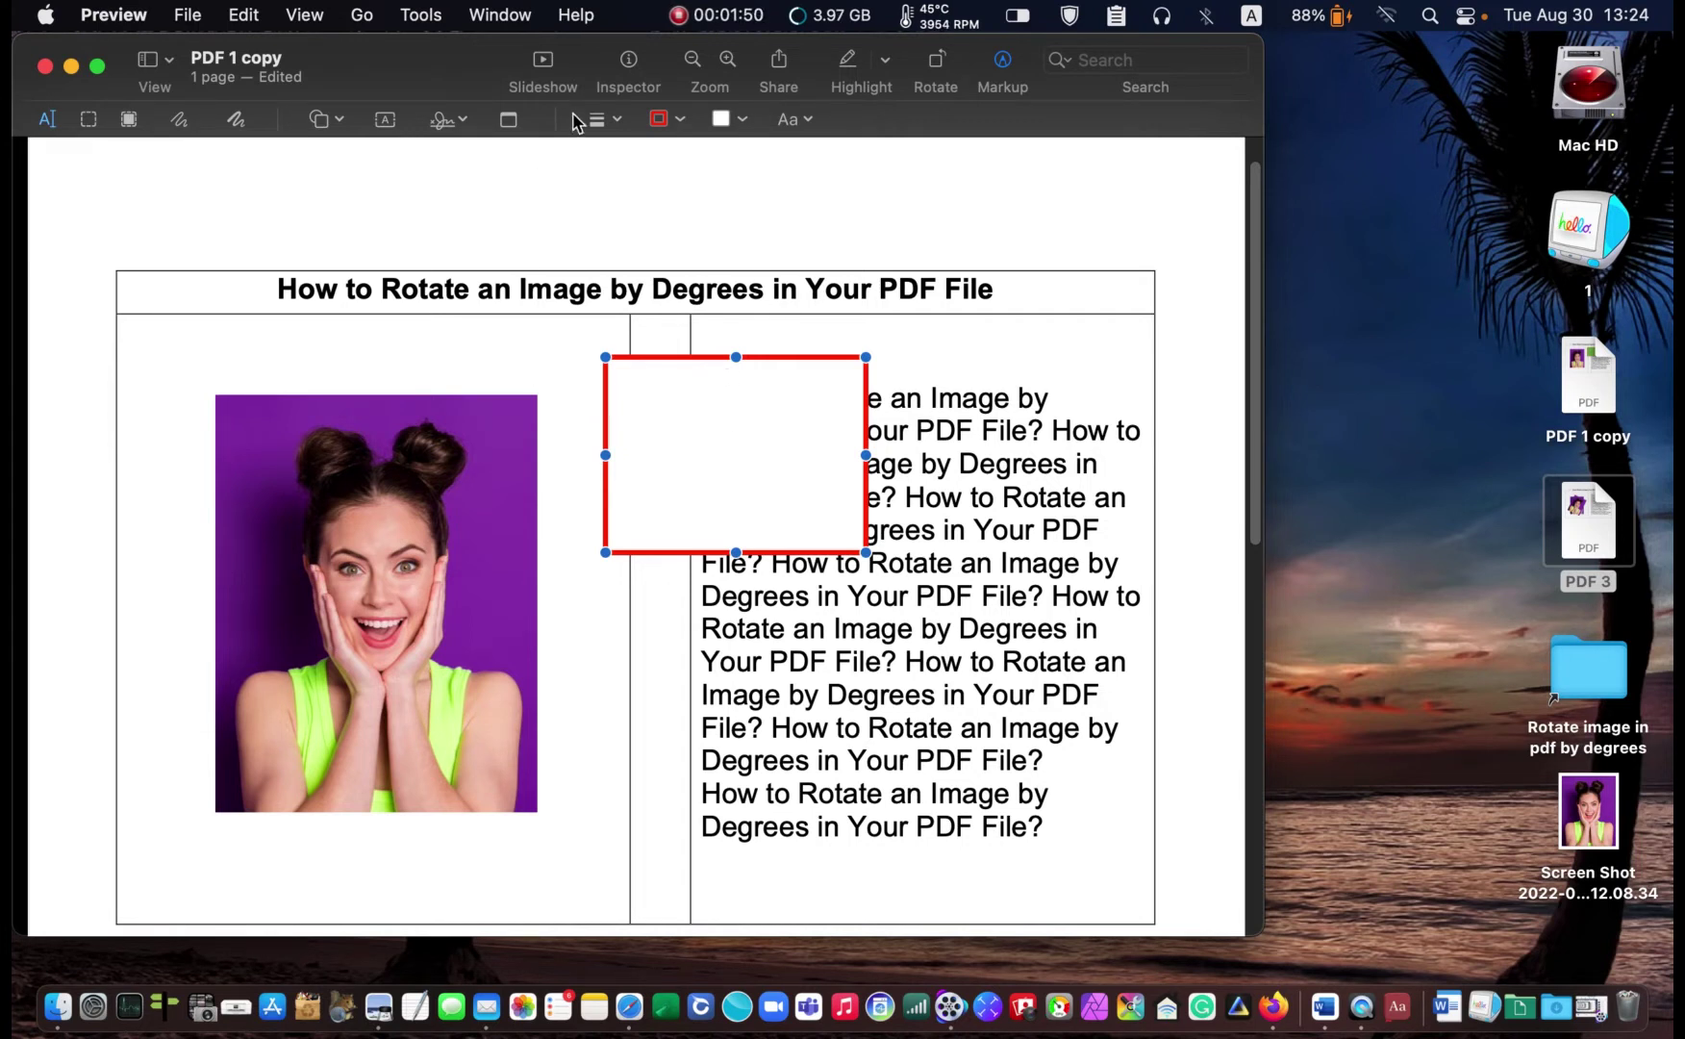
{"action": "left_click", "coordinate": [682, 121]}
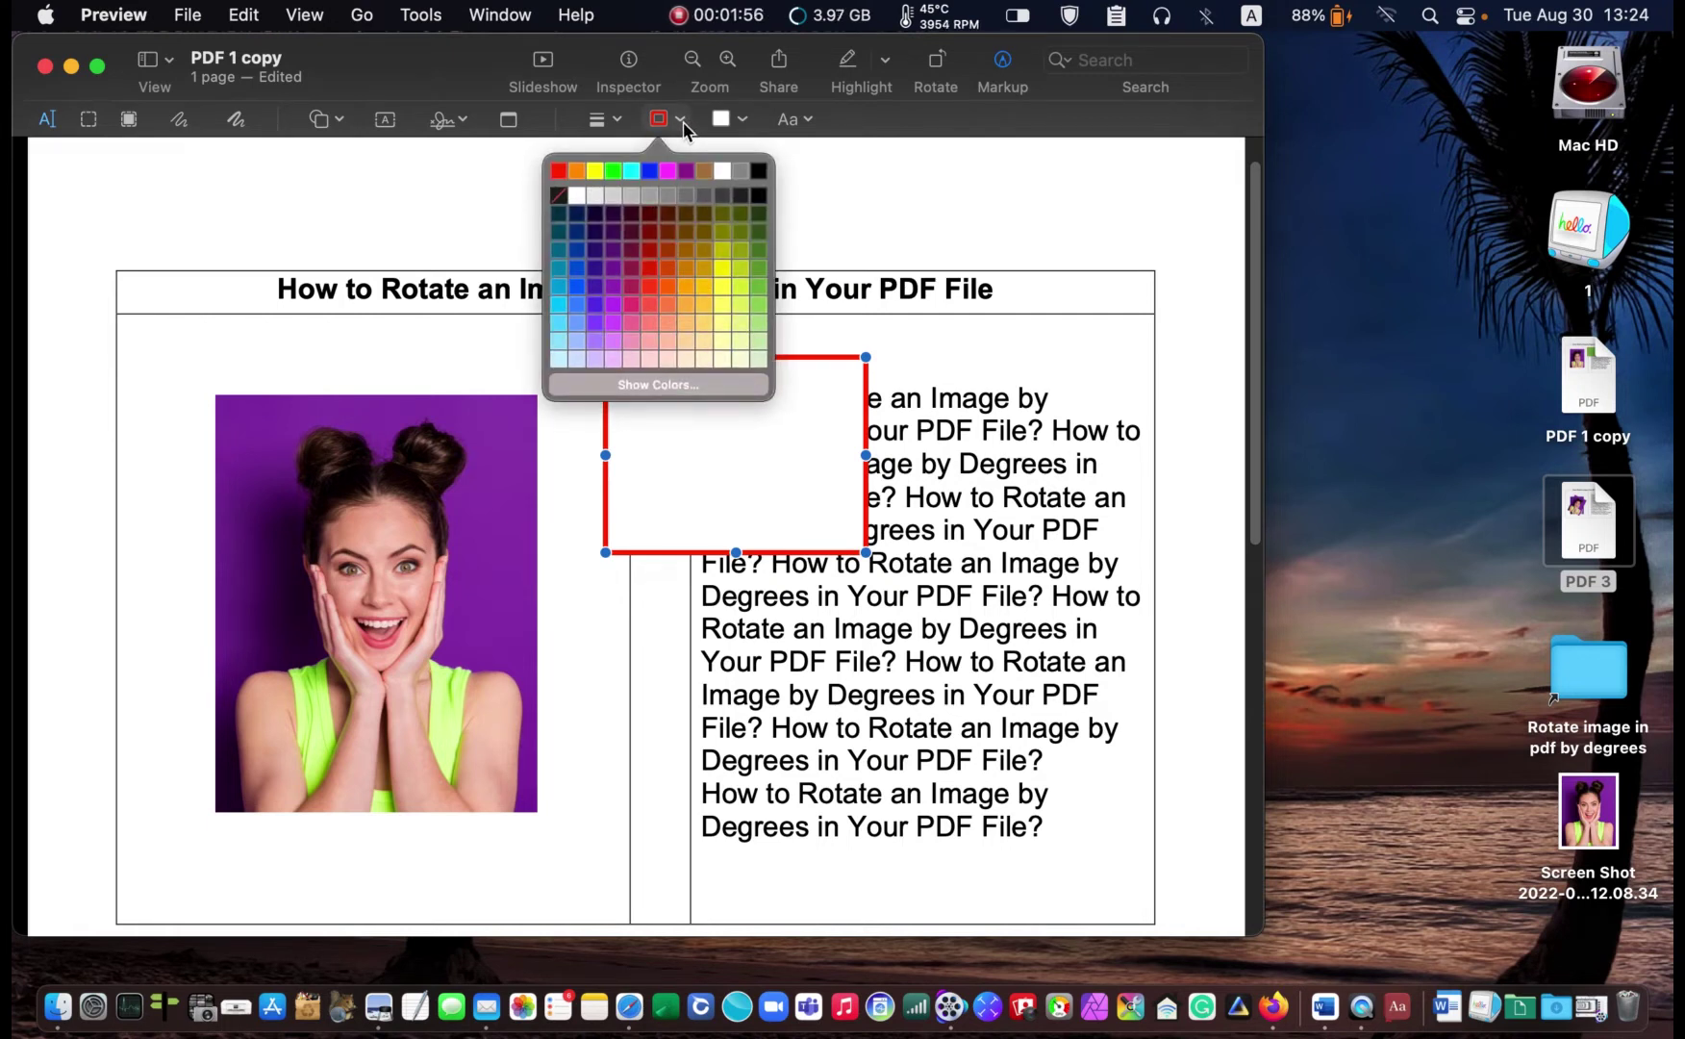
{"action": "left_click", "coordinate": [722, 171]}
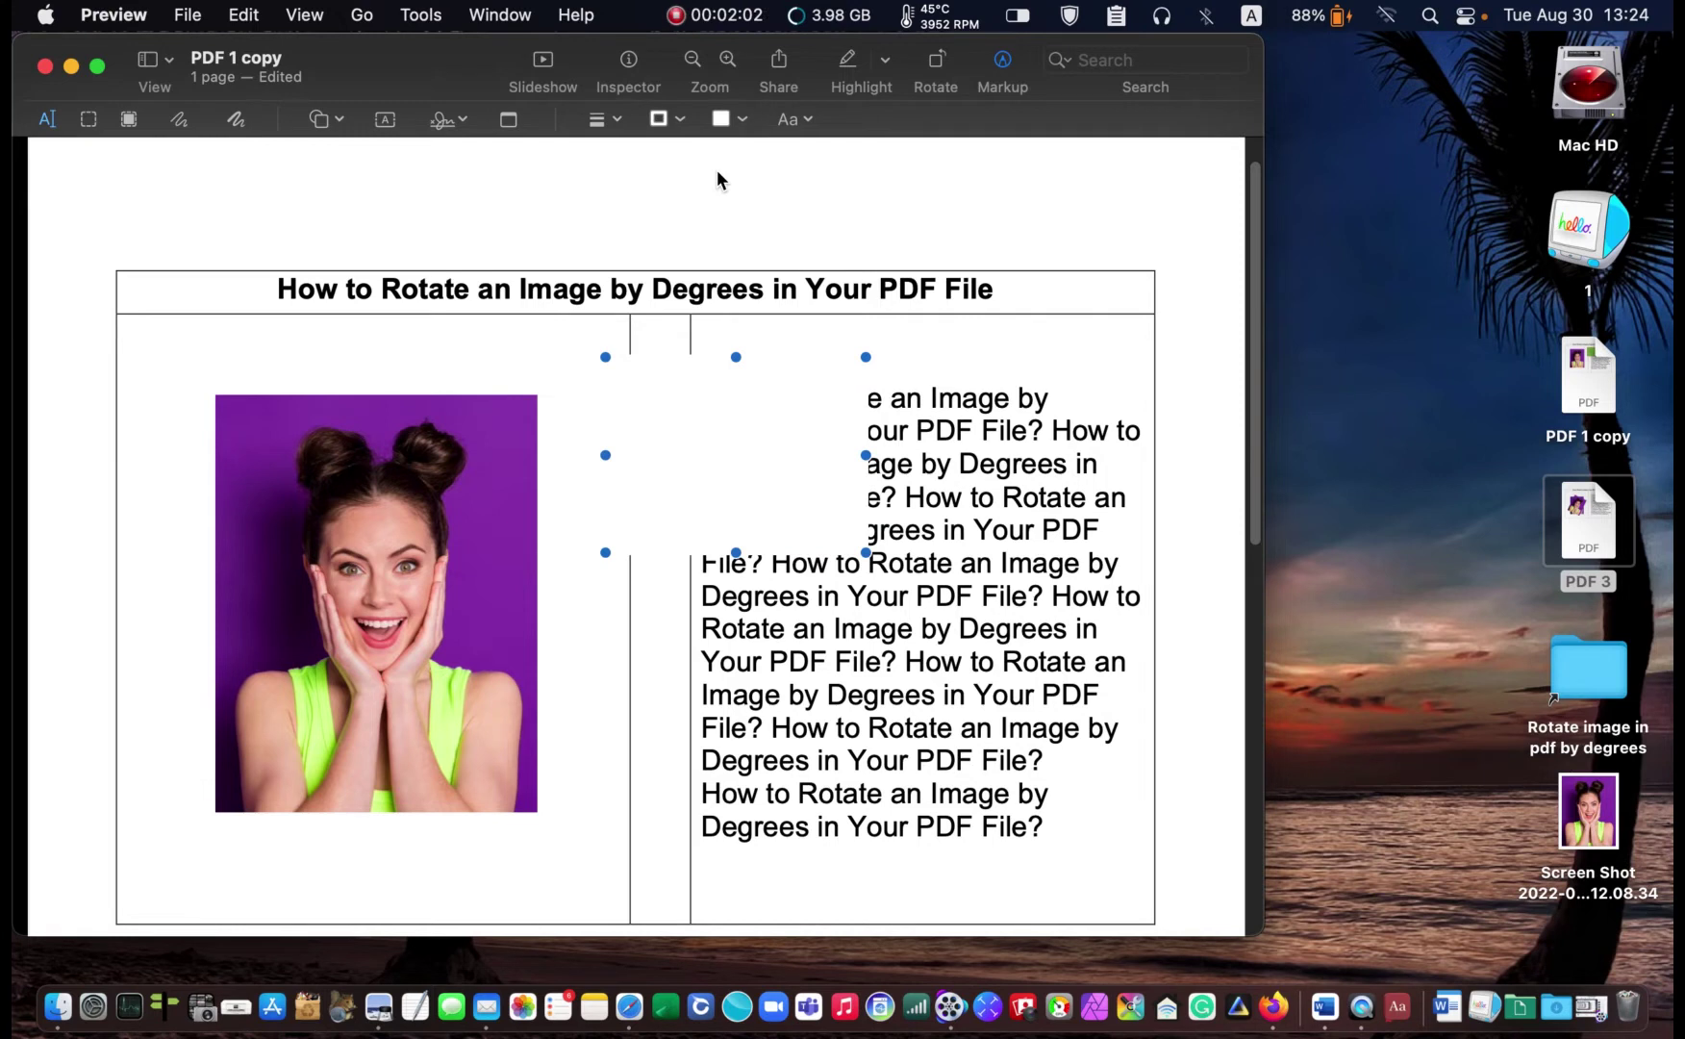
- Move and enlarge the white rectangle until it covers the whole portrait, and save the PDF
{"action": "left_click_drag", "start_coordinate": [766, 453], "coordinate": [342, 460]}
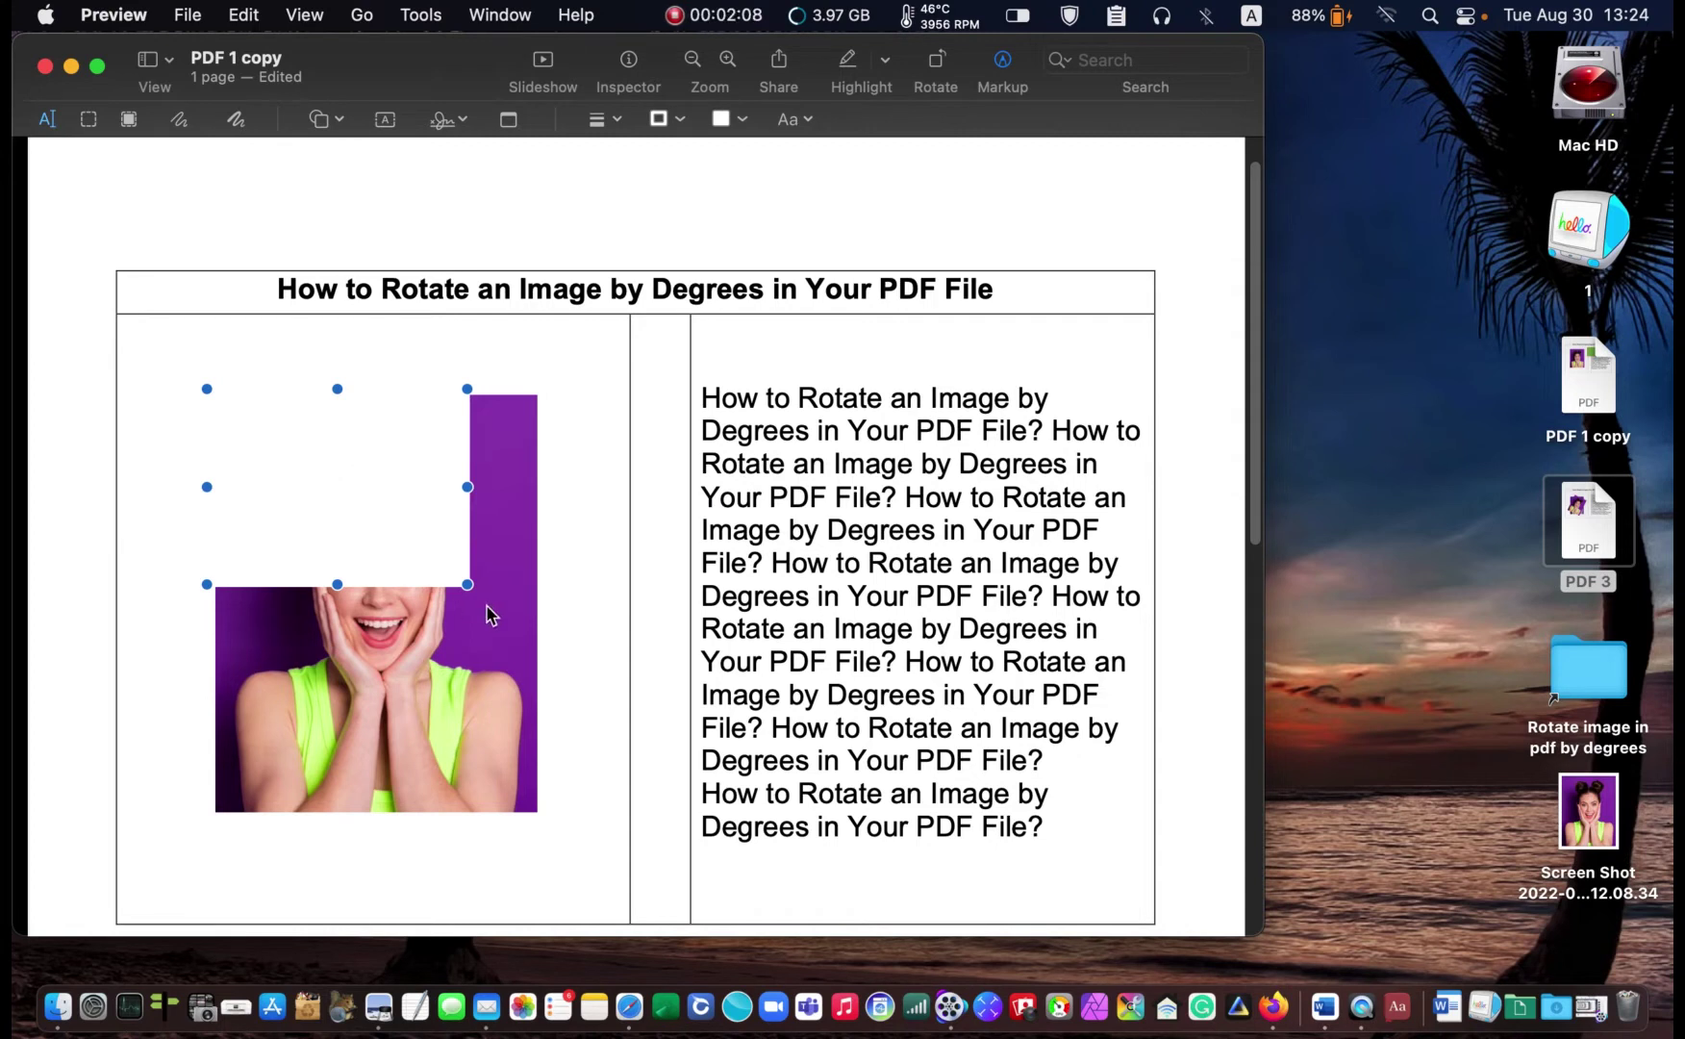
{"action": "left_click_drag", "start_coordinate": [468, 582], "coordinate": [570, 840]}
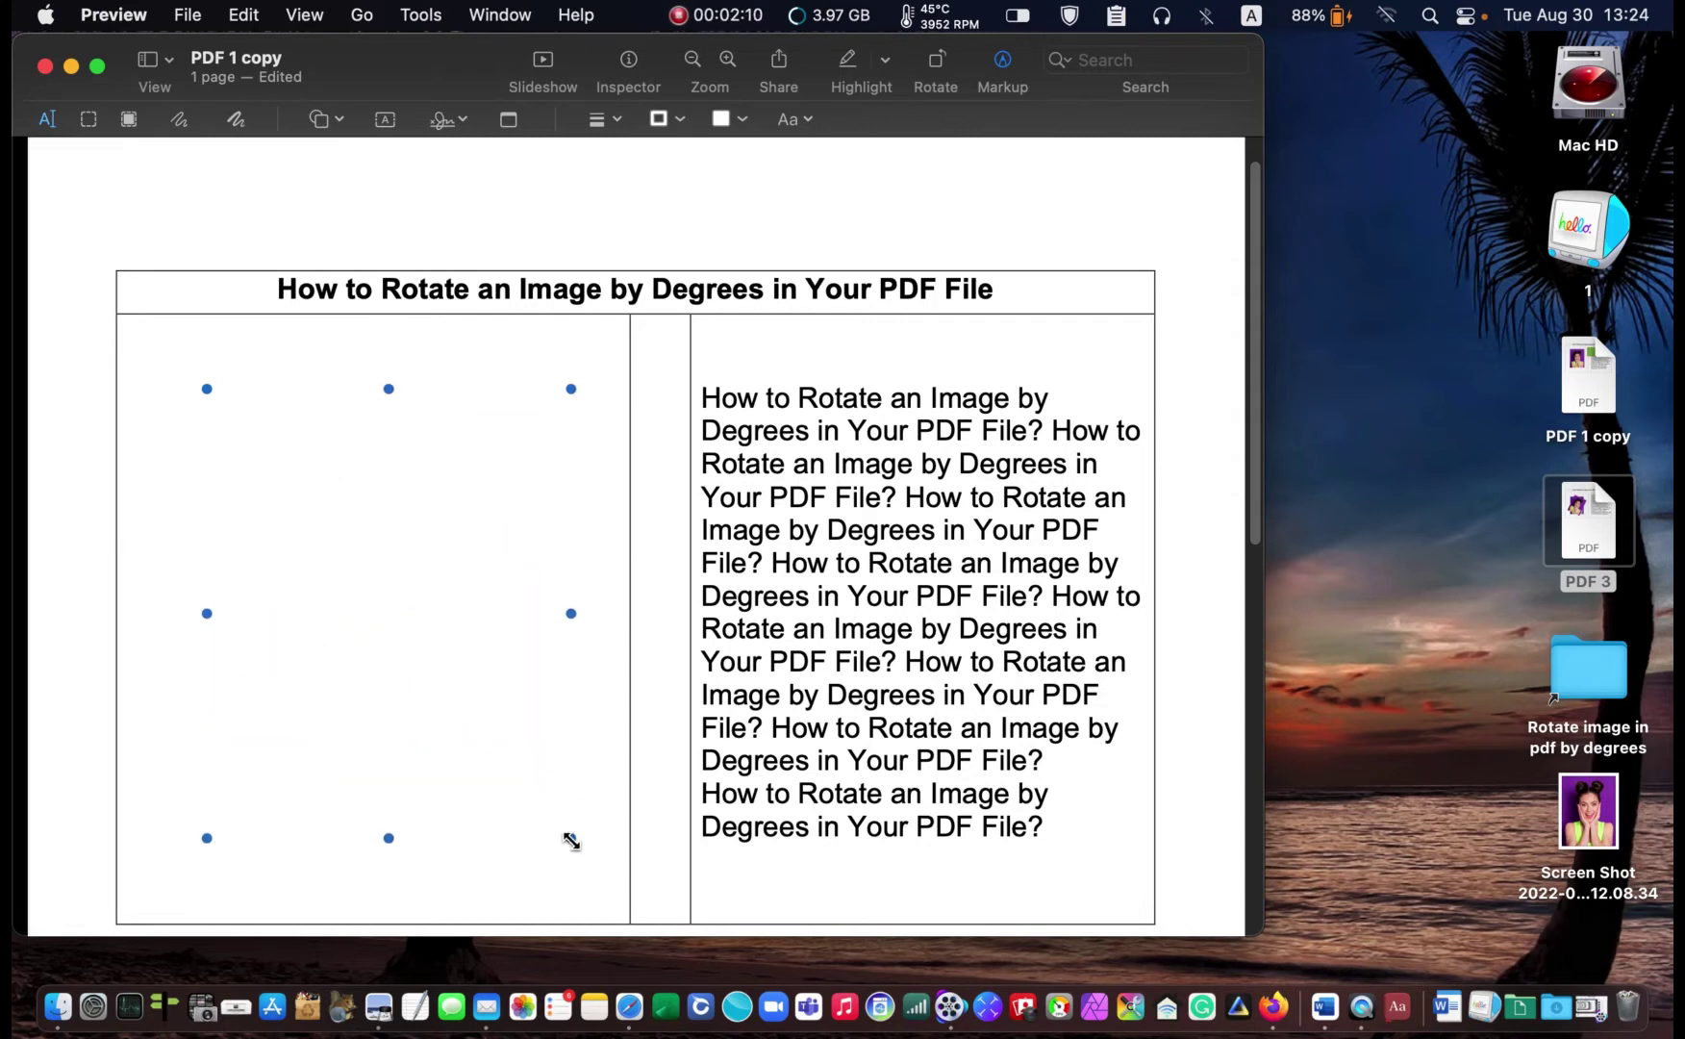
{"action": "left_click", "coordinate": [653, 704]}
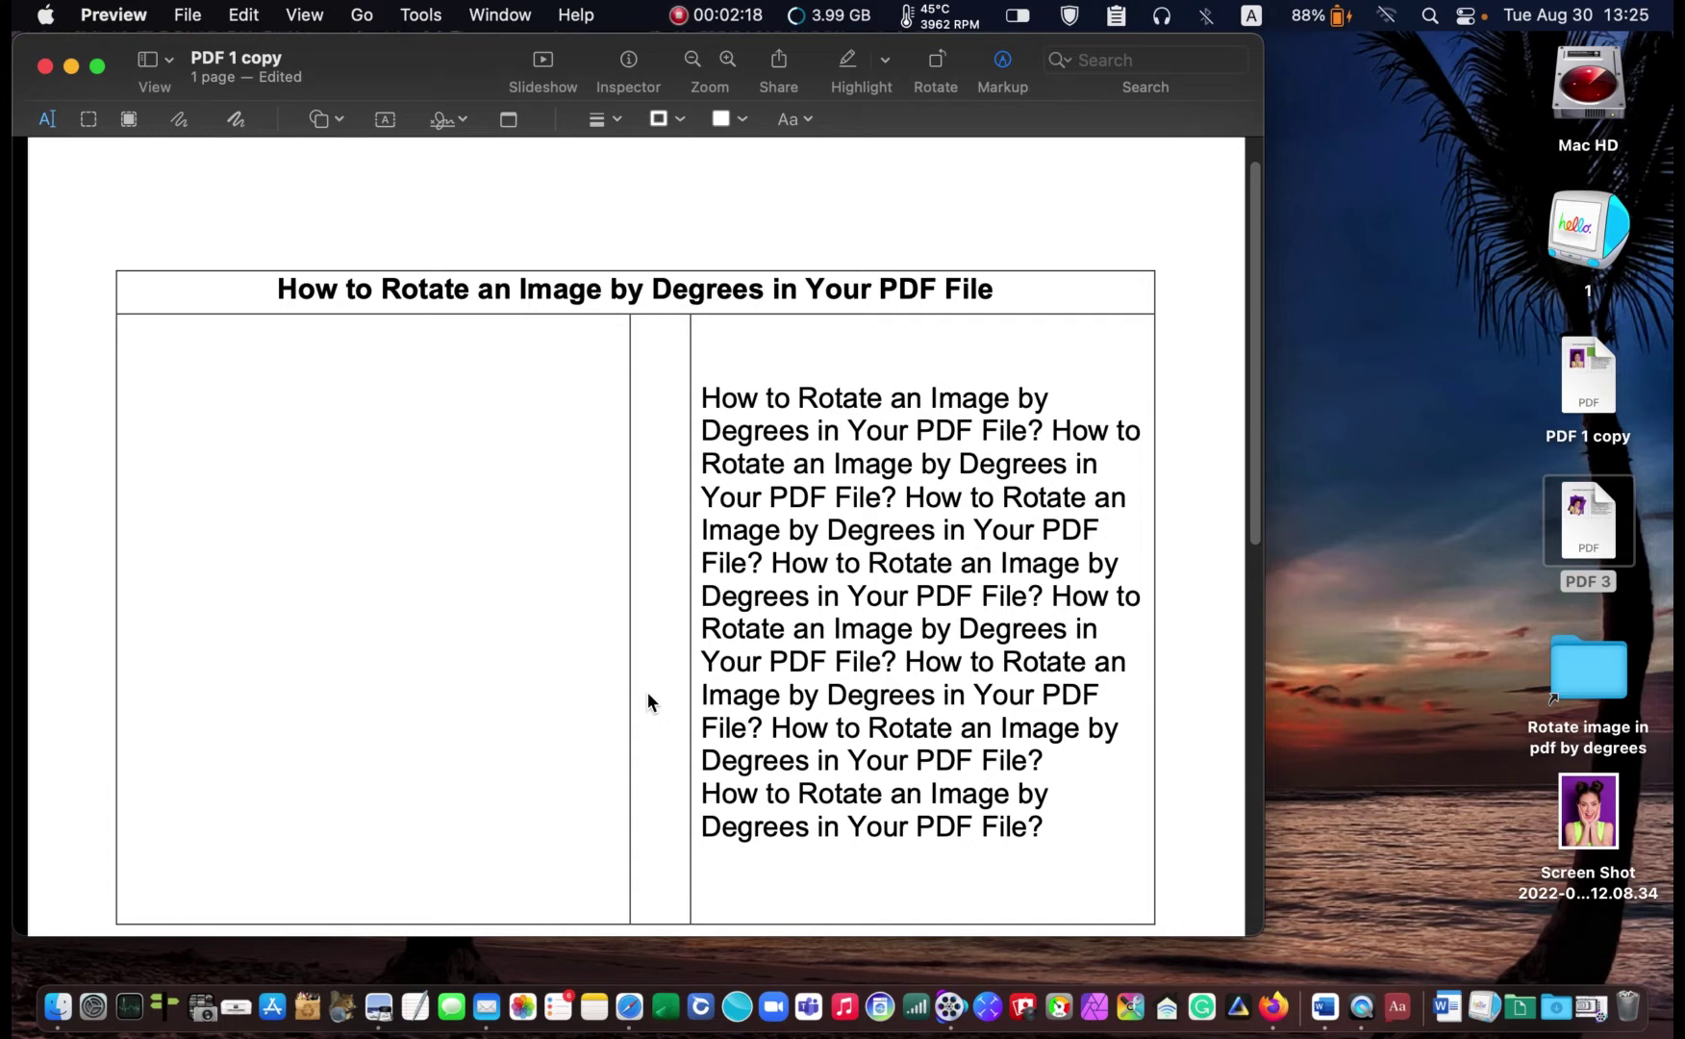
{"action": "left_click", "coordinate": [186, 16]}
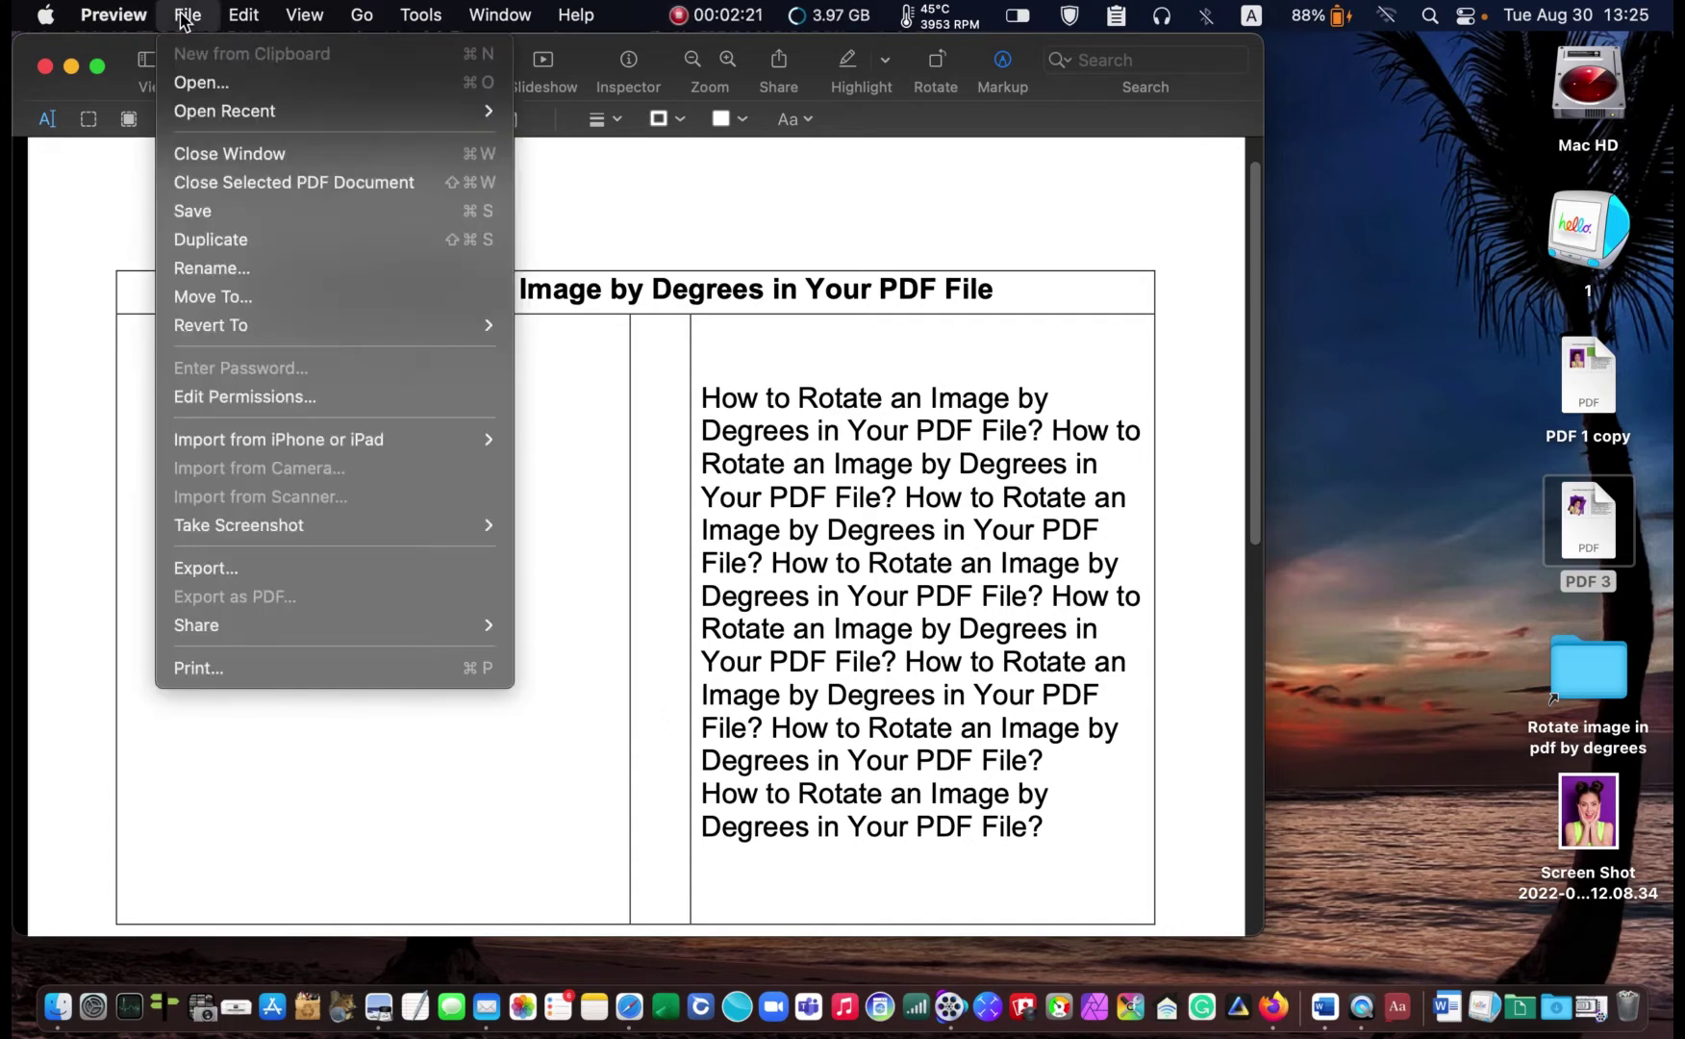
{"action": "left_click", "coordinate": [192, 219]}
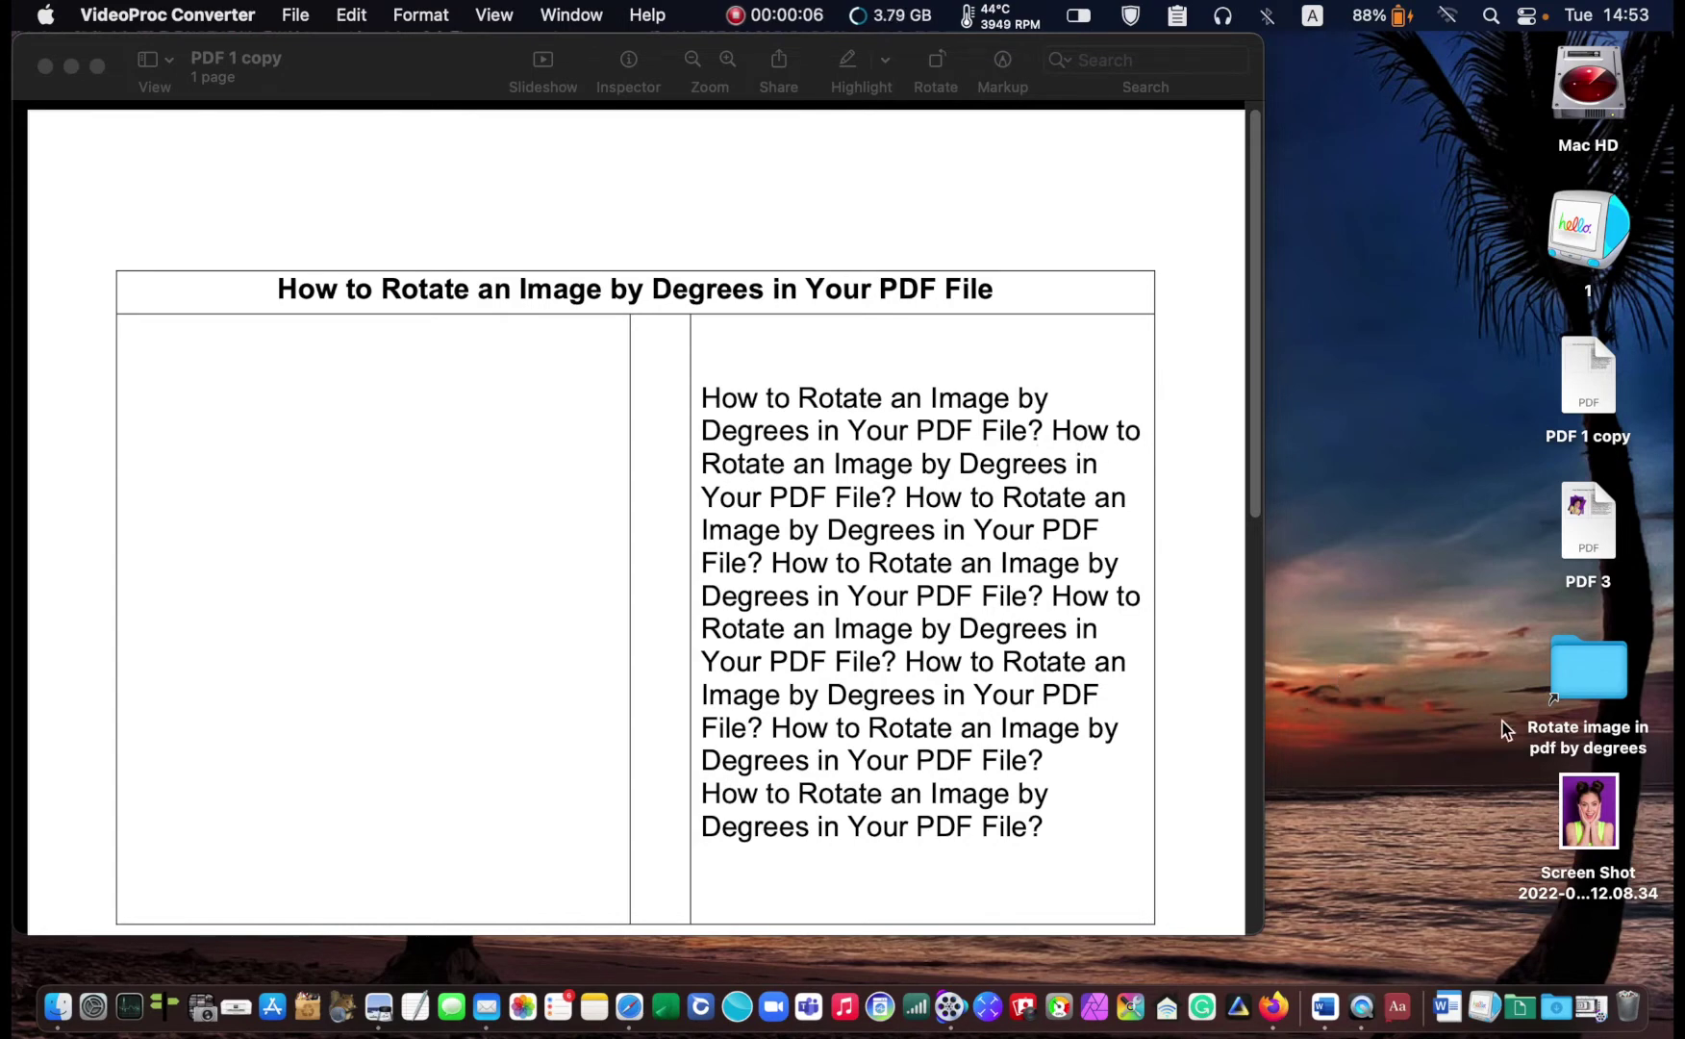
- Open the desktop screenshot of the portrait in Preview, and enlarge and position its window beside the PDF
{"action": "right_click", "coordinate": [1589, 825]}
{"action": "mouse_move", "coordinate": [1441, 492]}
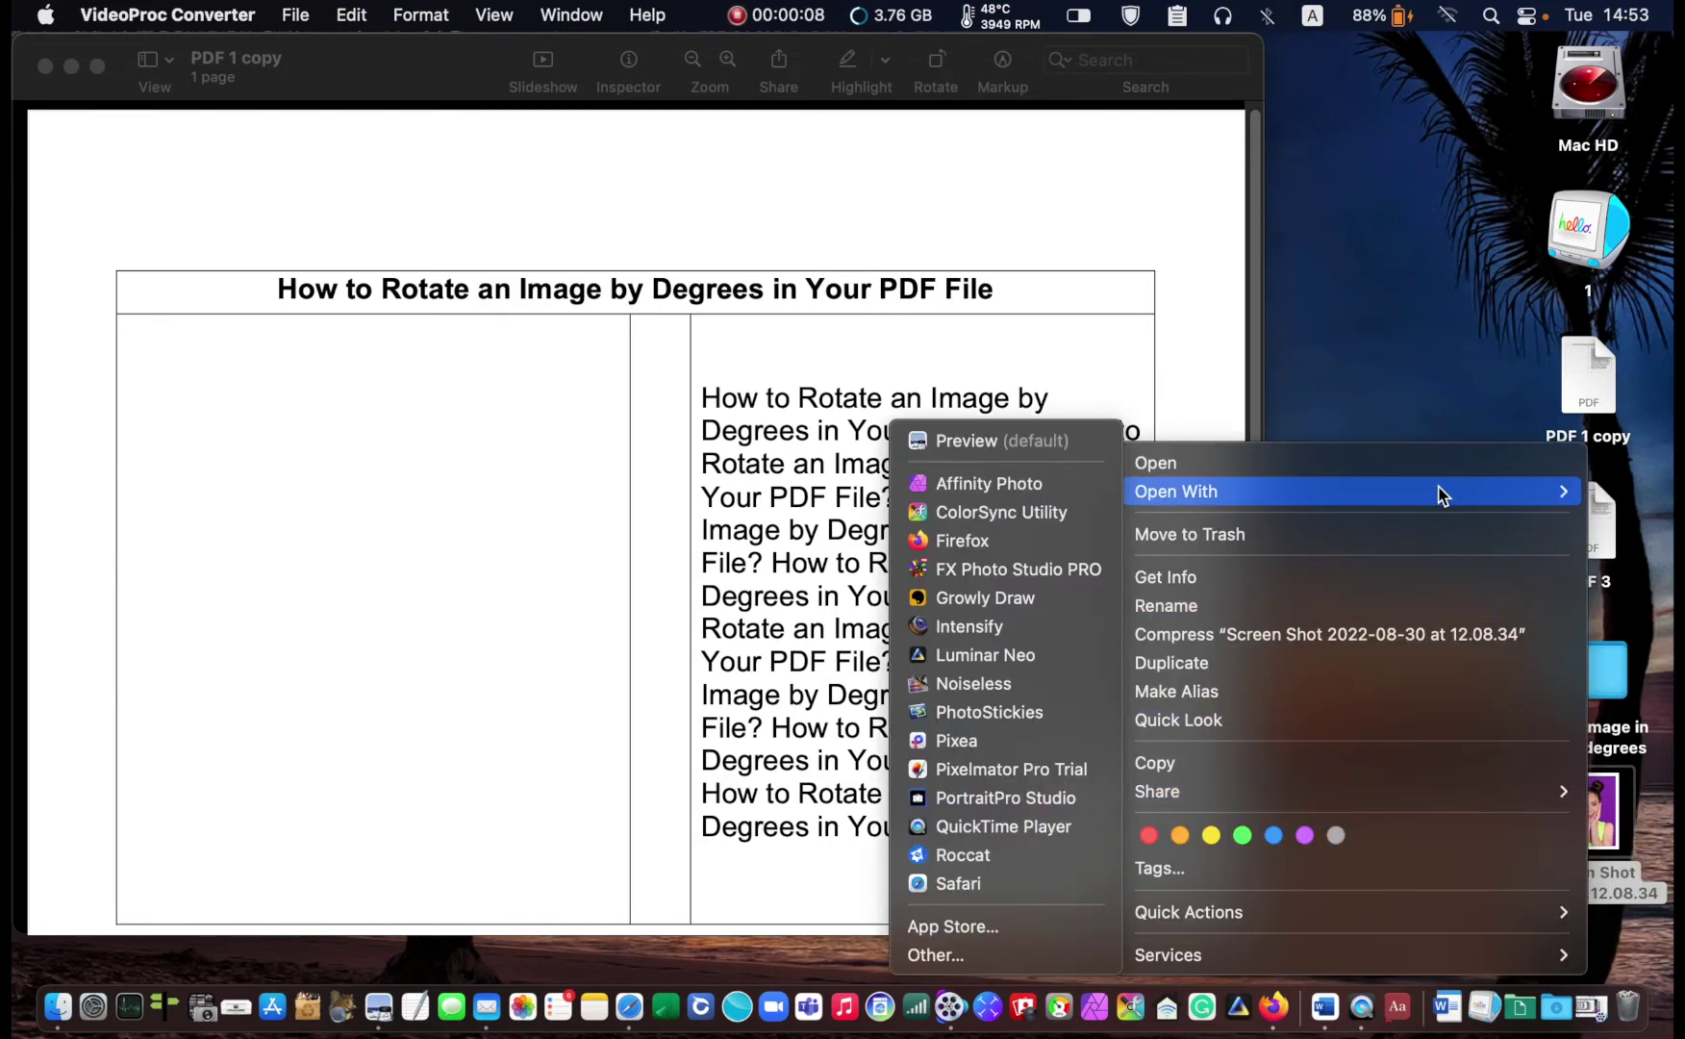
{"action": "left_click", "coordinate": [991, 445]}
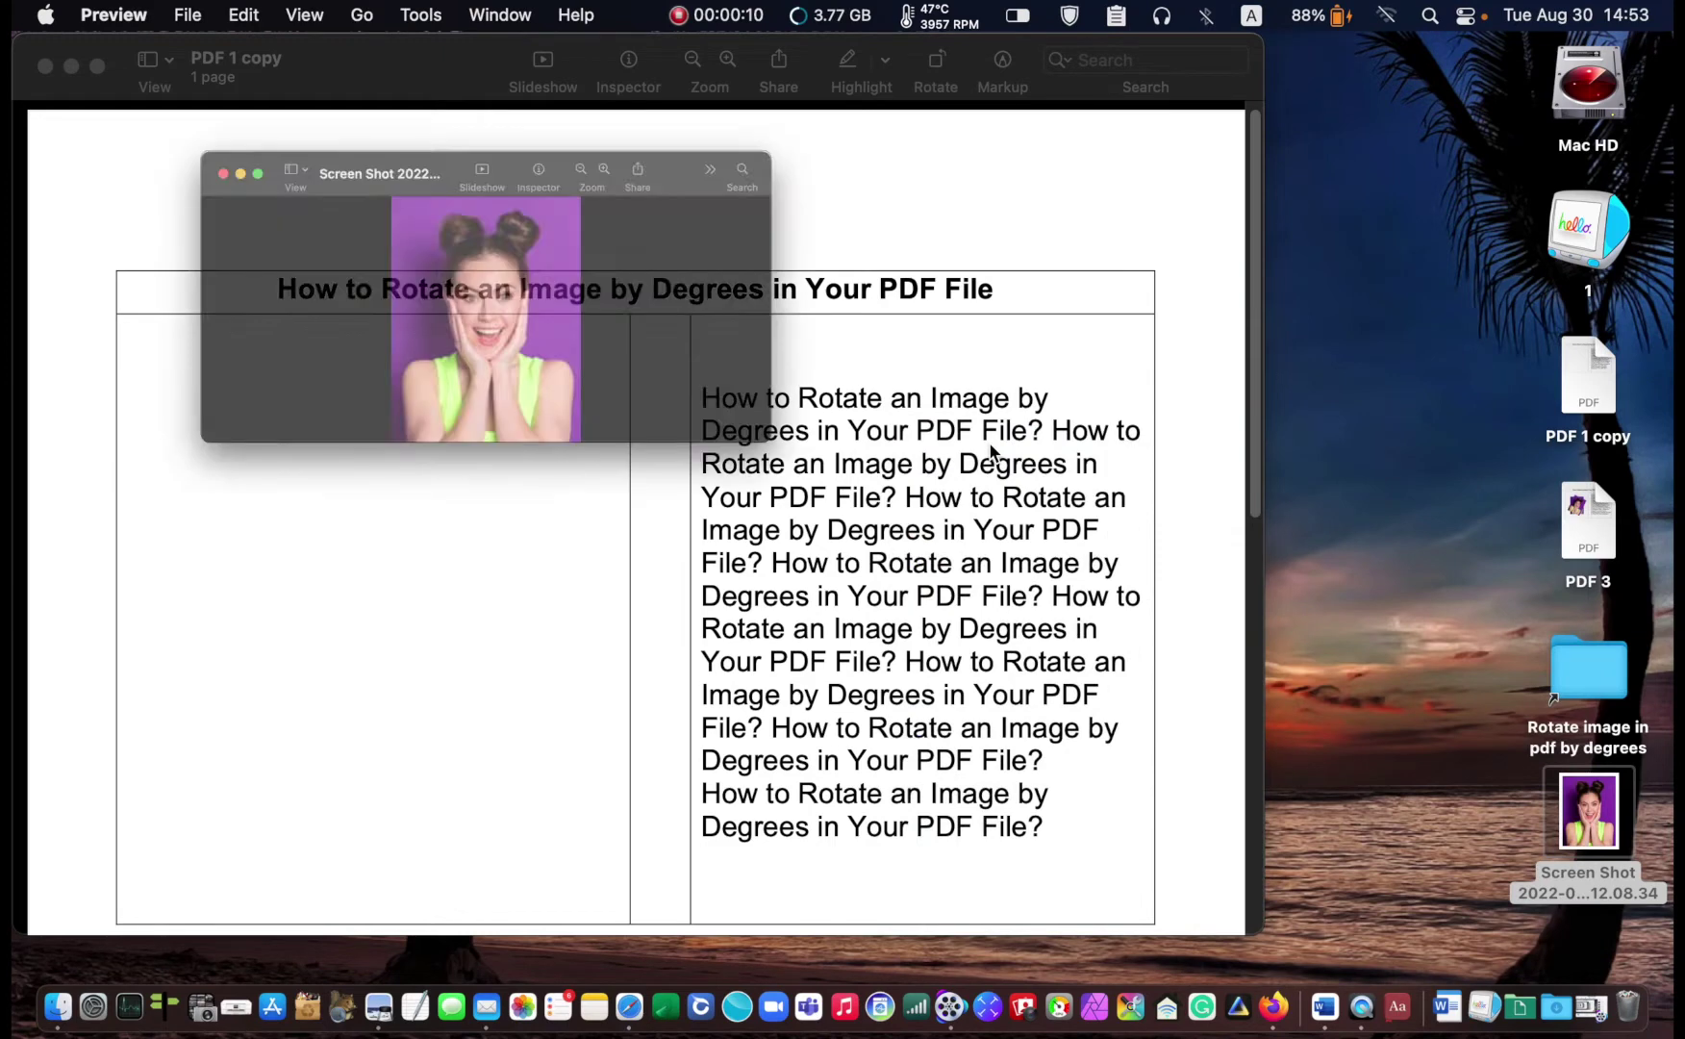
{"action": "left_click_drag", "start_coordinate": [760, 92], "coordinate": [1449, 257]}
{"action": "left_click_drag", "start_coordinate": [1595, 690], "coordinate": [1603, 847]}
{"action": "left_click_drag", "start_coordinate": [844, 258], "coordinate": [911, 225]}
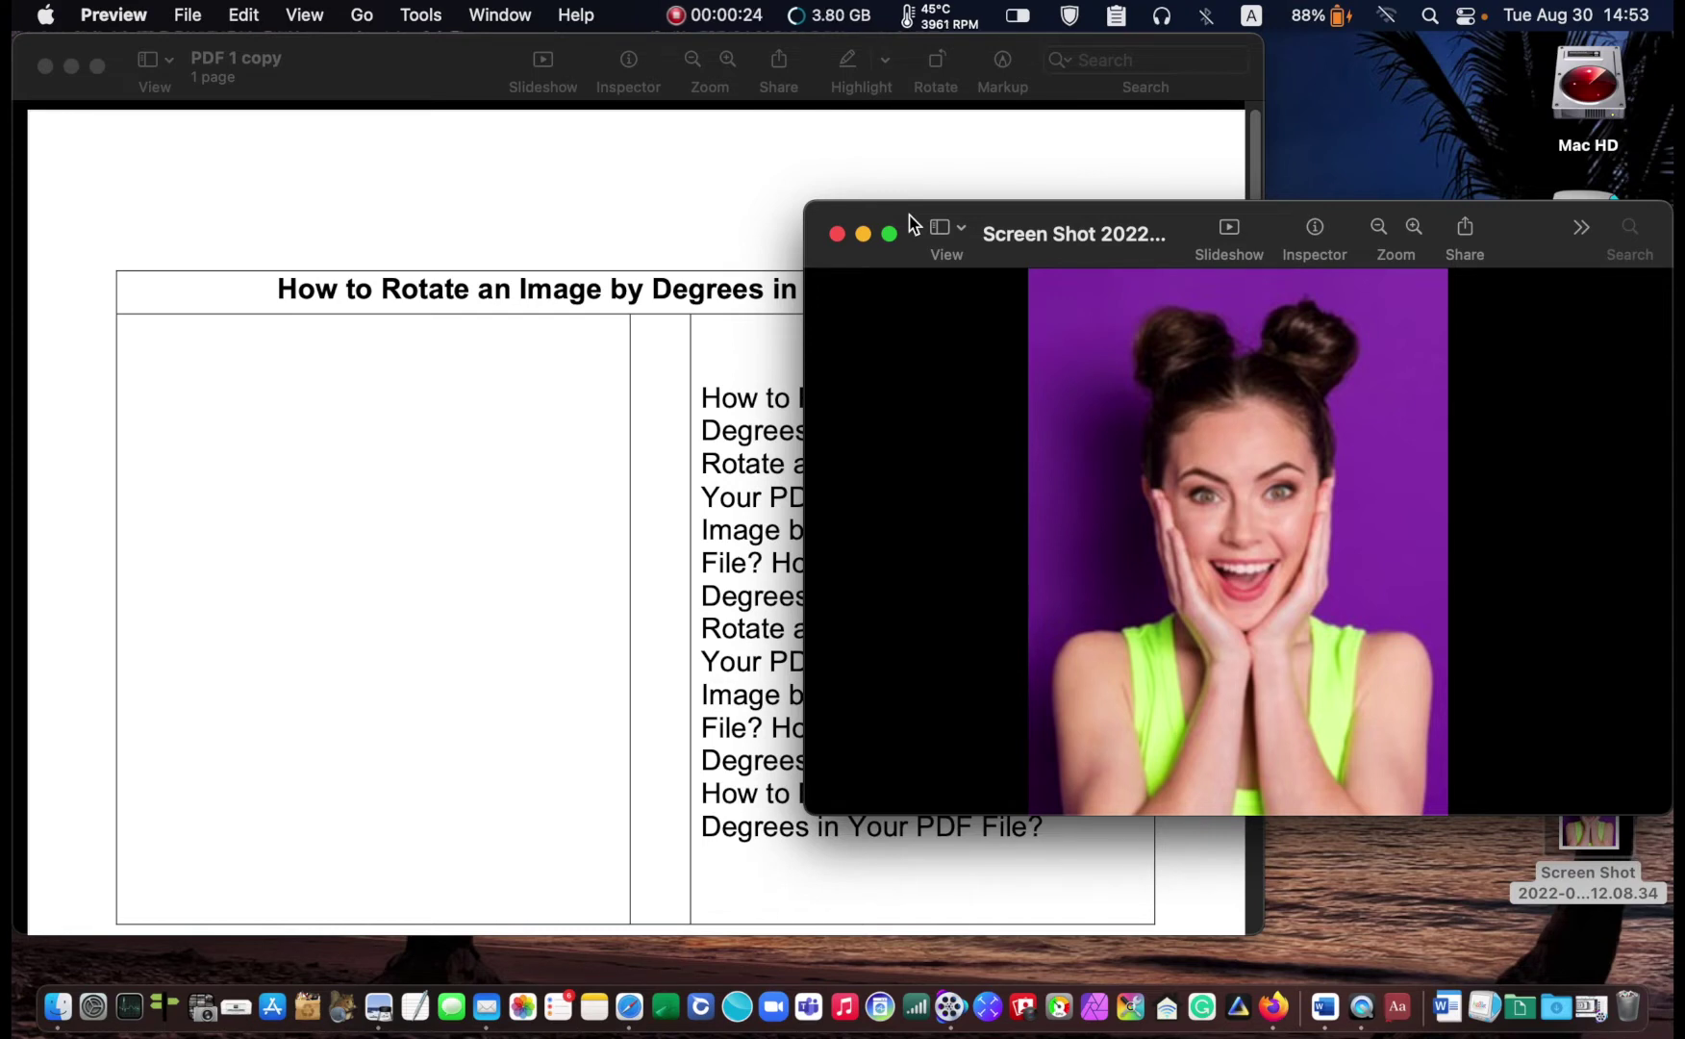
- Select the whole screenshot image, paste a copy over it, and shift the pasted copy toward the image's lower-left corner
{"action": "key", "text": "super+a"}
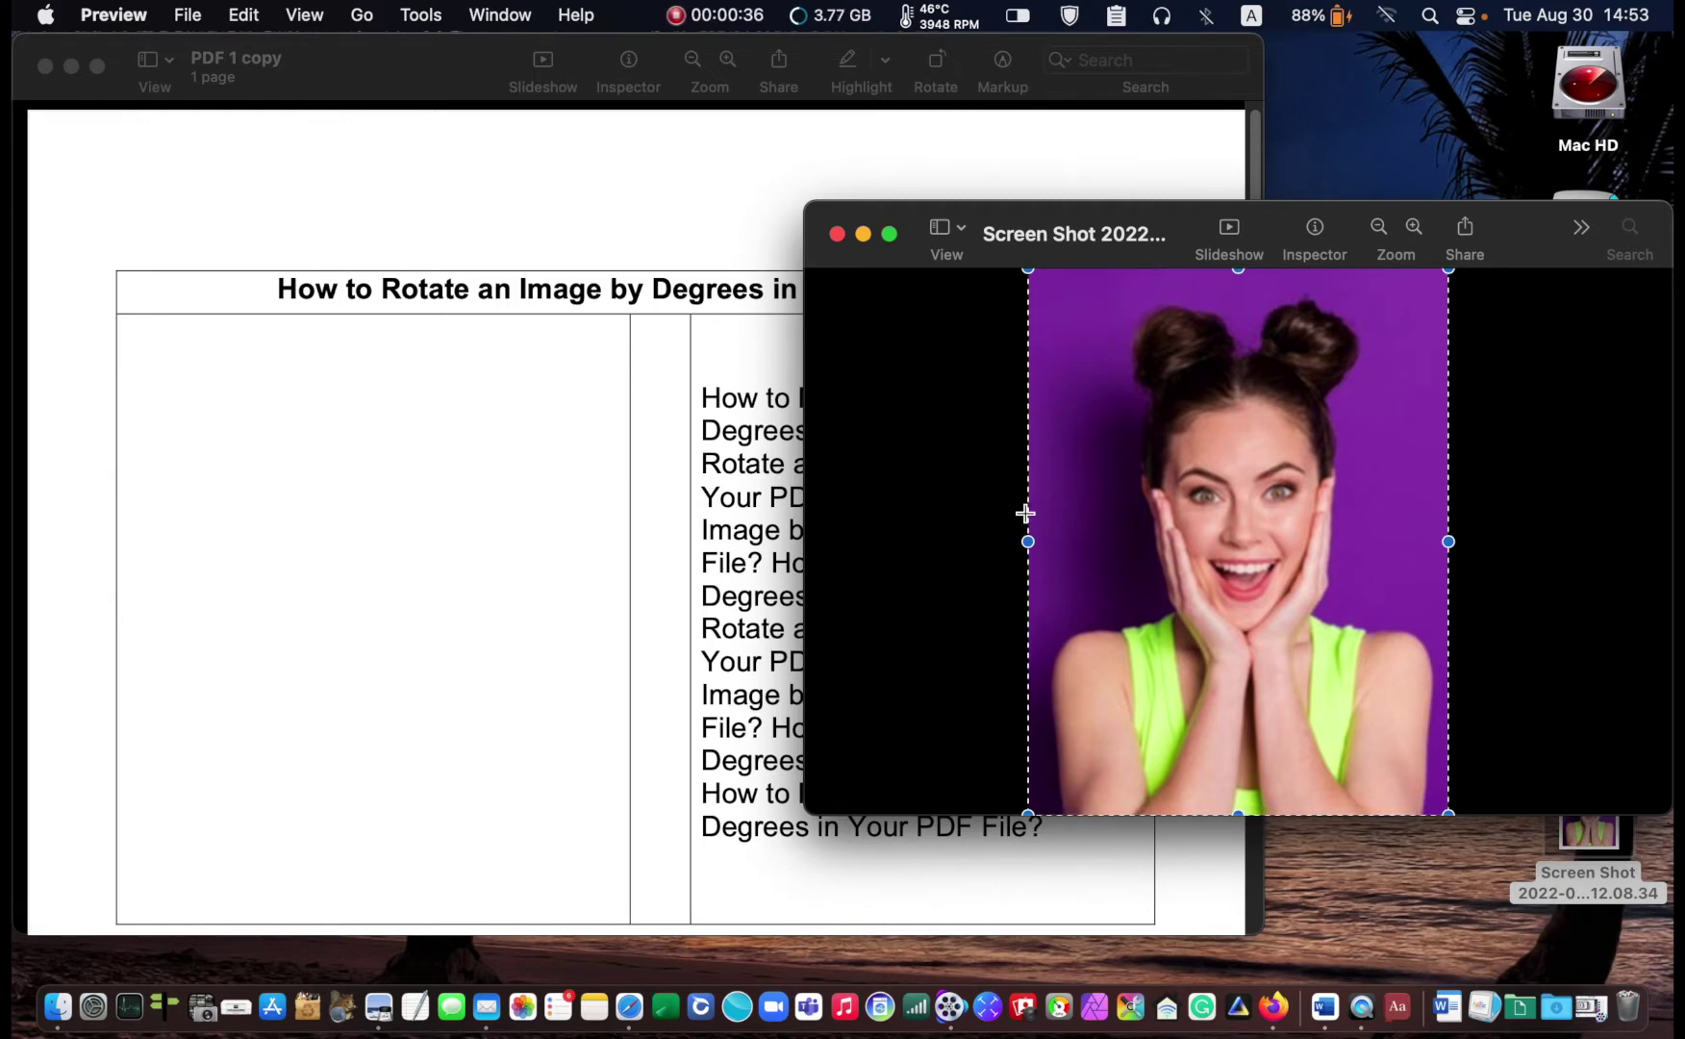
{"action": "left_click_drag", "start_coordinate": [910, 217], "coordinate": [910, 264]}
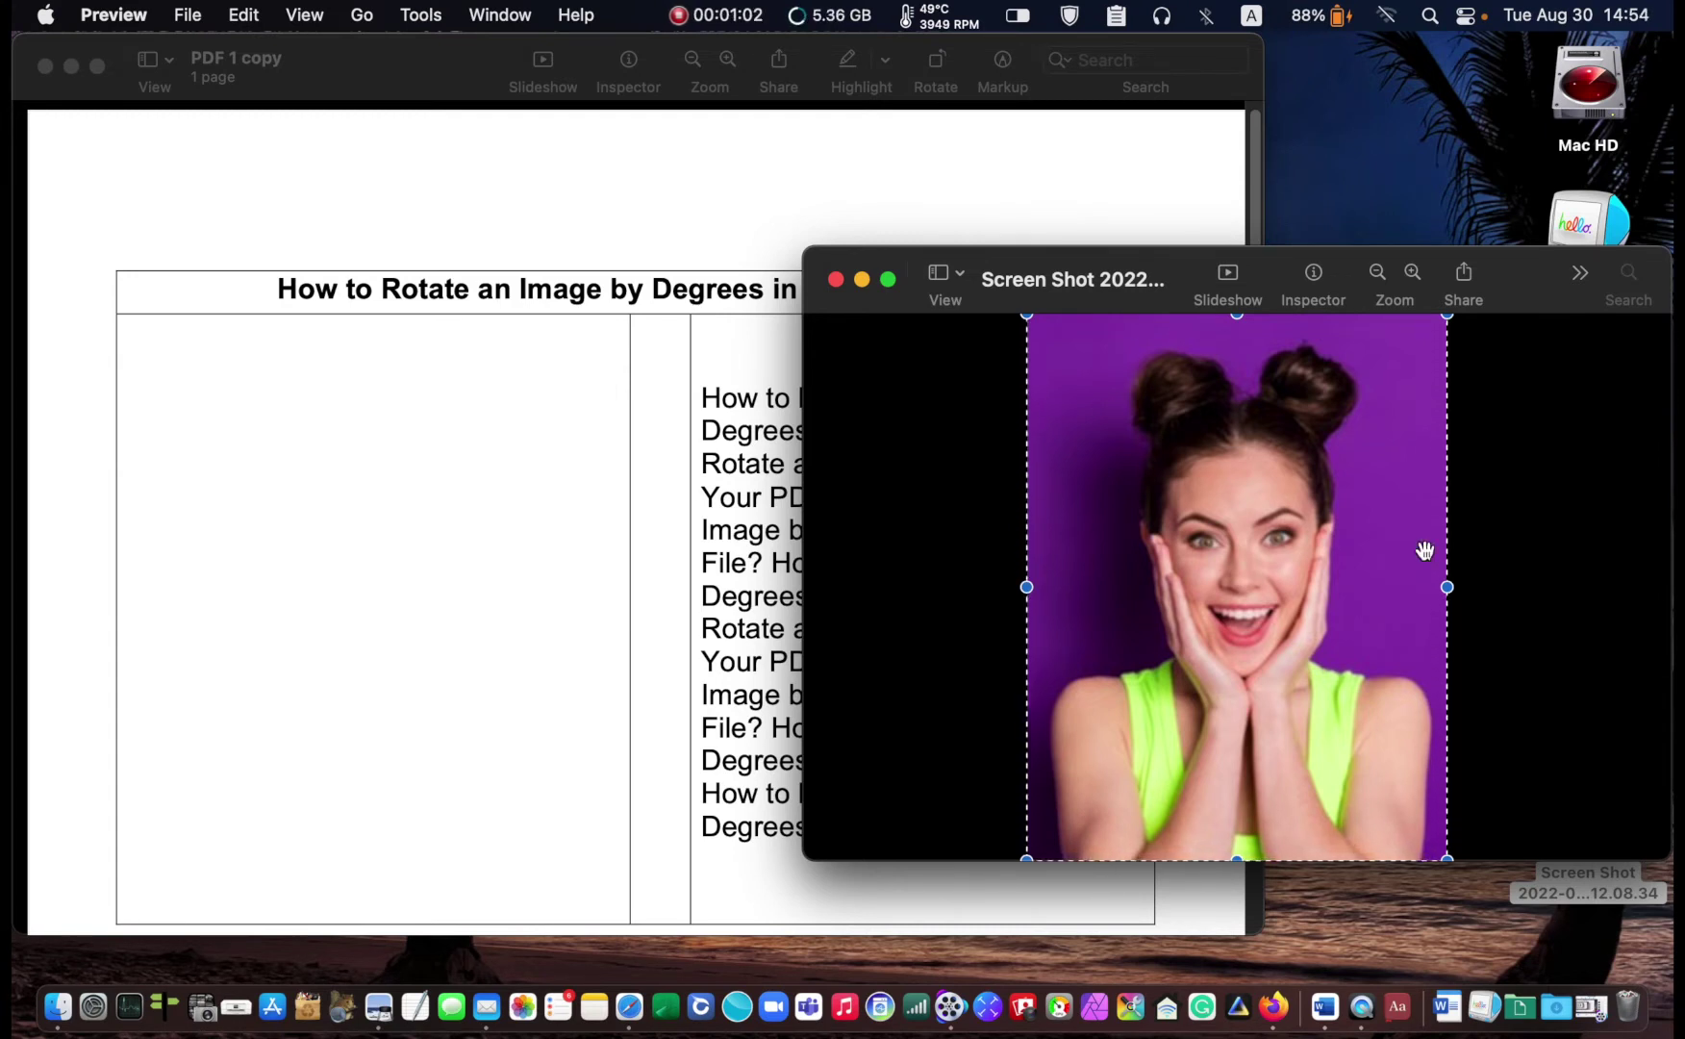
{"action": "key", "text": "super+k"}
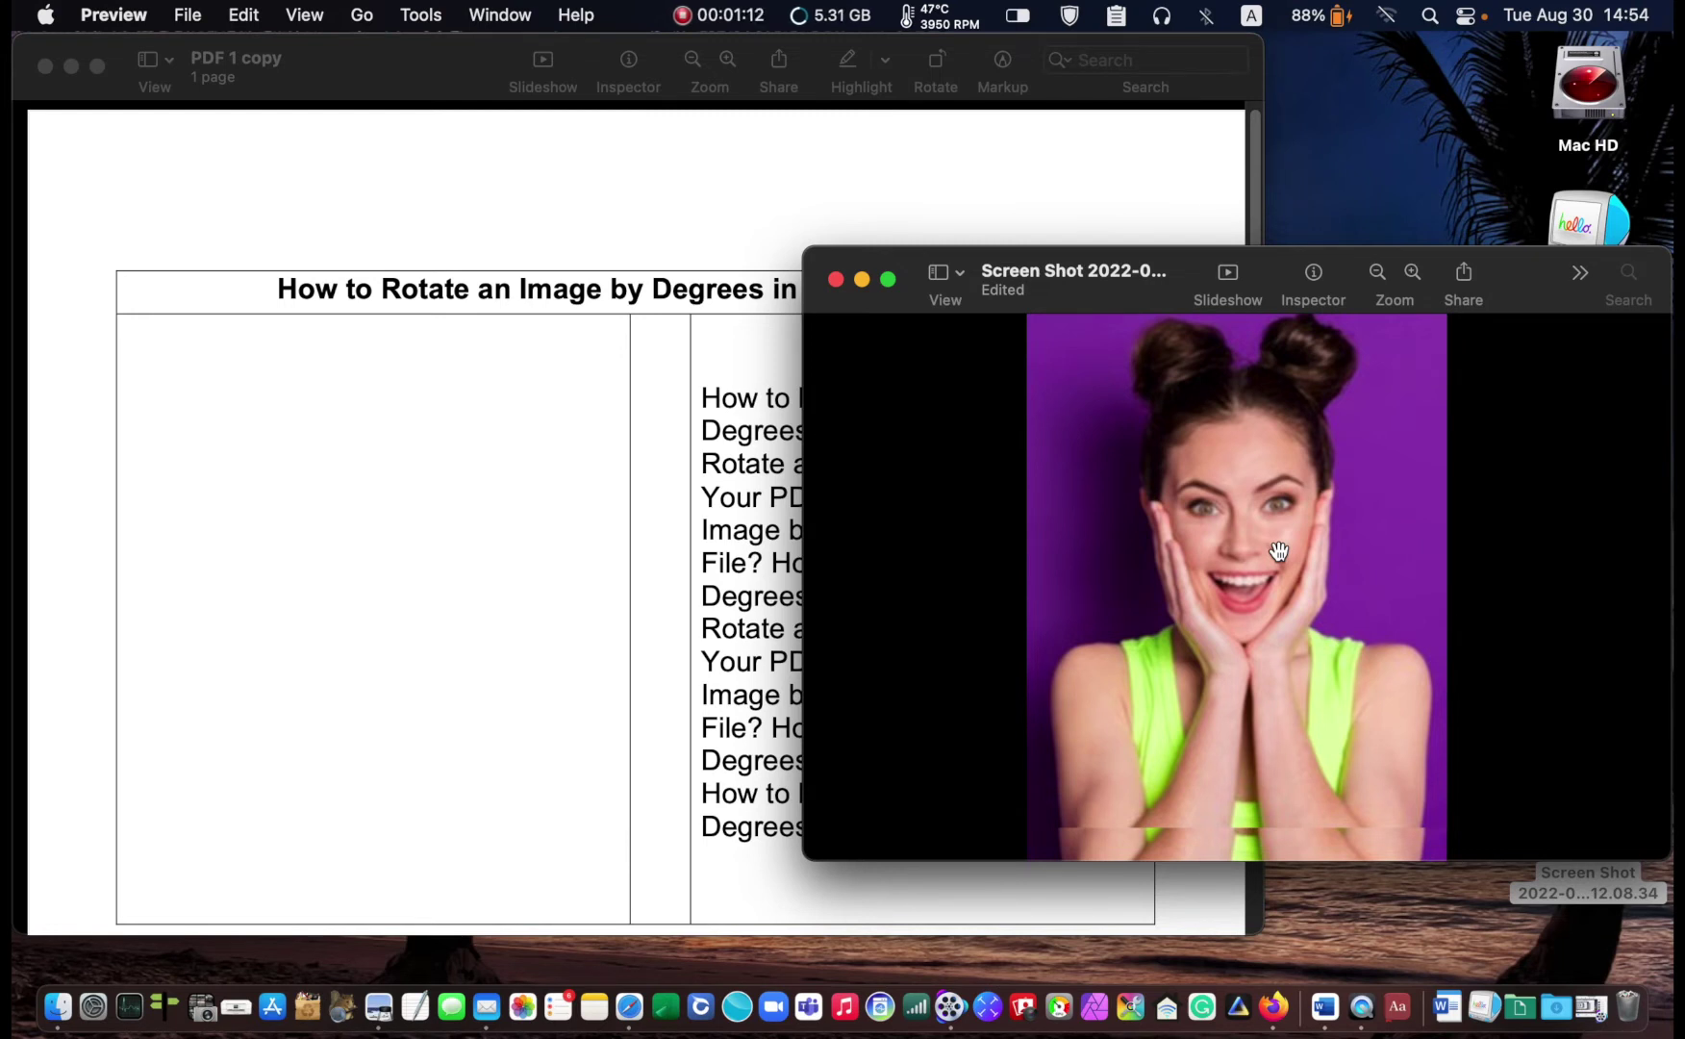
{"action": "left_click_drag", "start_coordinate": [1250, 509], "coordinate": [1117, 616]}
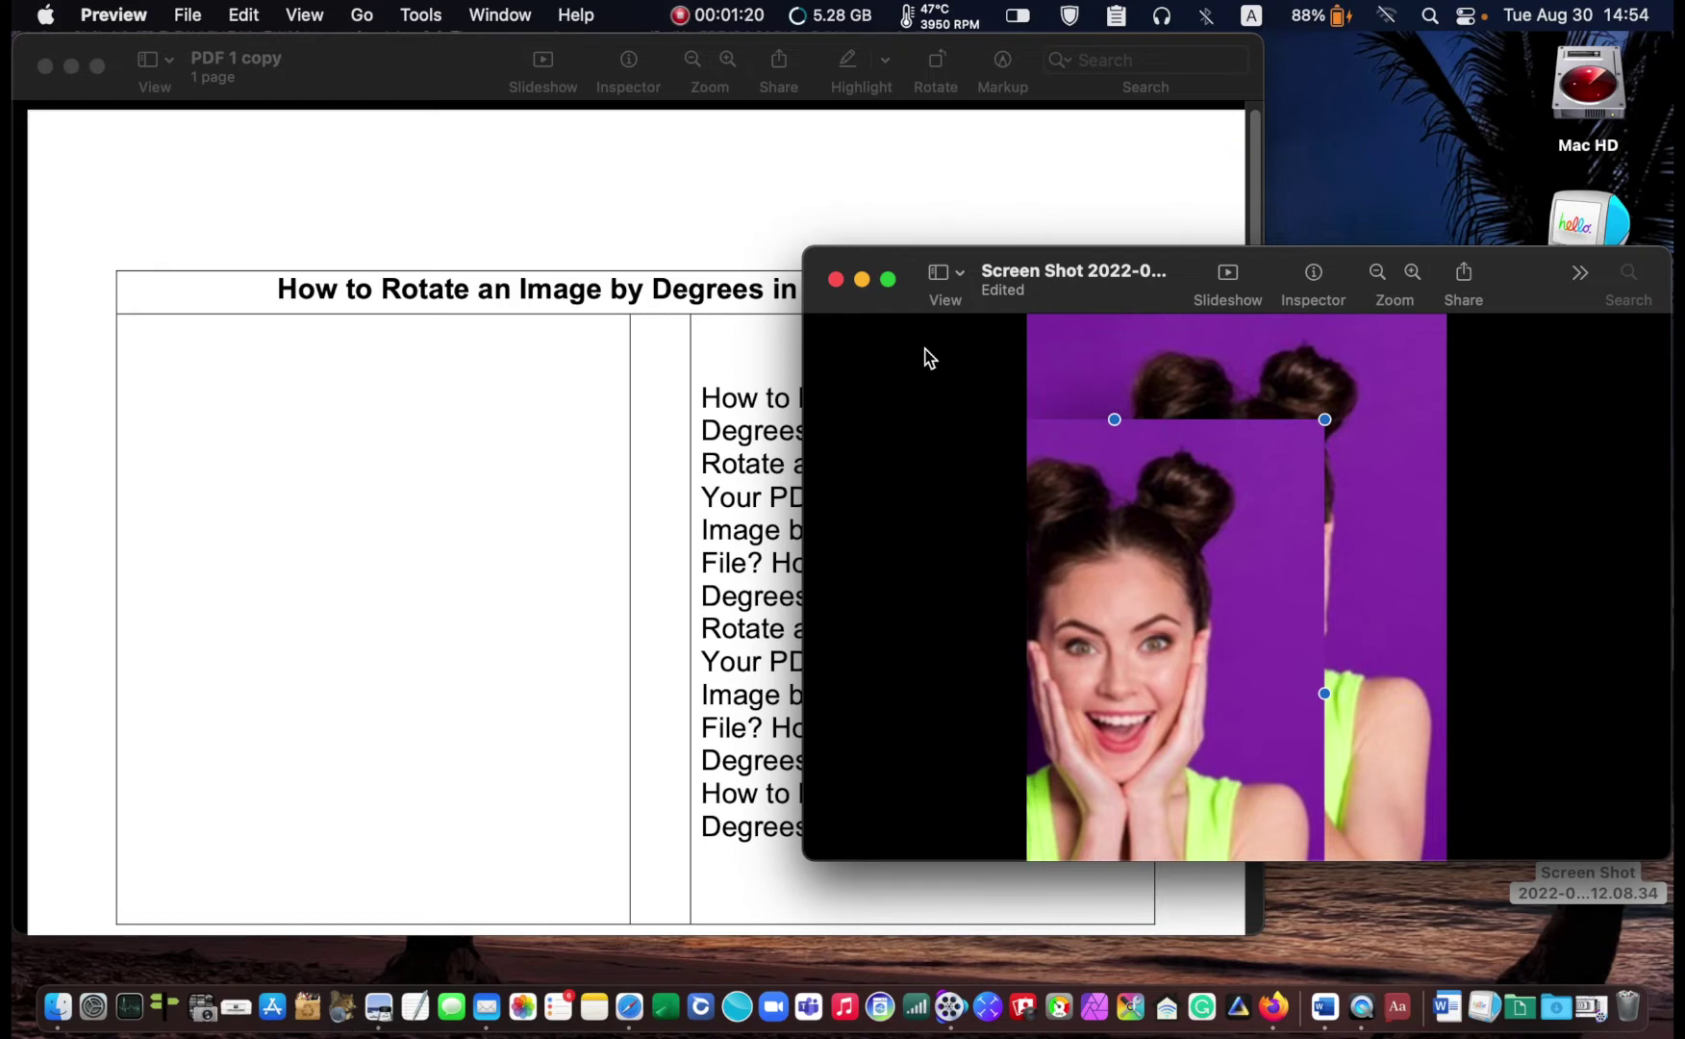
- Paste the copied portrait into the PDF 1 copy document and move it up over the table
{"action": "mouse_move", "coordinate": [1147, 652]}
{"action": "left_mouse_down"}
{"action": "mouse_move", "coordinate": [1214, 652]}
{"action": "mouse_move", "coordinate": [1233, 611]}
{"action": "mouse_move", "coordinate": [1169, 708]}
{"action": "mouse_move", "coordinate": [1167, 672]}
{"action": "left_mouse_up"}
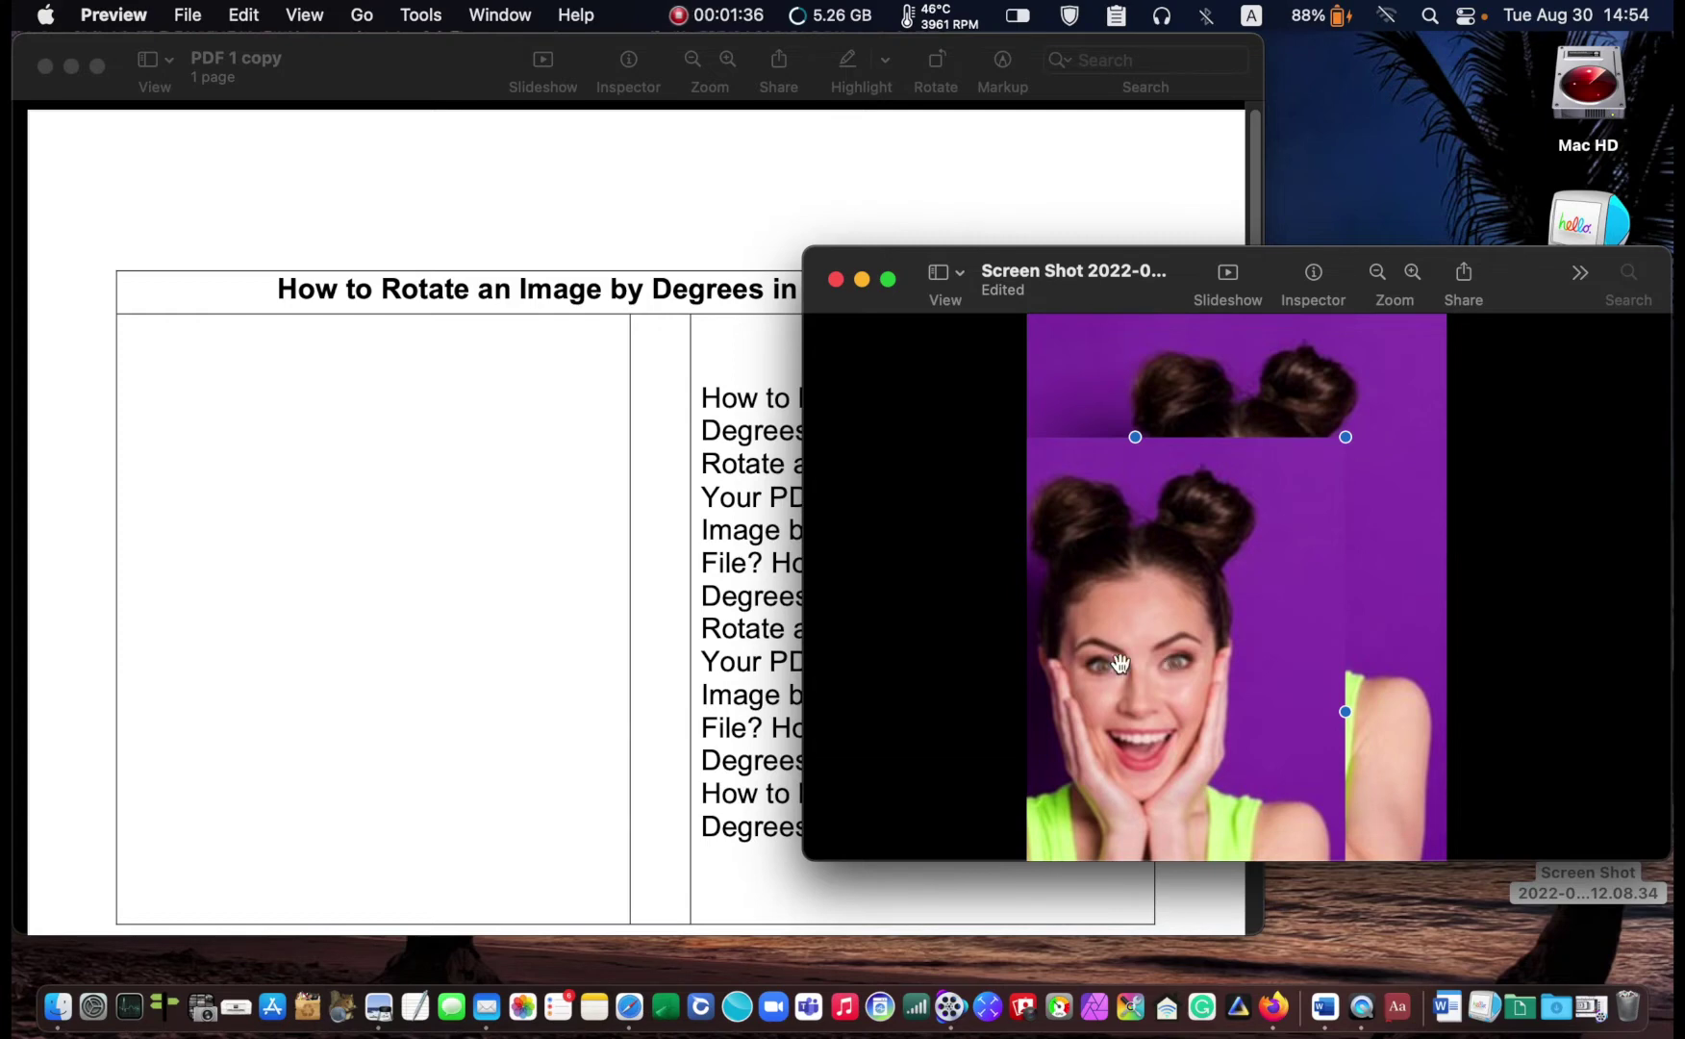
{"action": "left_click", "coordinate": [1125, 182]}
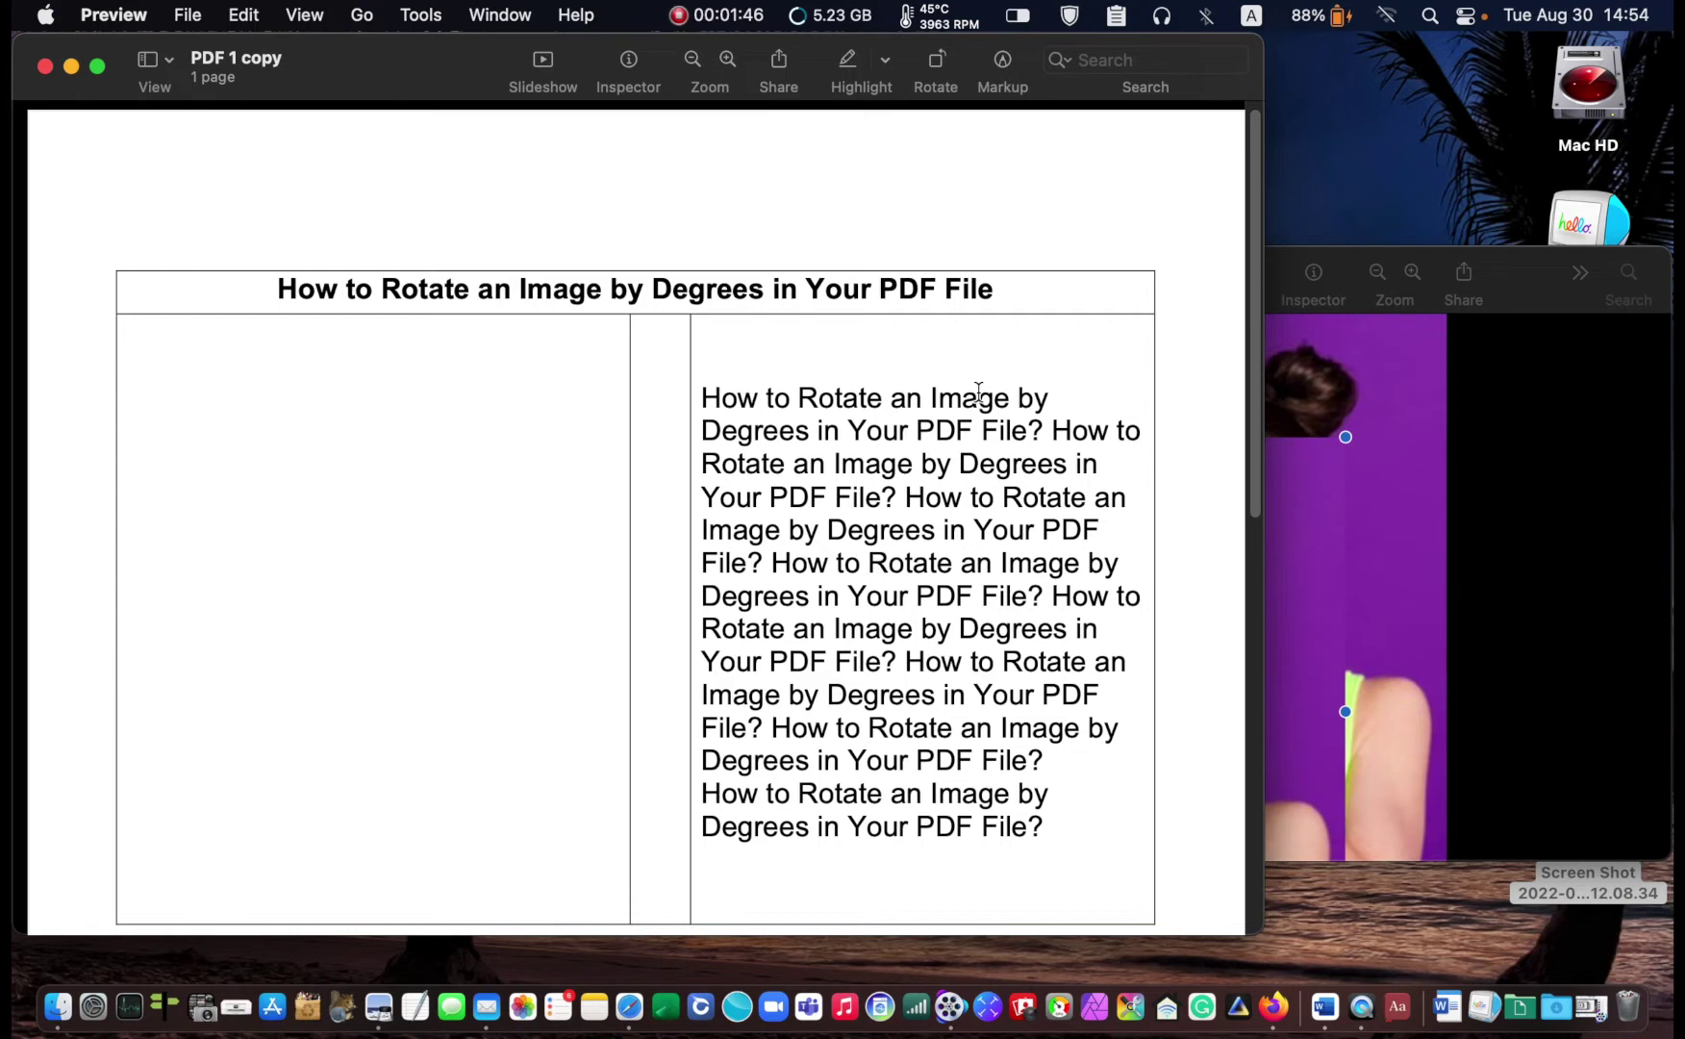
{"action": "key", "text": "super+v"}
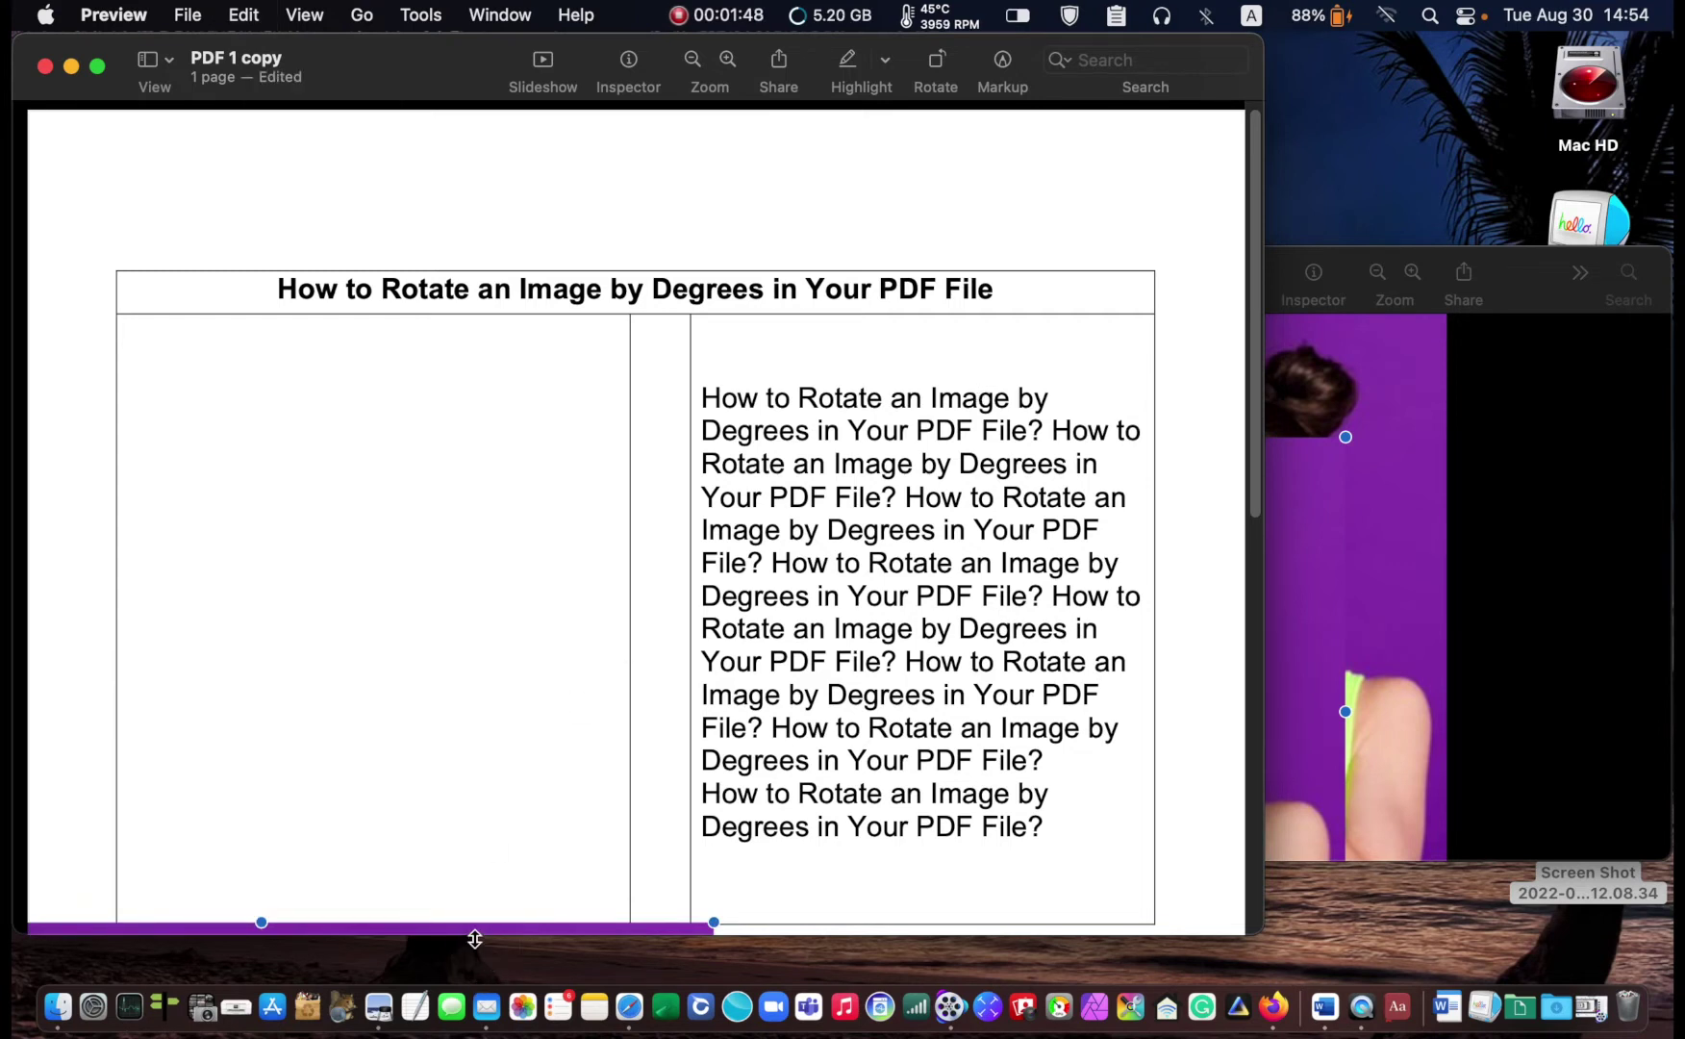
{"action": "left_click_drag", "start_coordinate": [474, 929], "coordinate": [821, 373]}
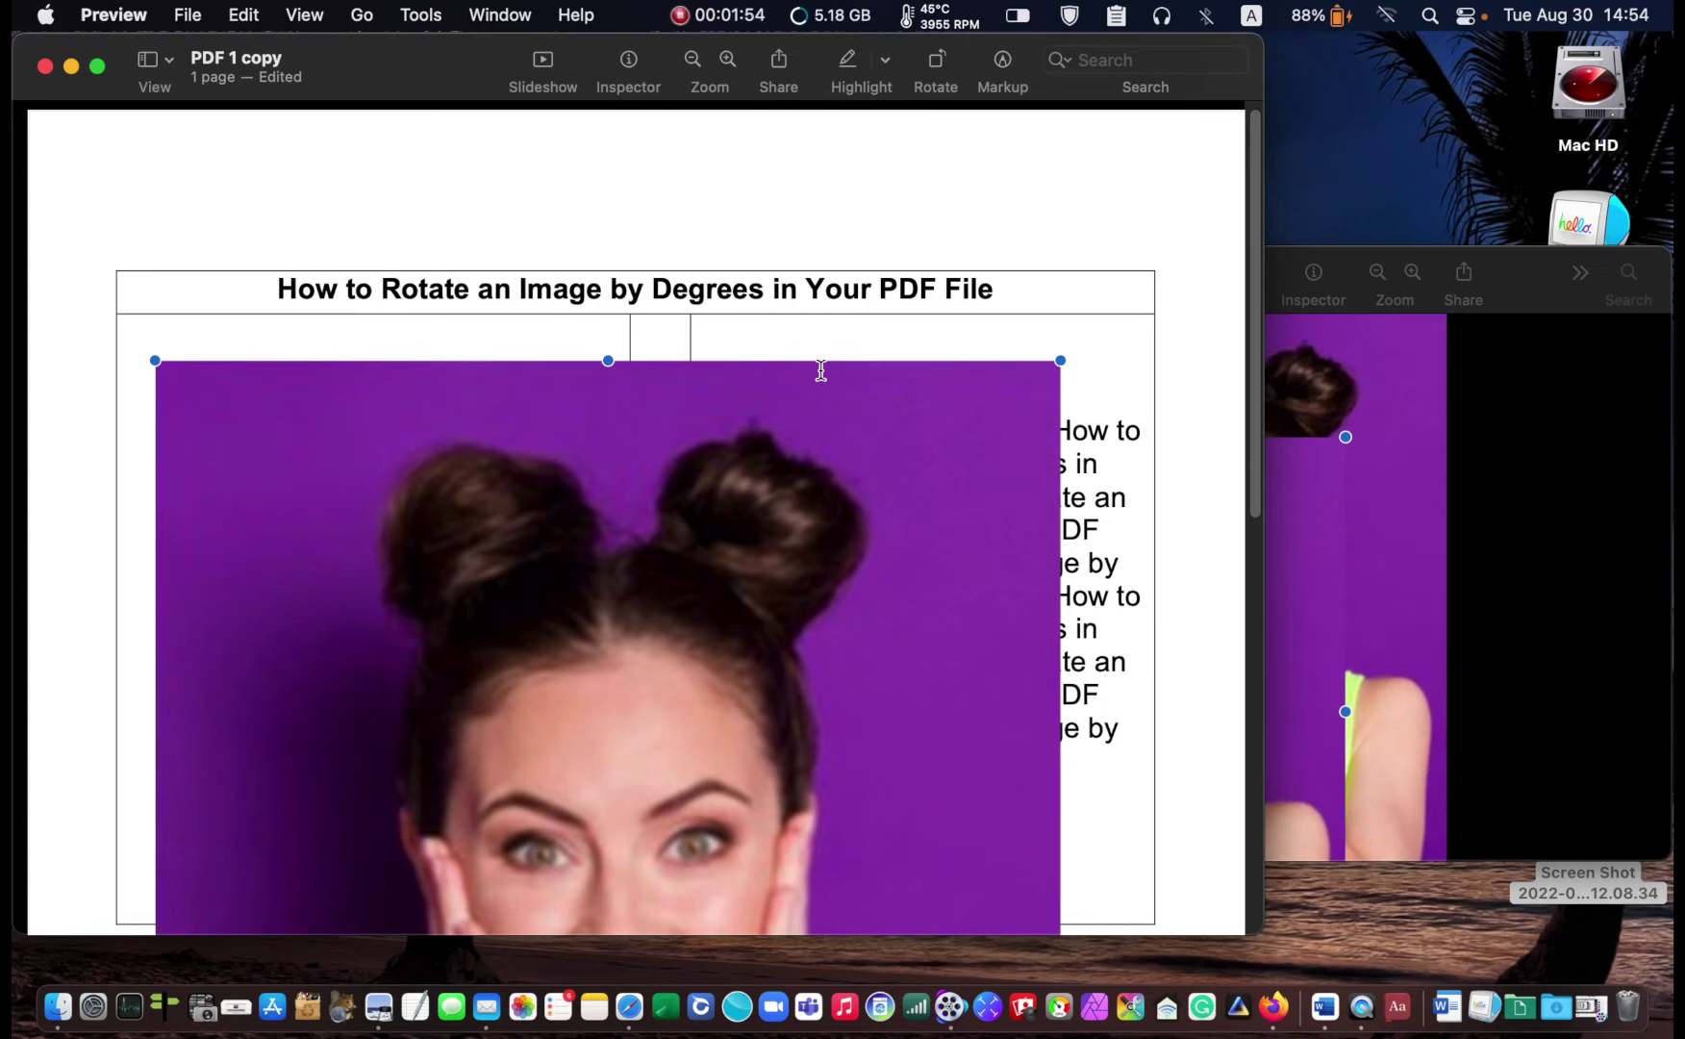
- Shrink the pasted portrait and position it in the middle of the table's empty left cell
{"action": "left_click_drag", "start_coordinate": [911, 479], "coordinate": [859, 292]}
{"action": "left_click_drag", "start_coordinate": [1006, 174], "coordinate": [556, 693]}
{"action": "left_click_drag", "start_coordinate": [402, 797], "coordinate": [494, 400]}
{"action": "left_click_drag", "start_coordinate": [682, 316], "coordinate": [513, 606]}
{"action": "left_click_drag", "start_coordinate": [380, 770], "coordinate": [443, 618]}
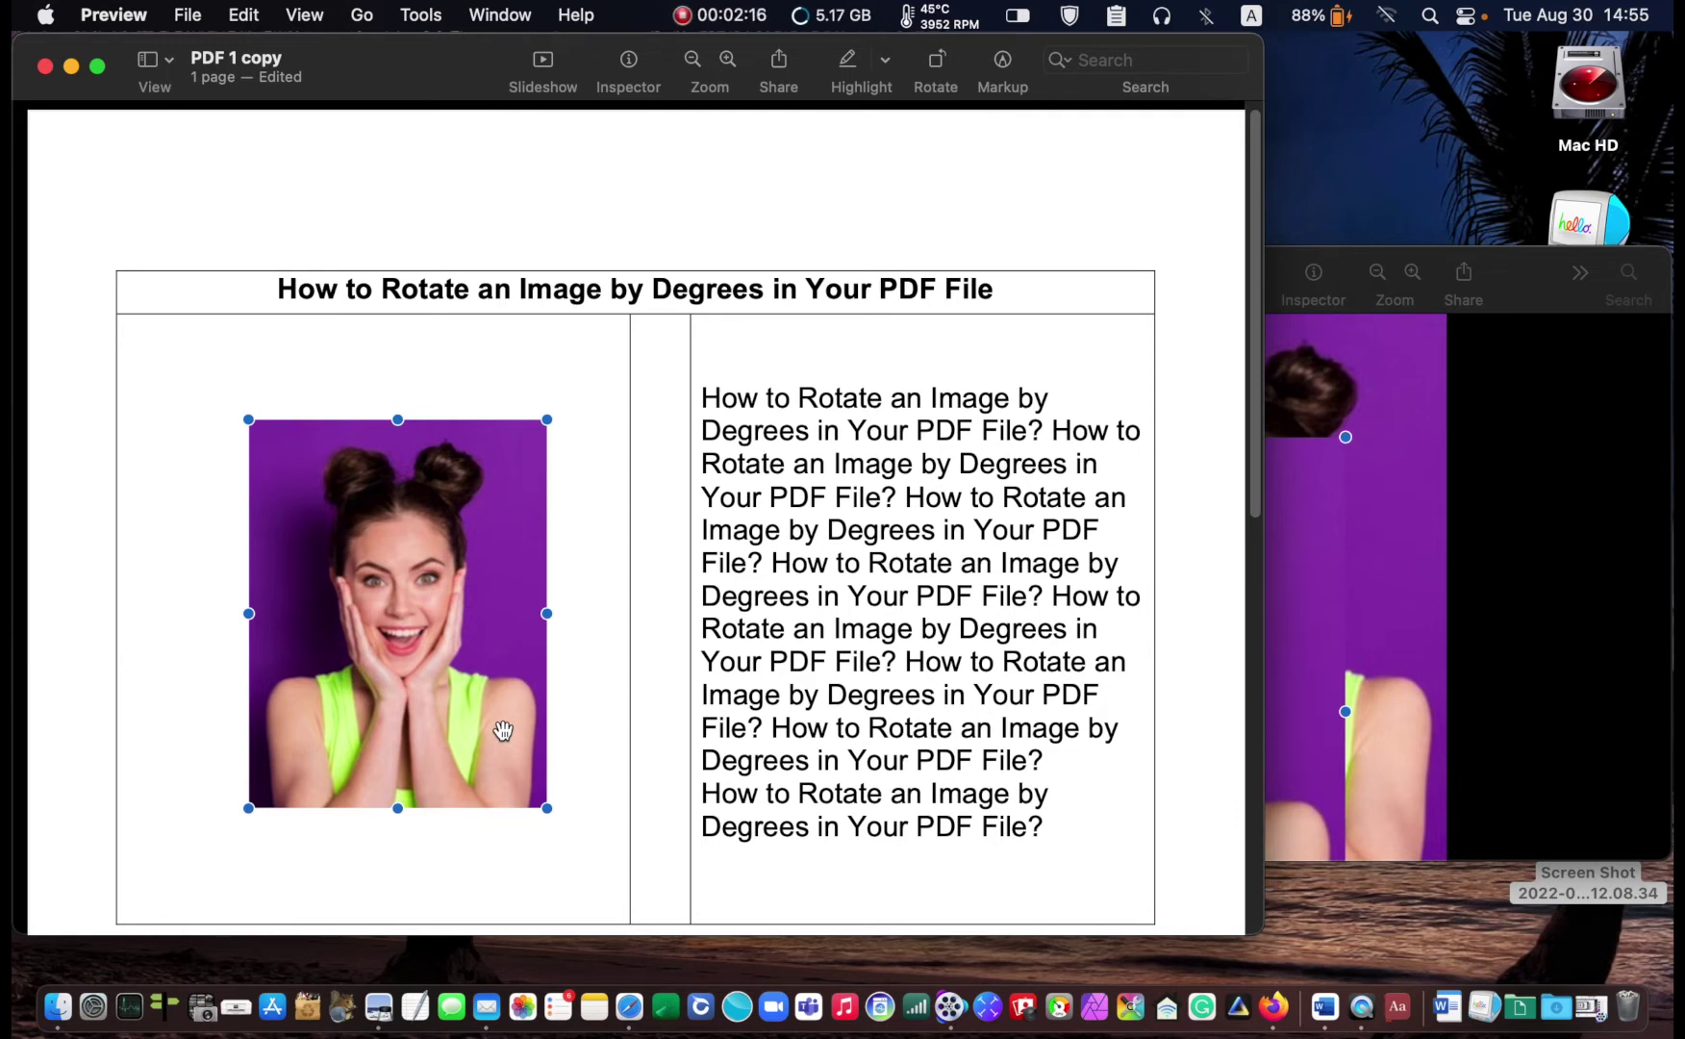
- Check the trackpad's two-finger Rotate setting in System Preferences, and close the preferences window
{"action": "left_click", "coordinate": [99, 1017]}
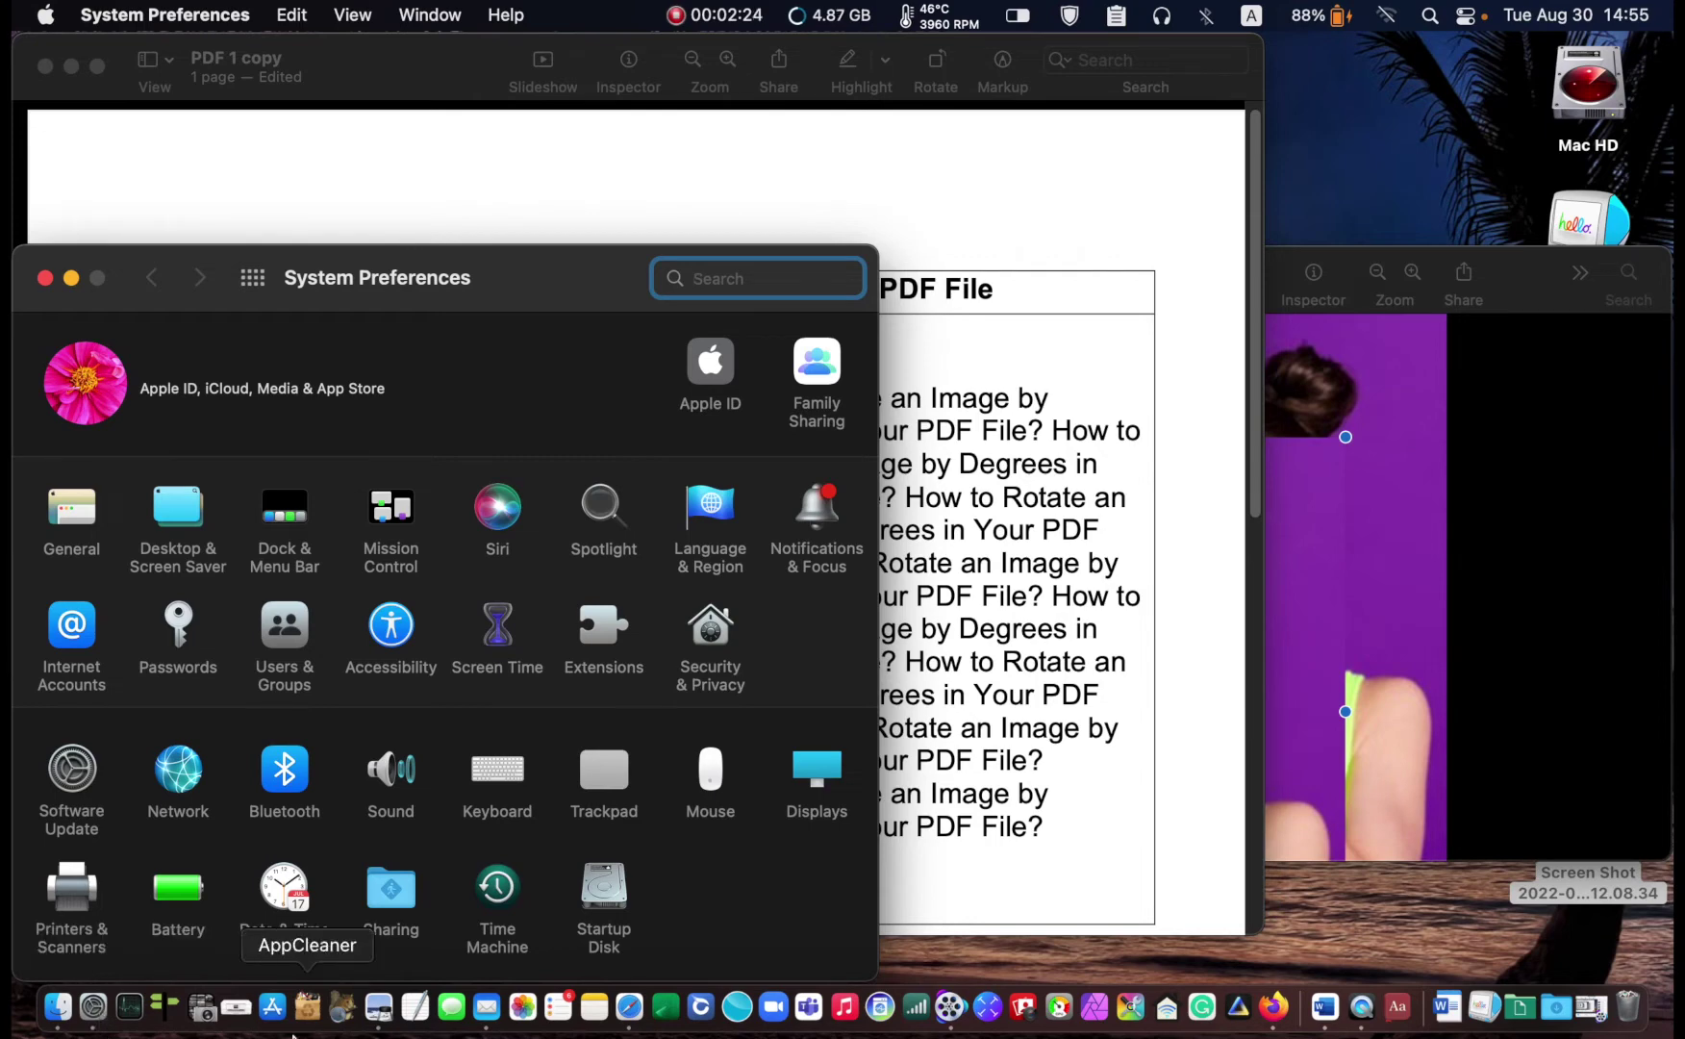
{"action": "left_click", "coordinate": [606, 789]}
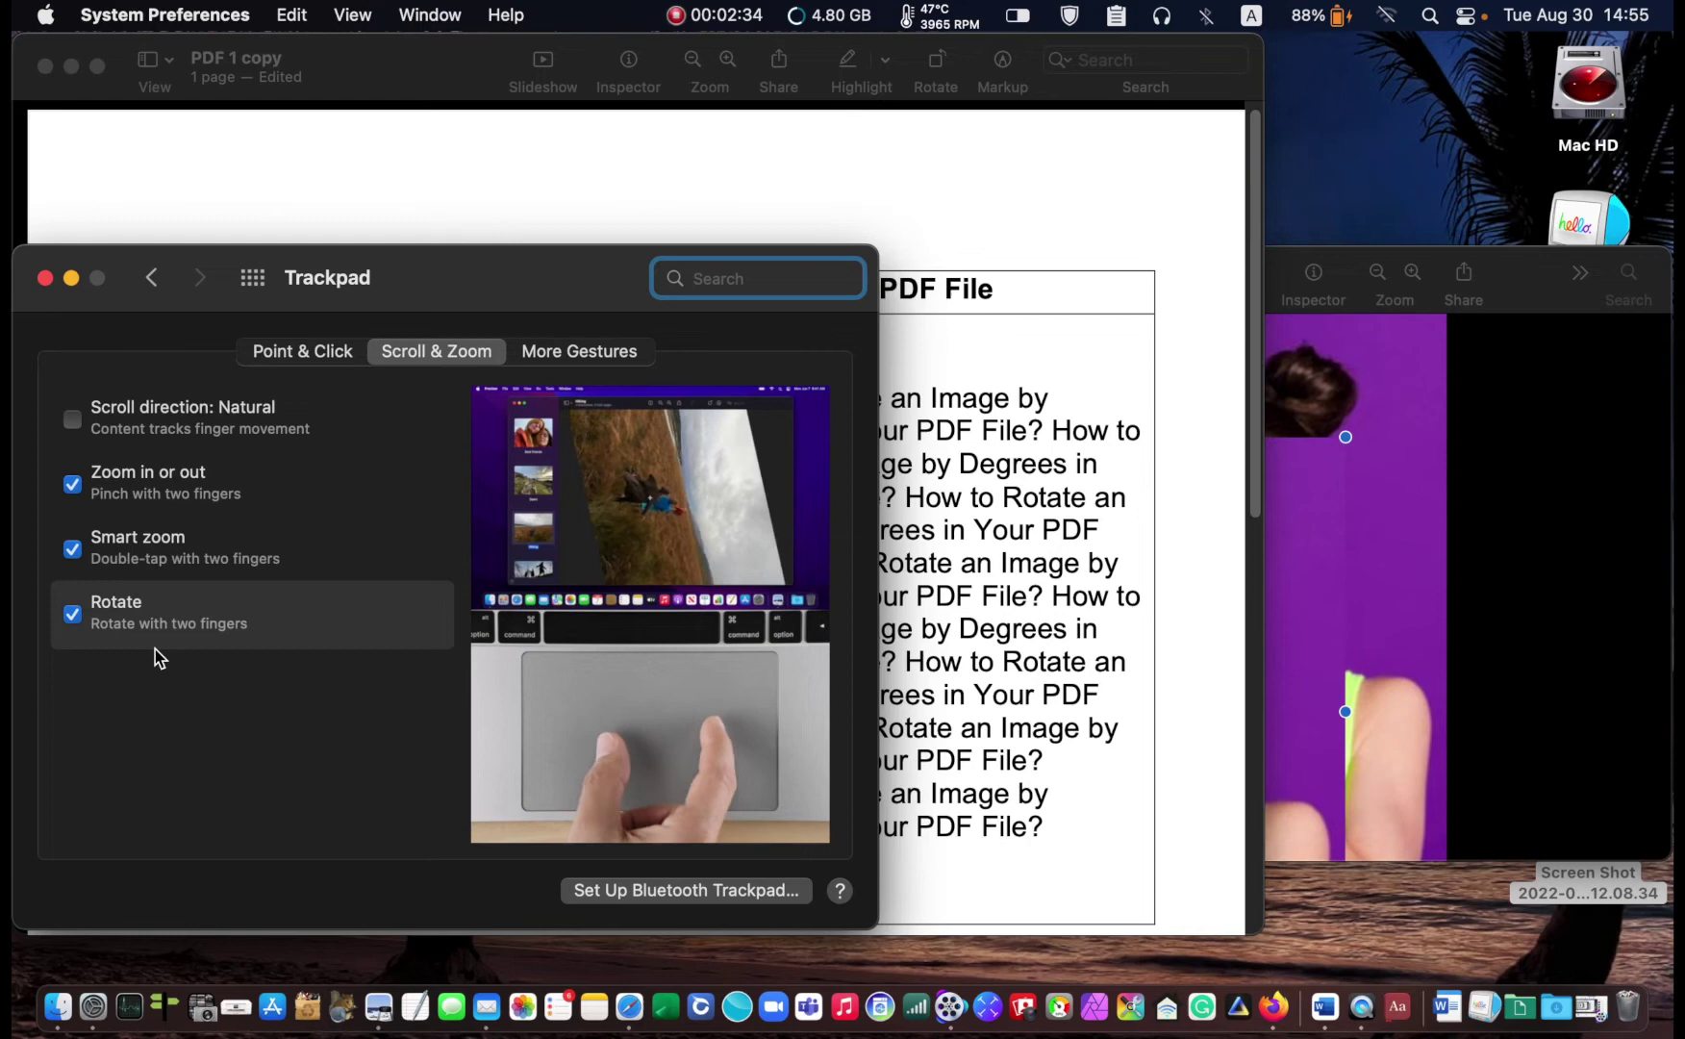
{"action": "left_click", "coordinate": [44, 278]}
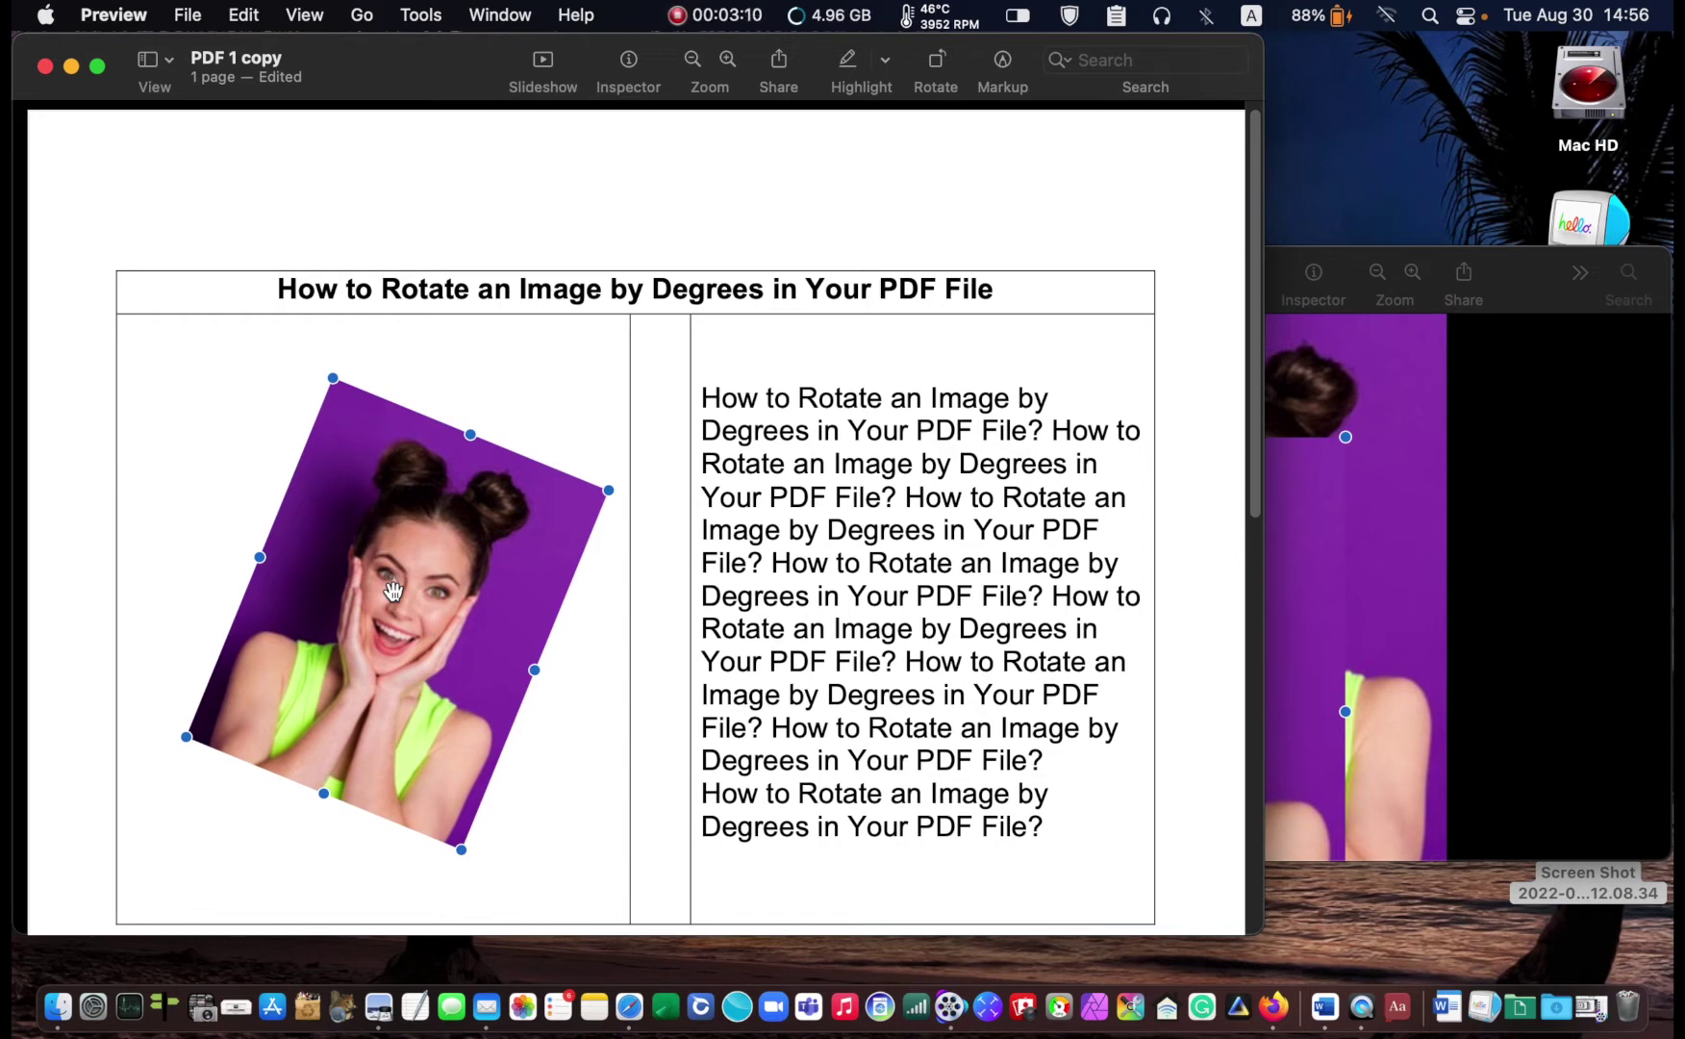
- Save the PDF with the portrait rotated clockwise in the left cell
{"action": "left_click", "coordinate": [190, 16]}
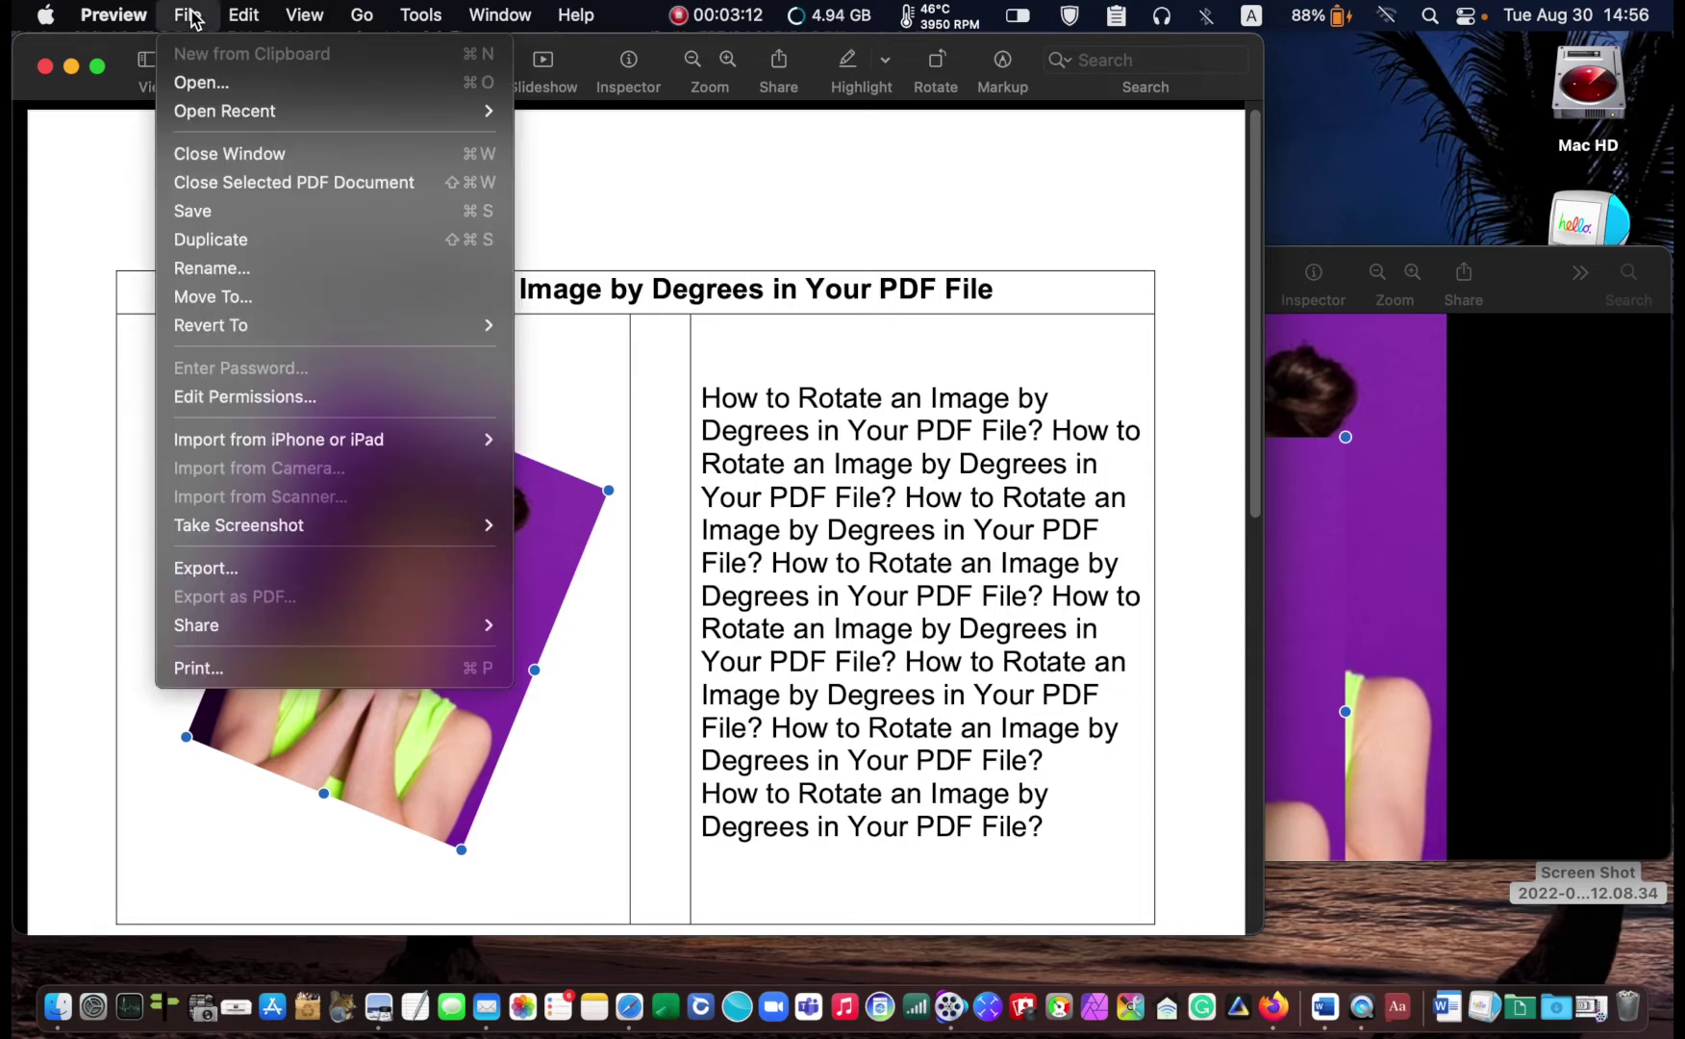
{"action": "left_click", "coordinate": [190, 213]}
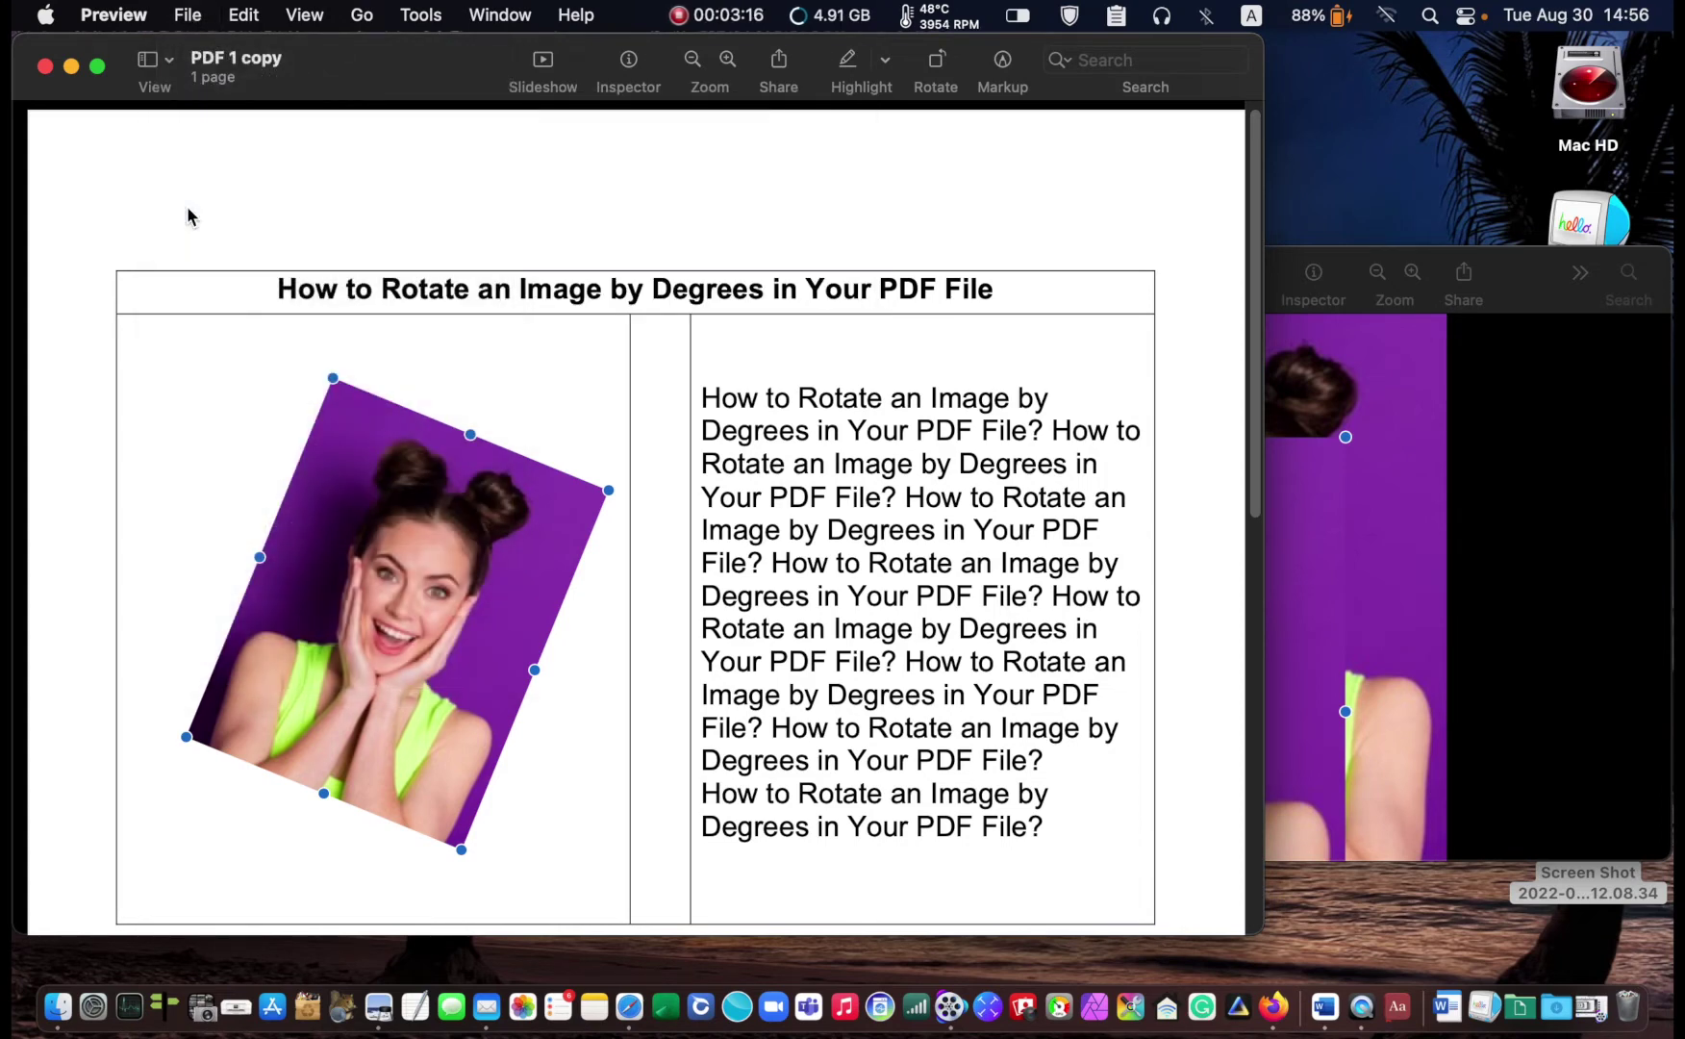
- Undo the pasted copy in the screenshot file and close its window, and deselect the portrait in the PDF
{"action": "left_click", "coordinate": [1516, 539]}
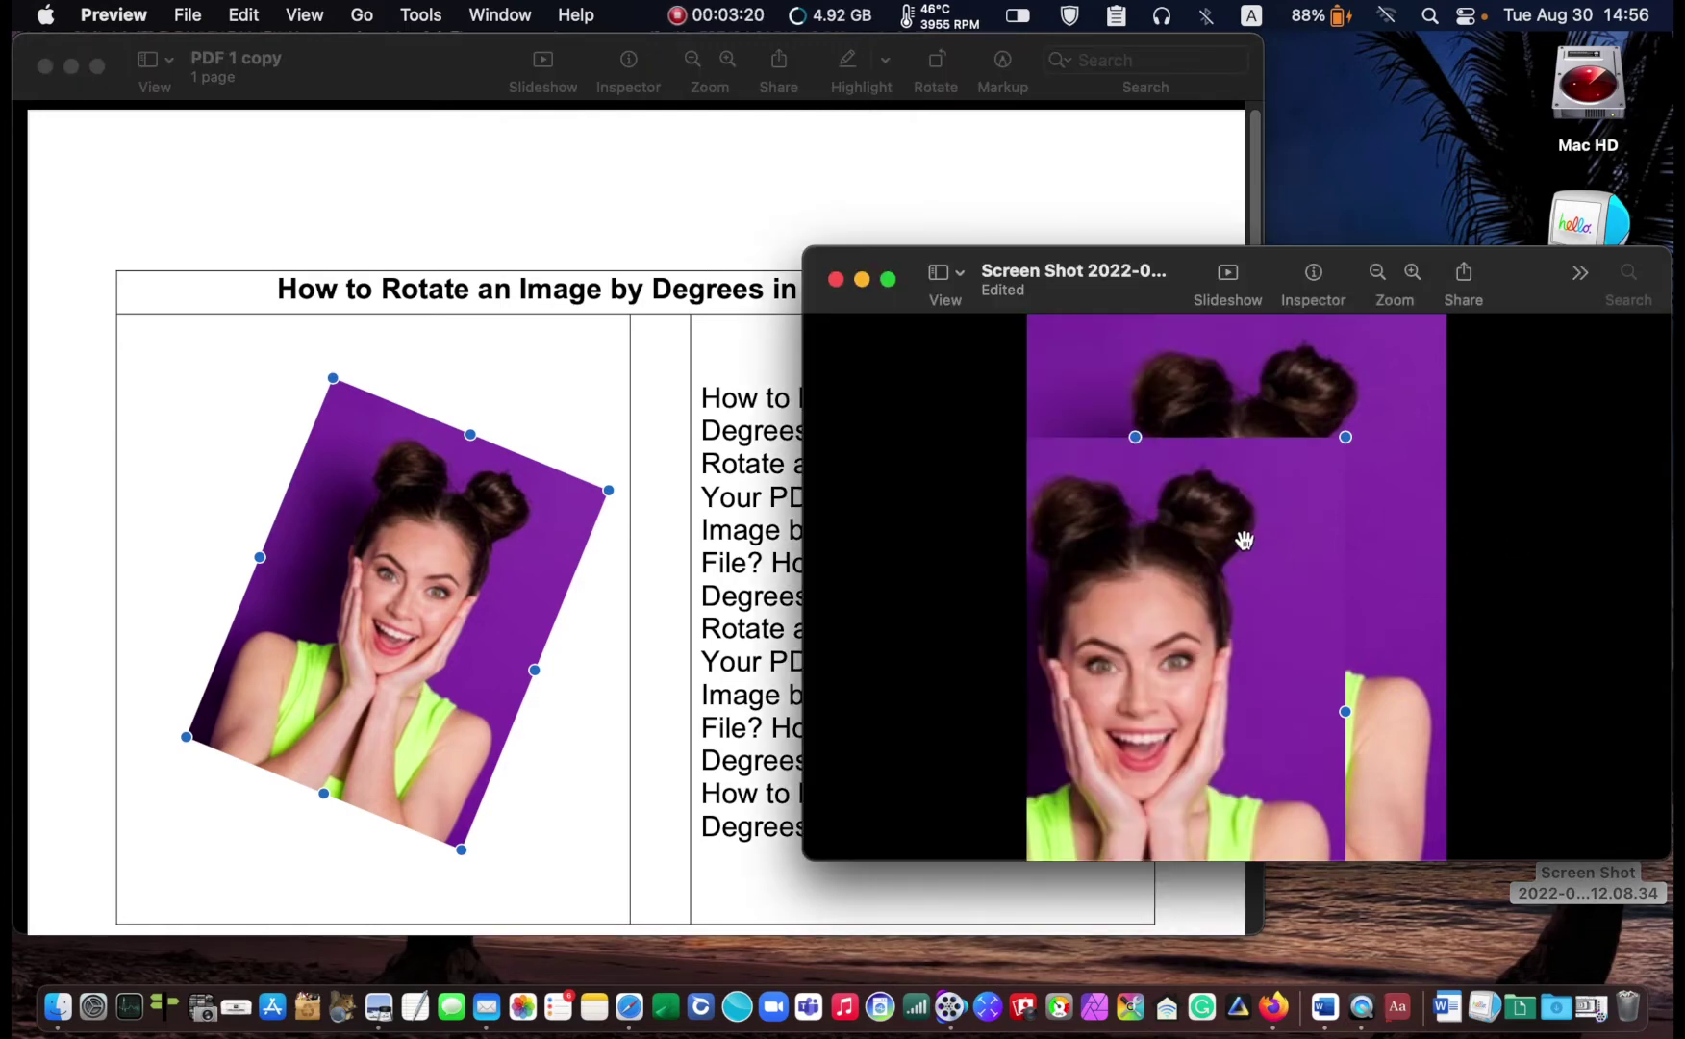
{"action": "key", "text": "super+z"}
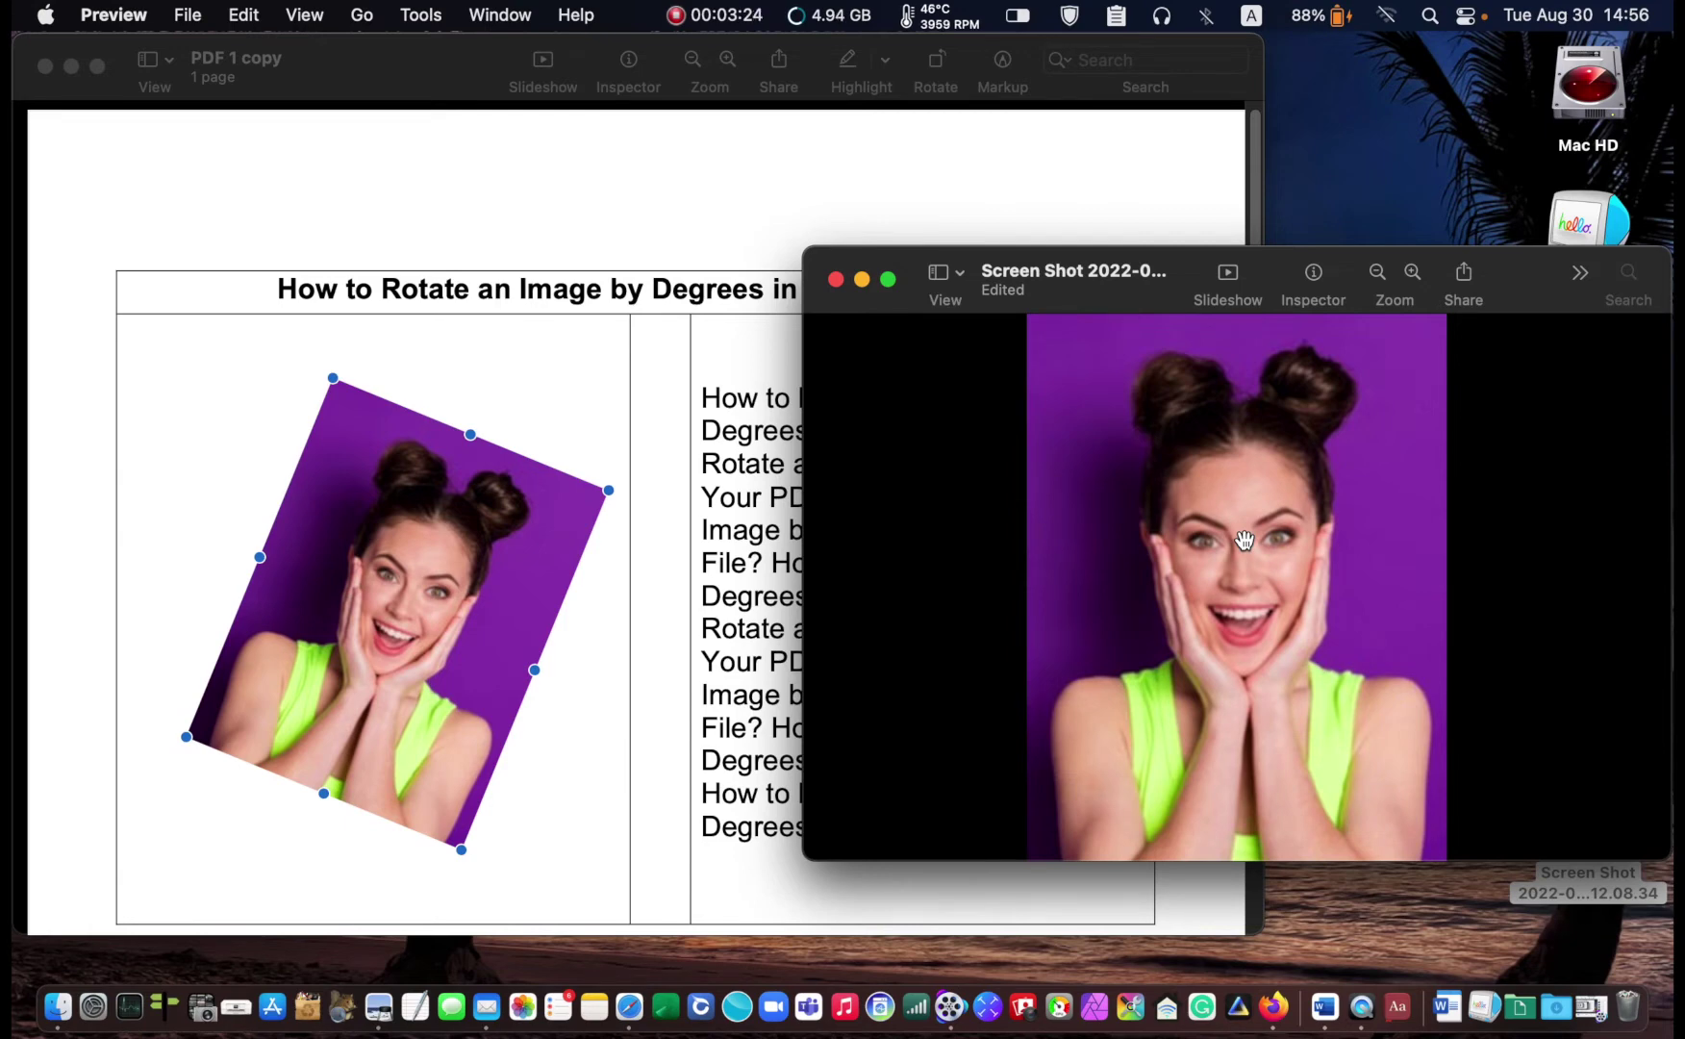
{"action": "left_click", "coordinate": [835, 278]}
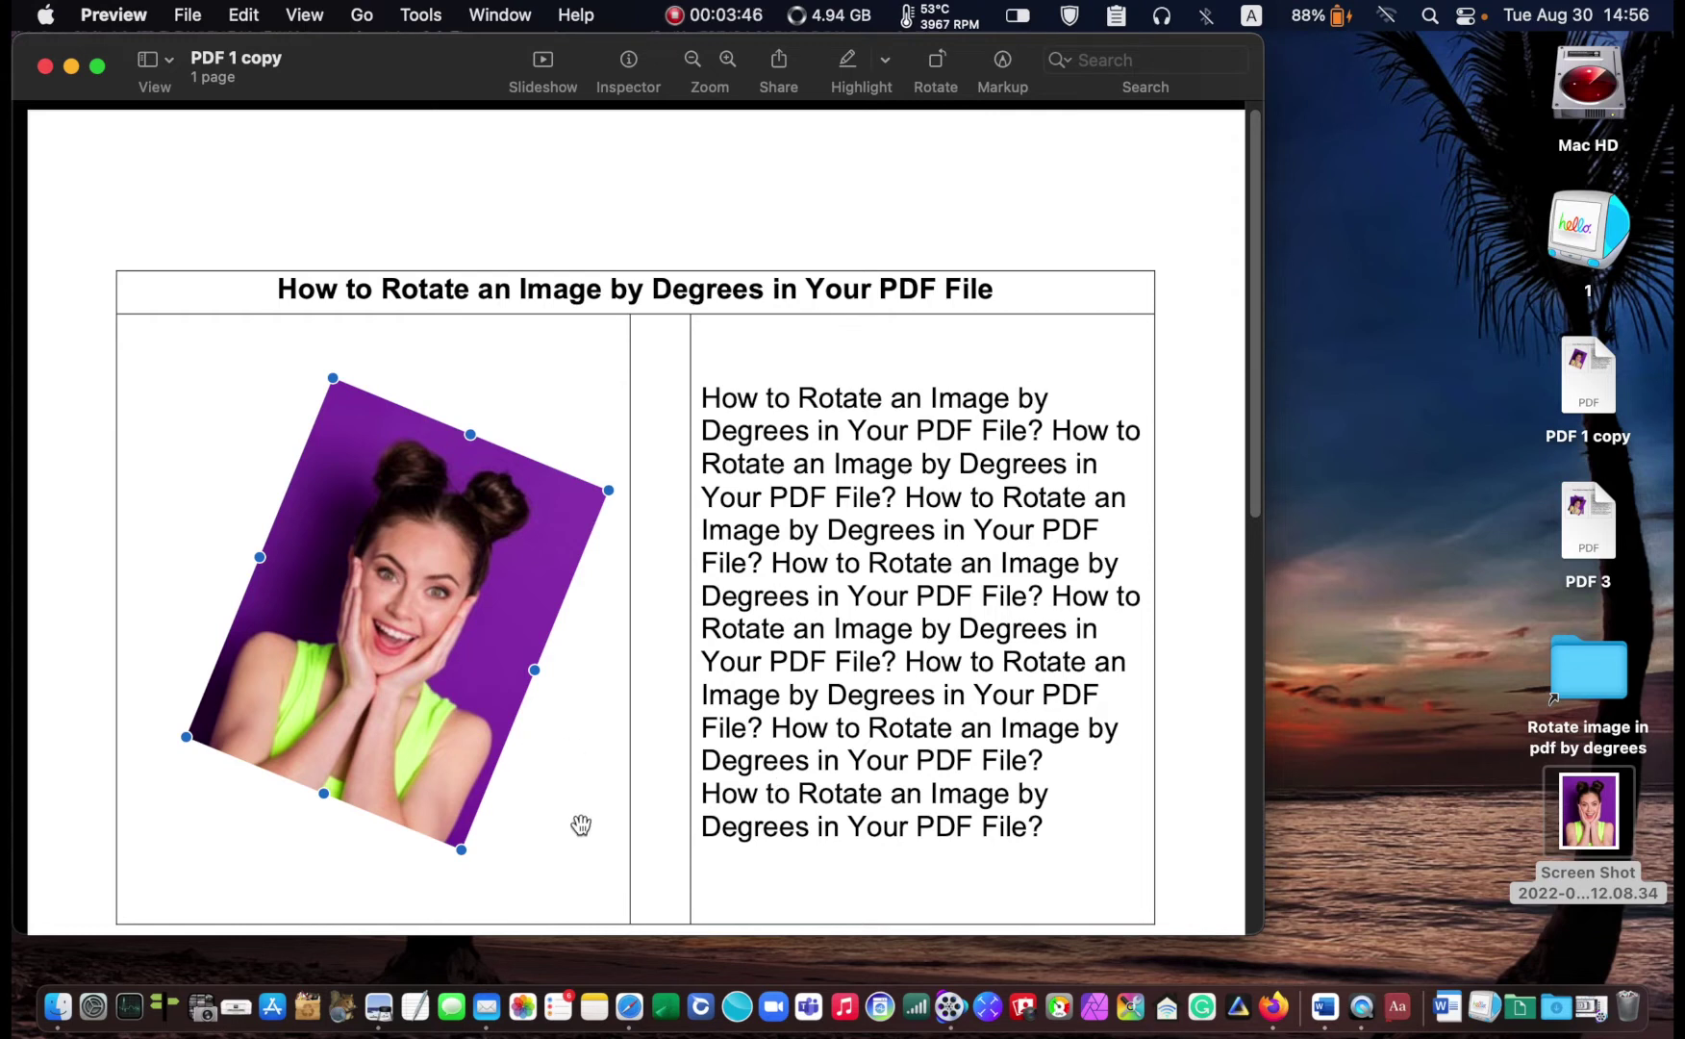
{"action": "left_click", "coordinate": [592, 778]}
{"action": "left_click", "coordinate": [348, 213]}
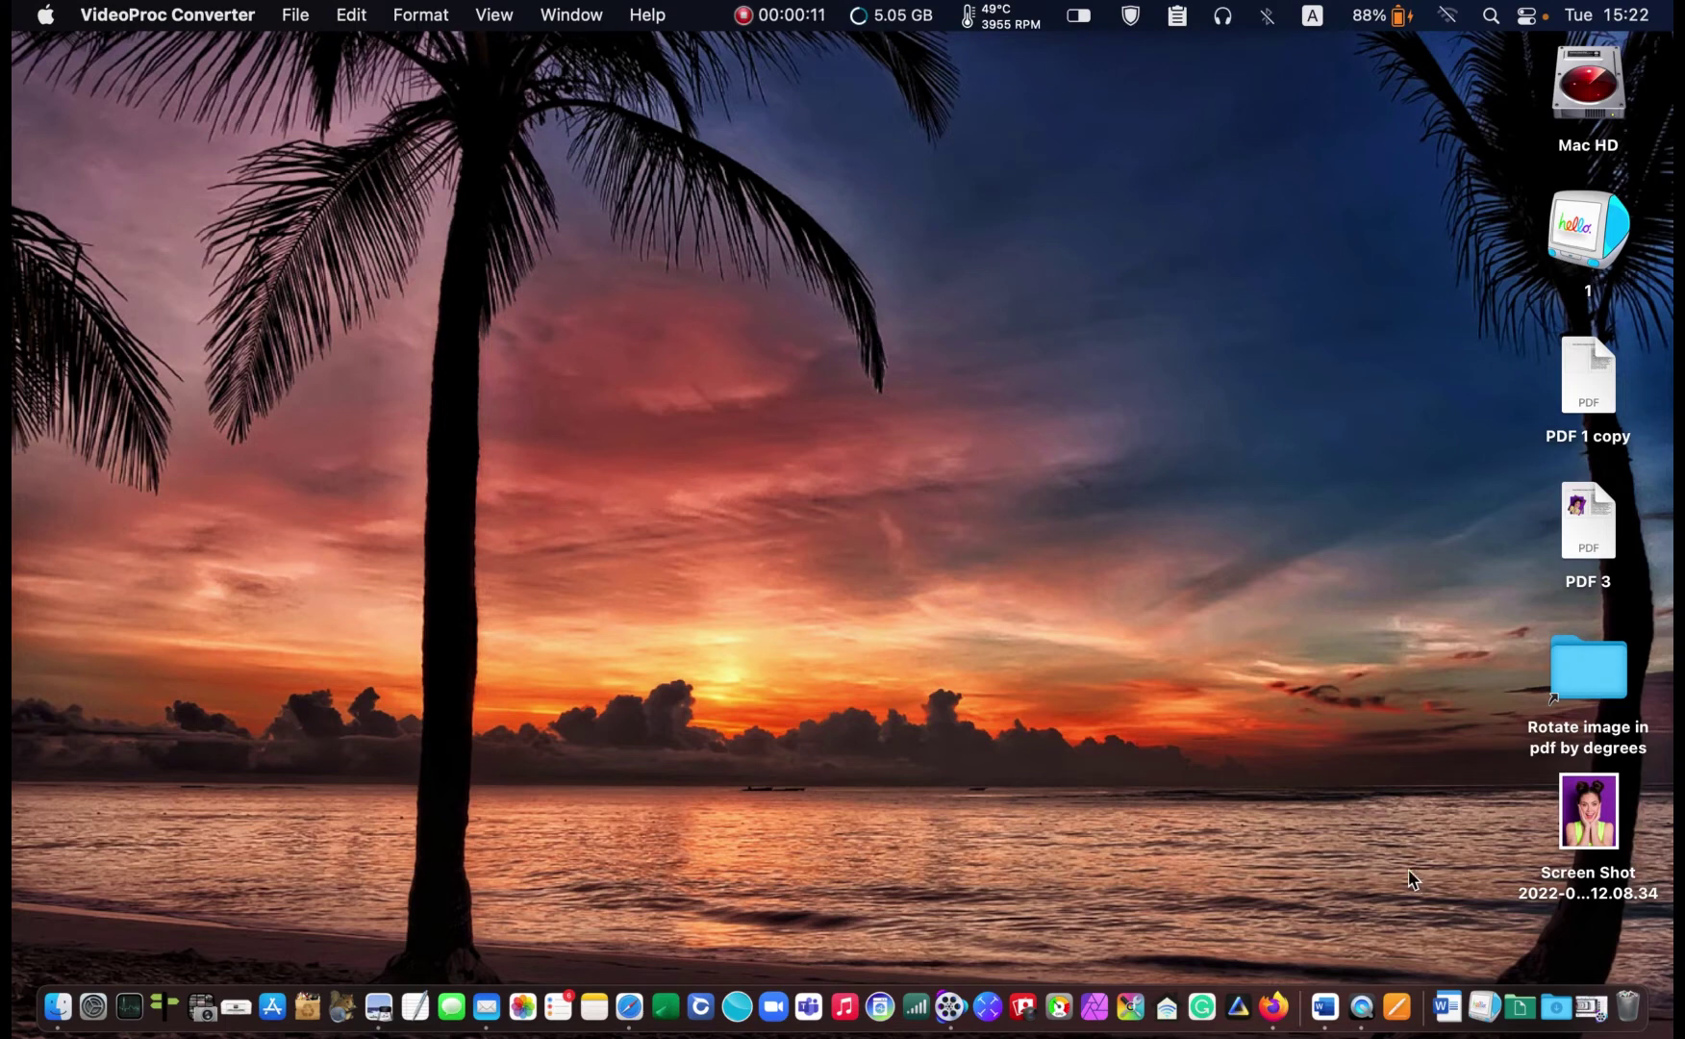
- Open Pages and create a document from the Blank template, moving its window clear of the desktop icons
{"action": "left_click", "coordinate": [1489, 15]}
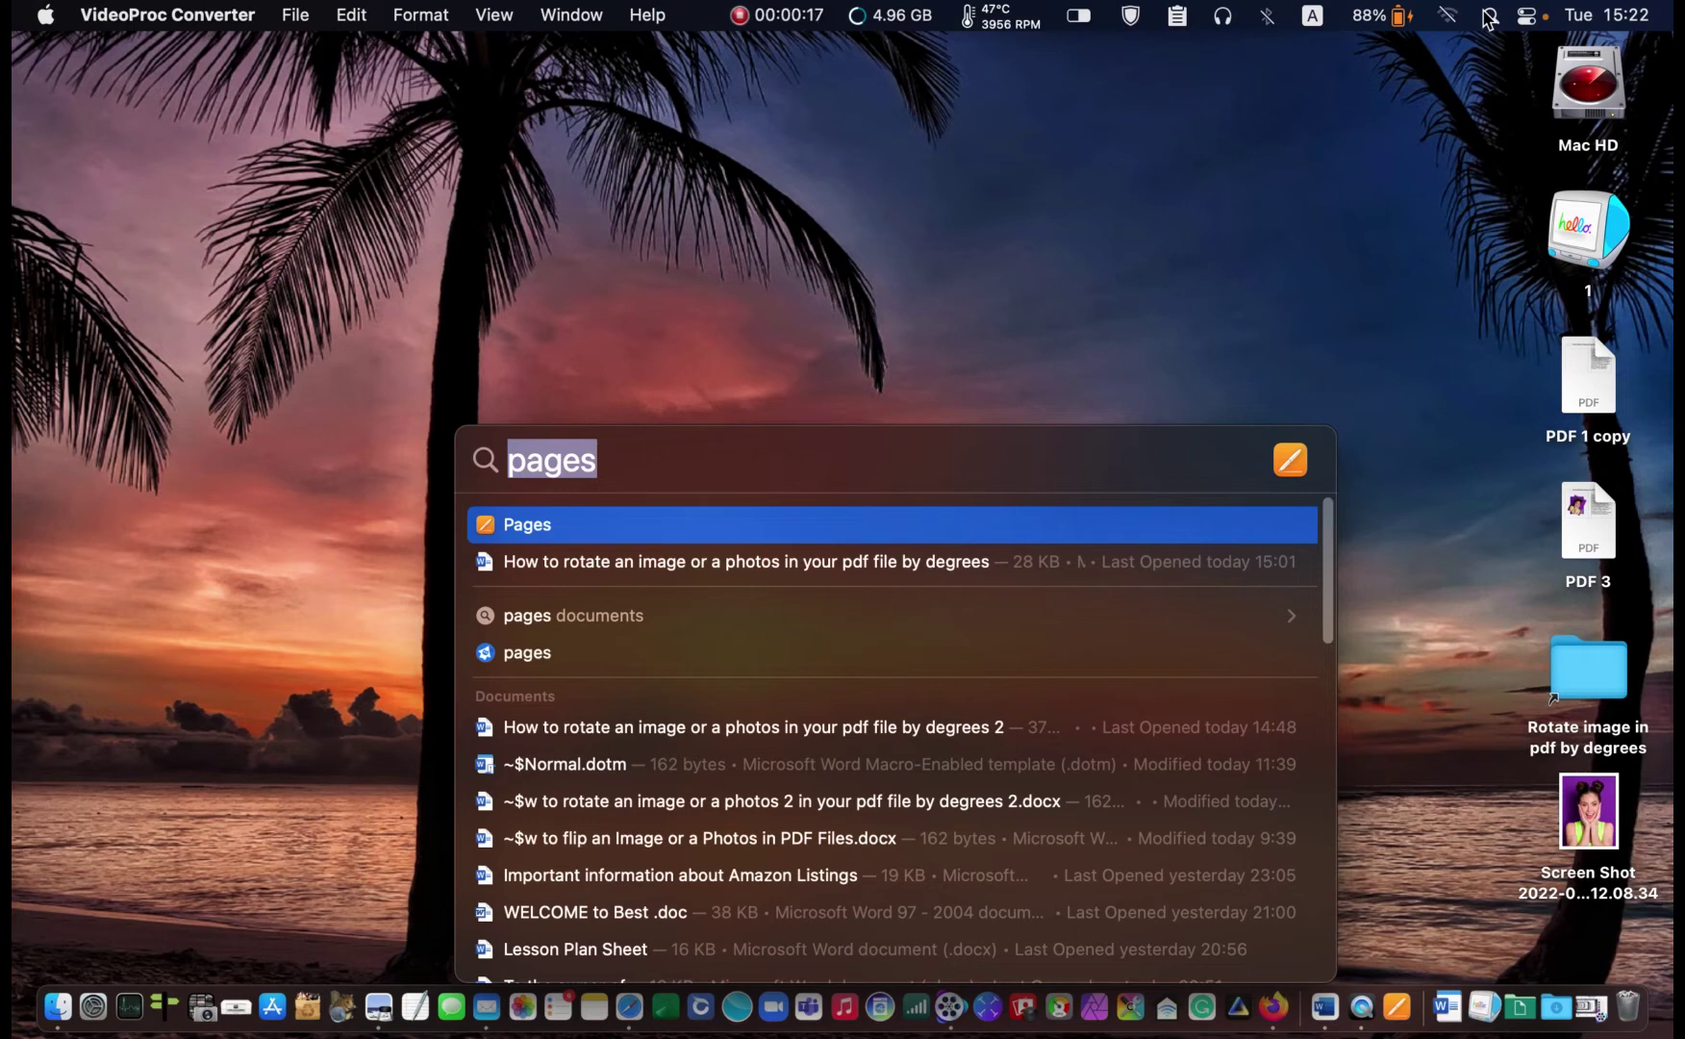
{"action": "key", "text": "Return"}
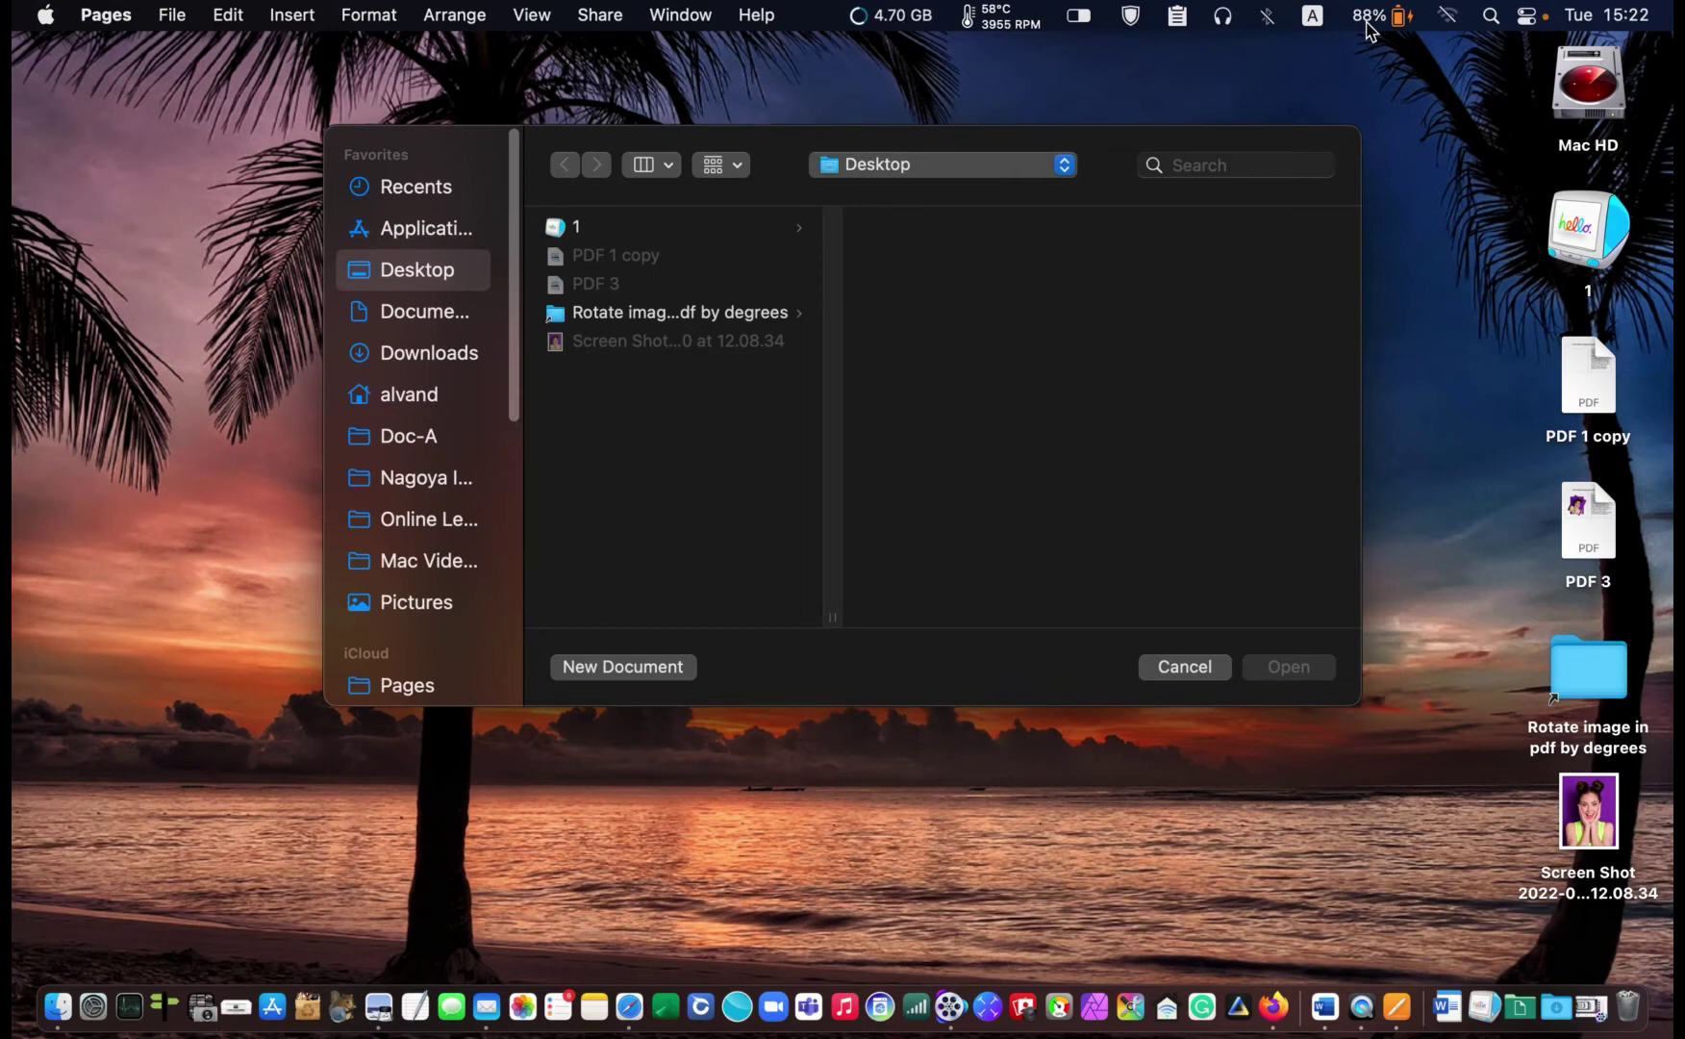
{"action": "left_click", "coordinate": [644, 668]}
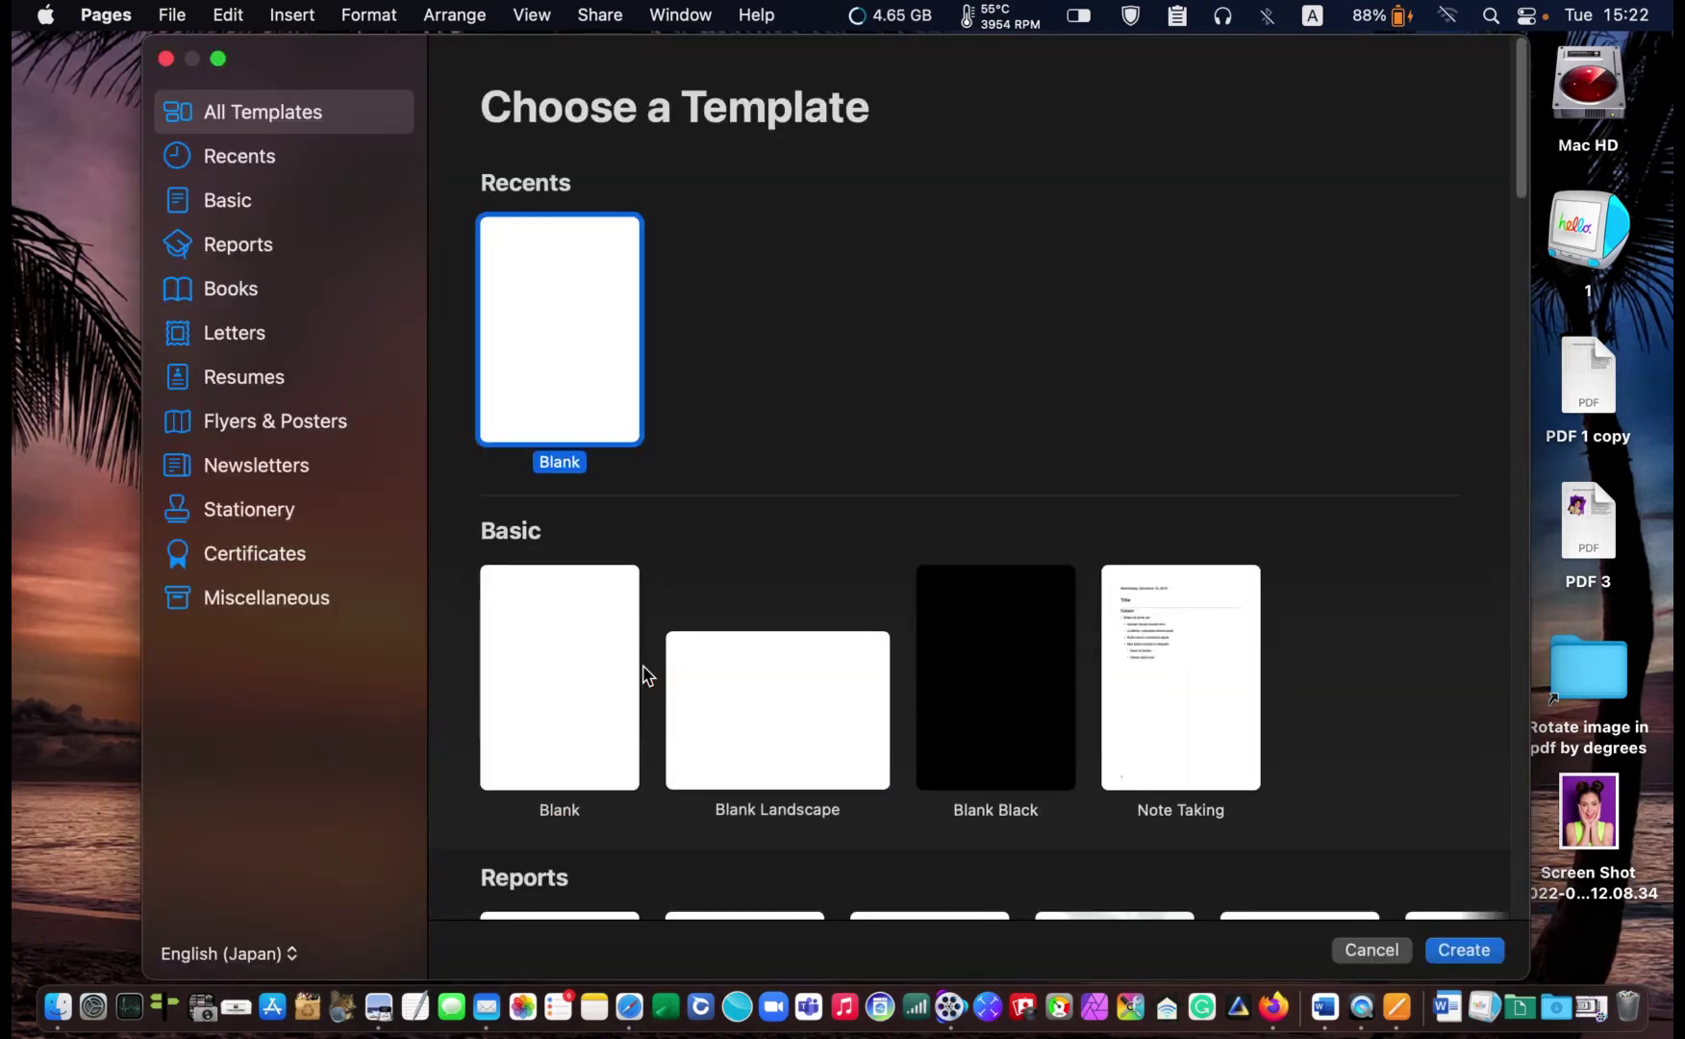
{"action": "double_click", "coordinate": [569, 315]}
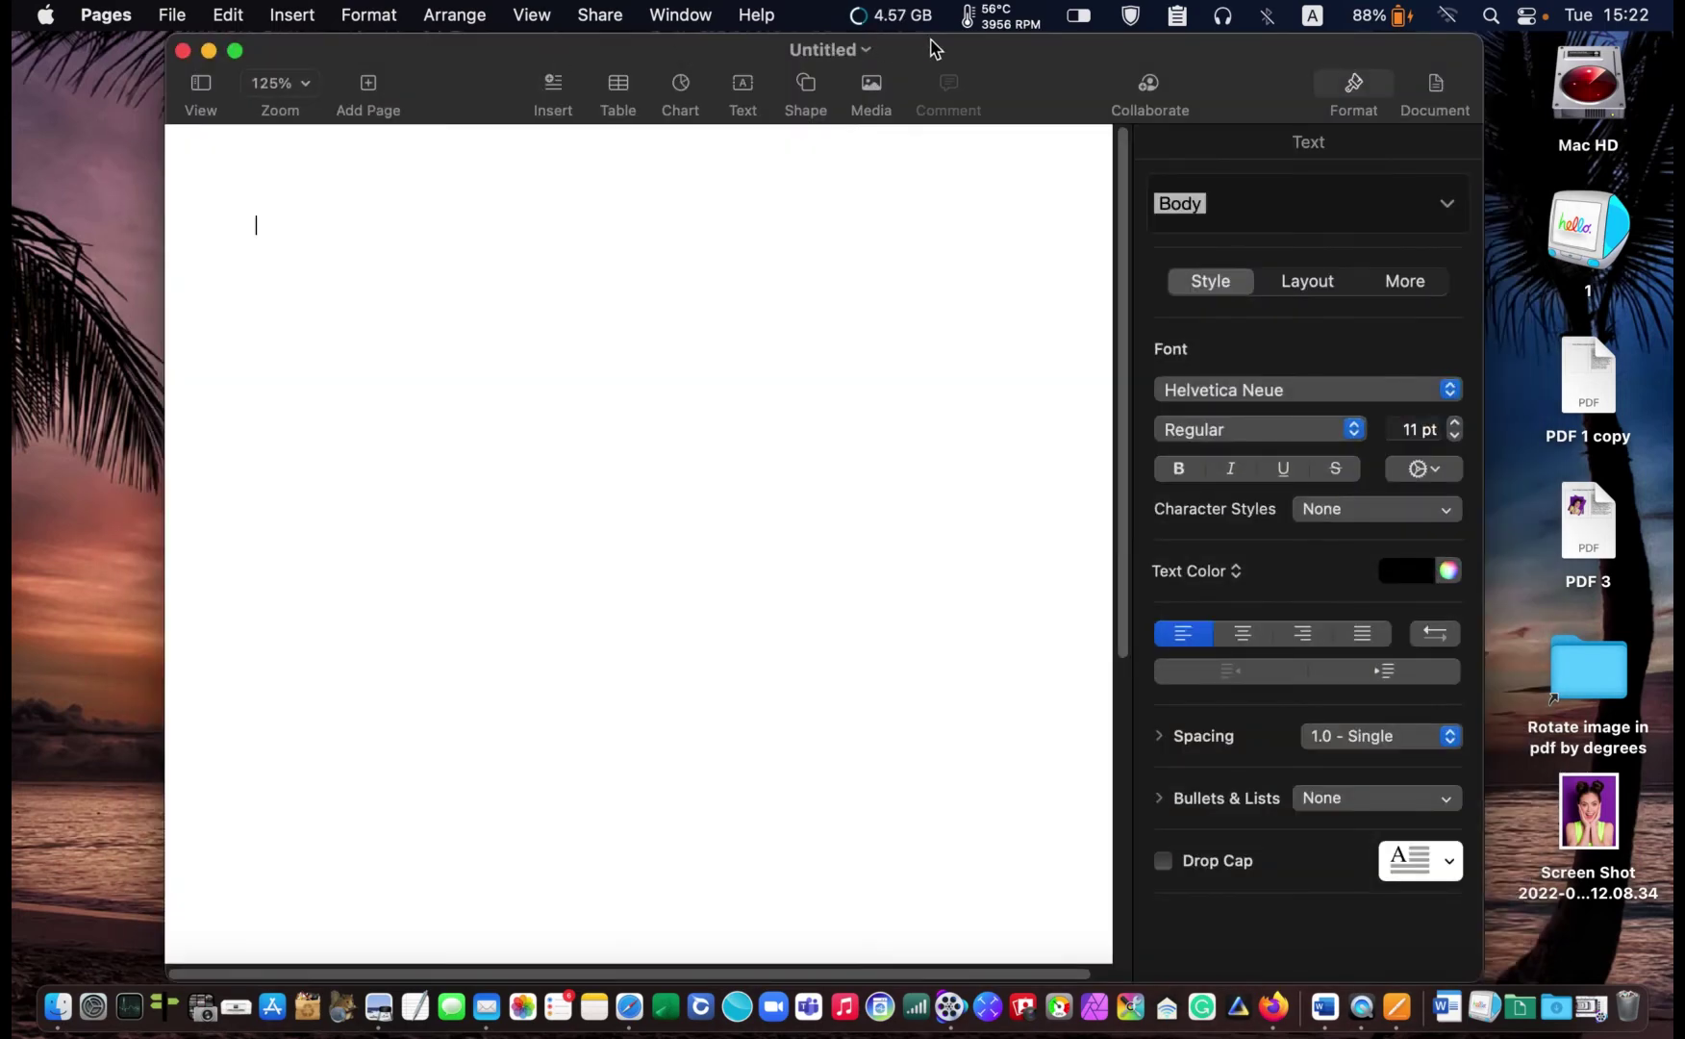
{"action": "left_click_drag", "start_coordinate": [933, 45], "coordinate": [779, 20]}
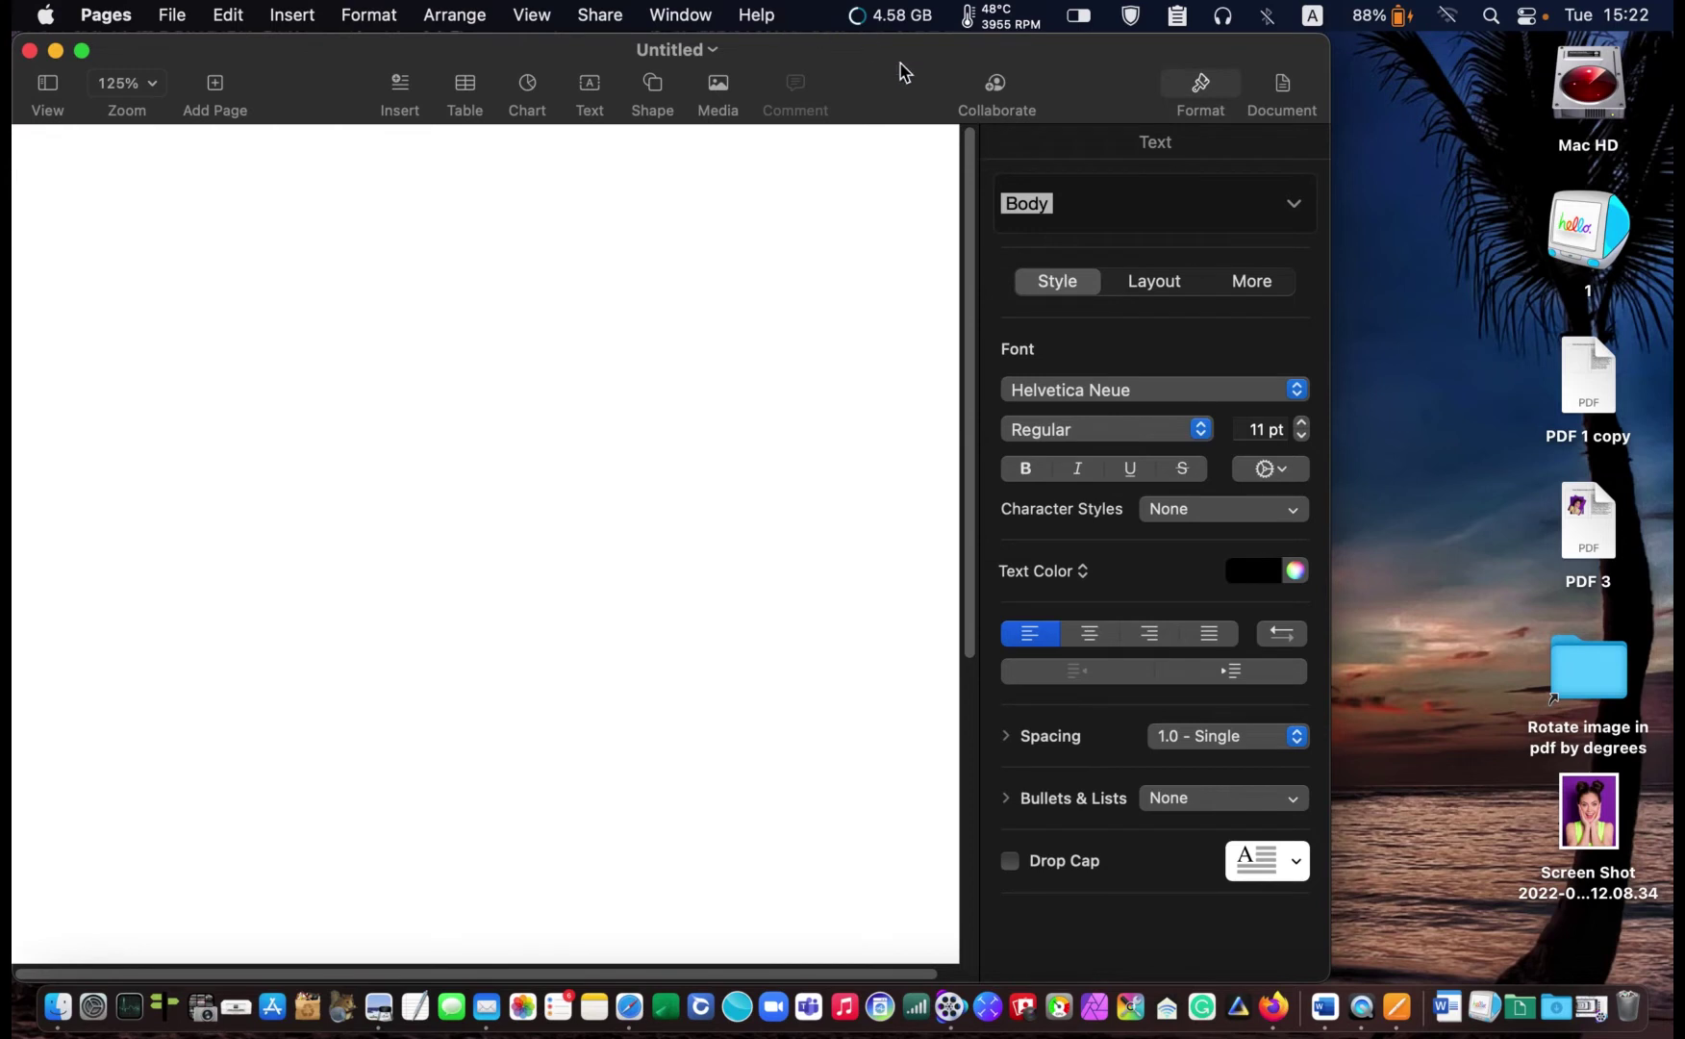
- Insert the portrait screenshot from the desktop into the blank page, and make it smaller and reposition it
{"action": "left_click_drag", "start_coordinate": [1585, 822], "coordinate": [648, 502]}
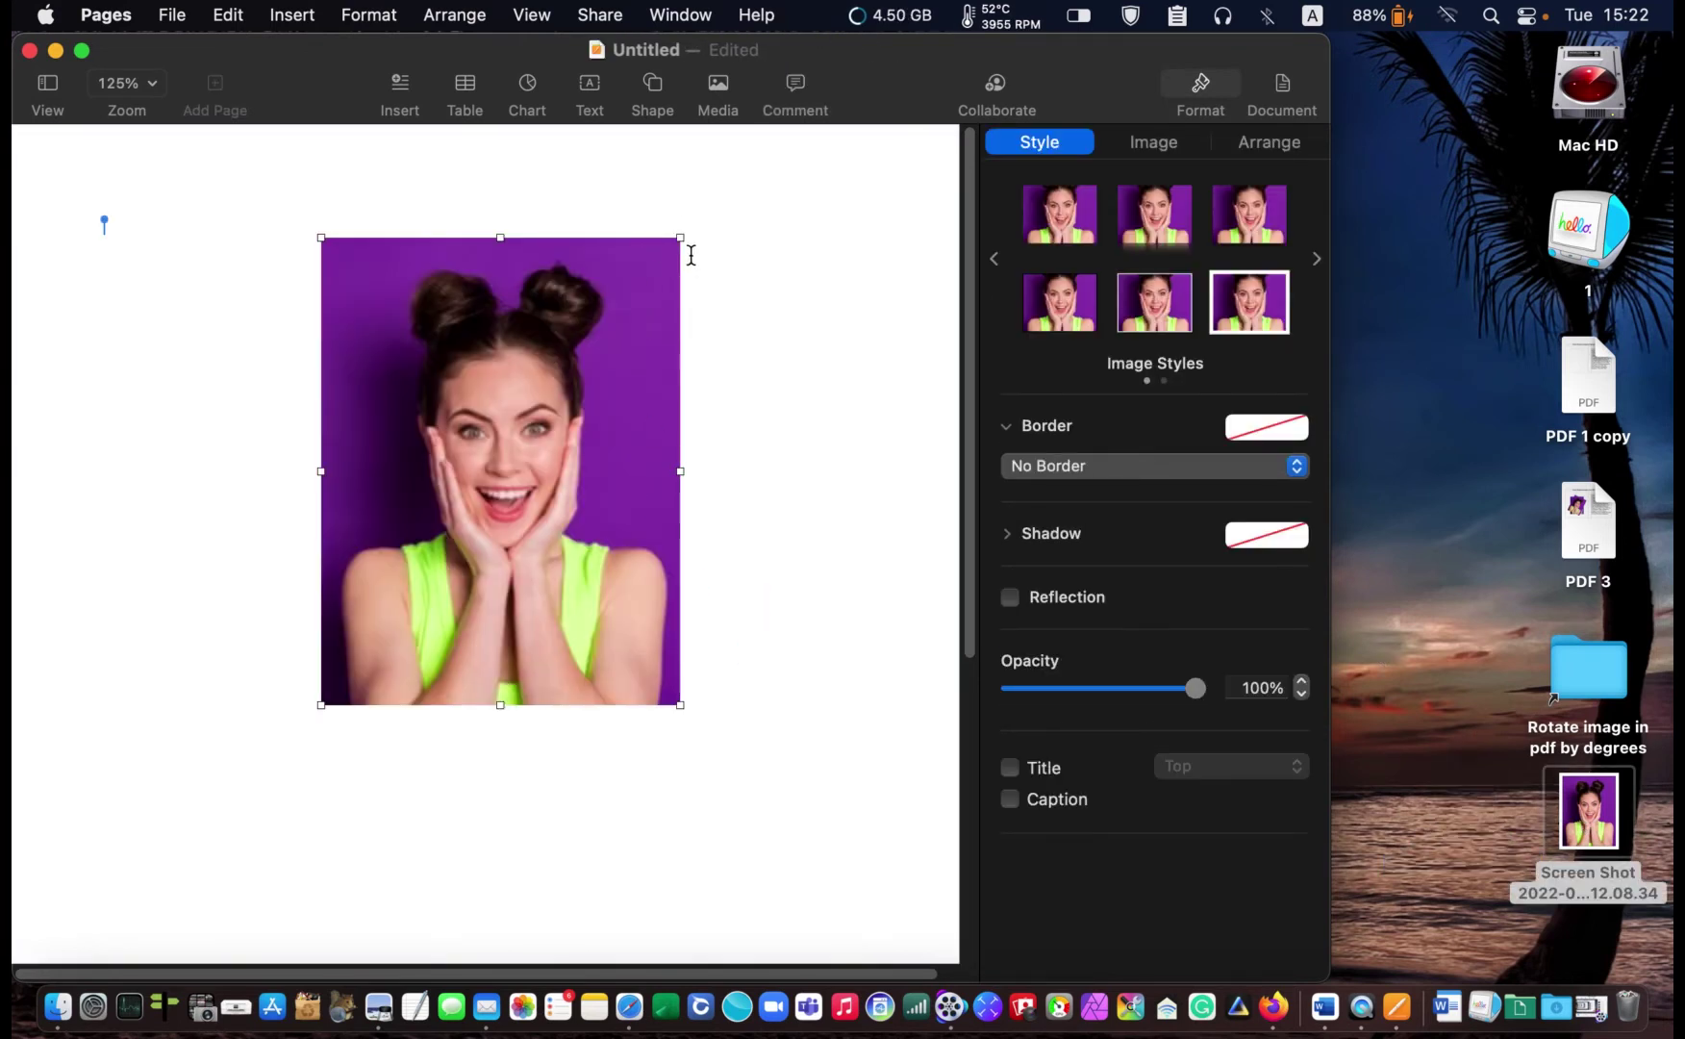
{"action": "left_click_drag", "start_coordinate": [678, 240], "coordinate": [571, 379]}
{"action": "left_click_drag", "start_coordinate": [481, 537], "coordinate": [501, 547]}
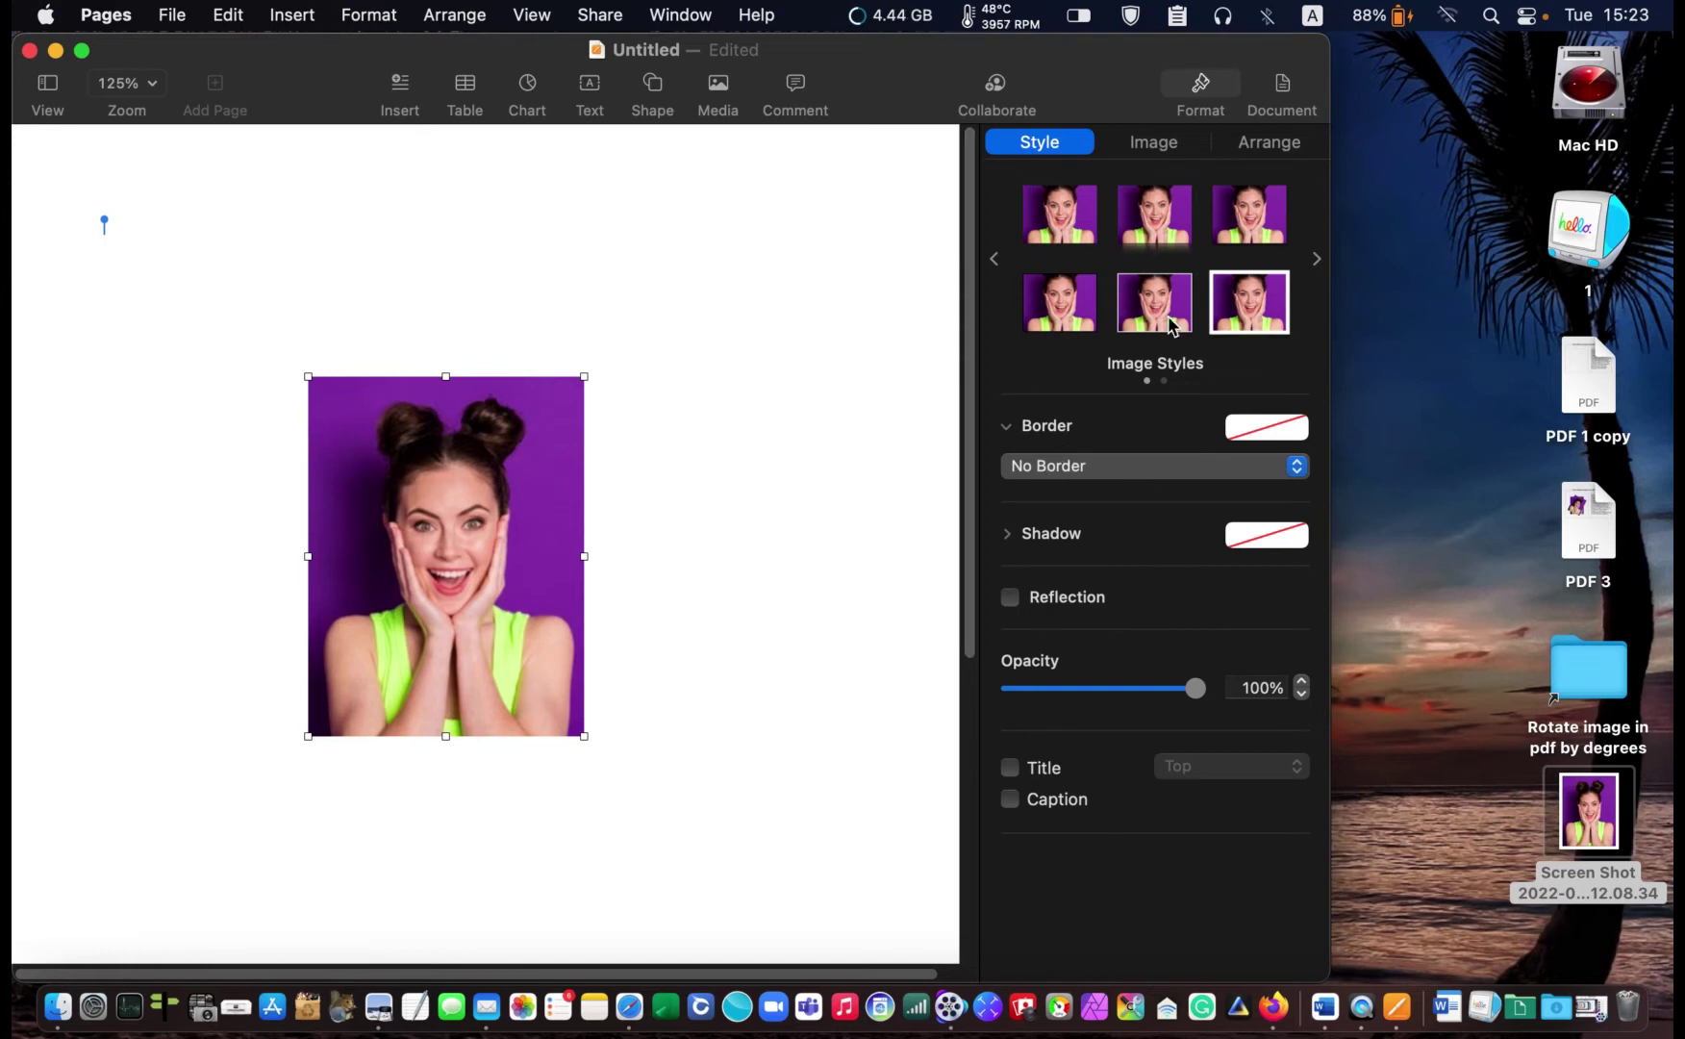
- Give the portrait a Picture Frame border in the borderless rounded-corner style, with the frame scale at 49%
{"action": "left_click", "coordinate": [1300, 484]}
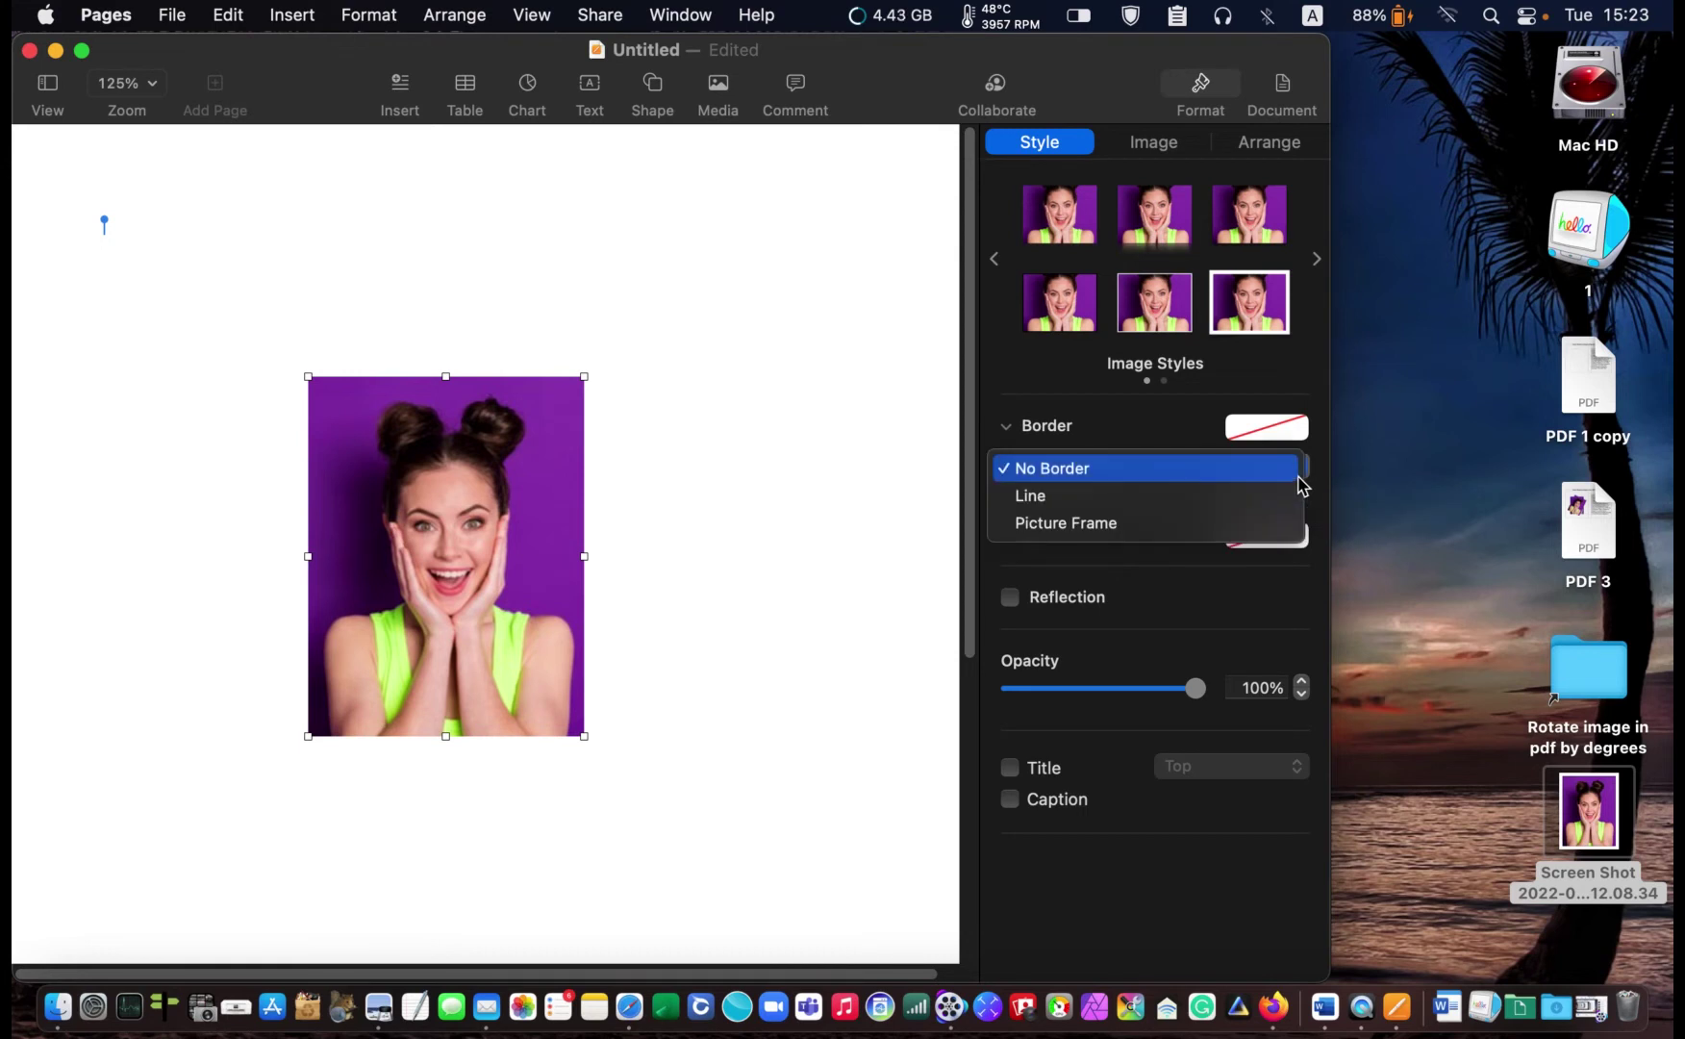
{"action": "left_click", "coordinate": [1144, 531]}
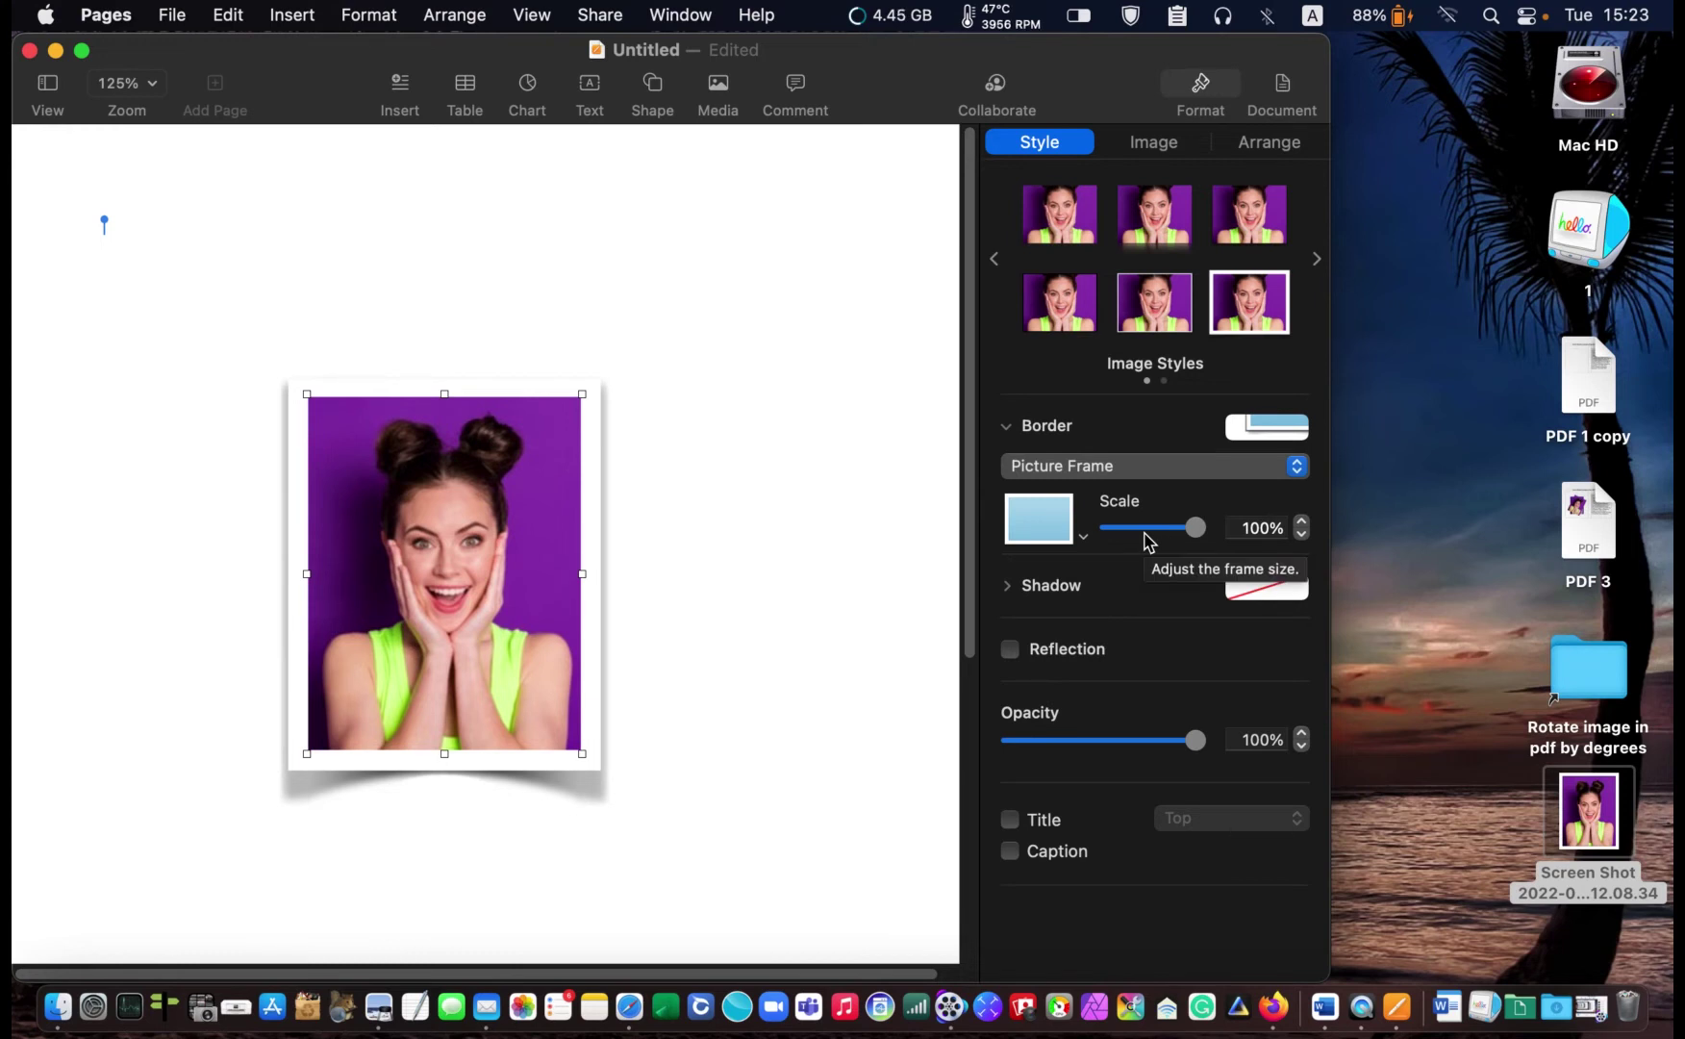
{"action": "left_click", "coordinate": [1084, 544]}
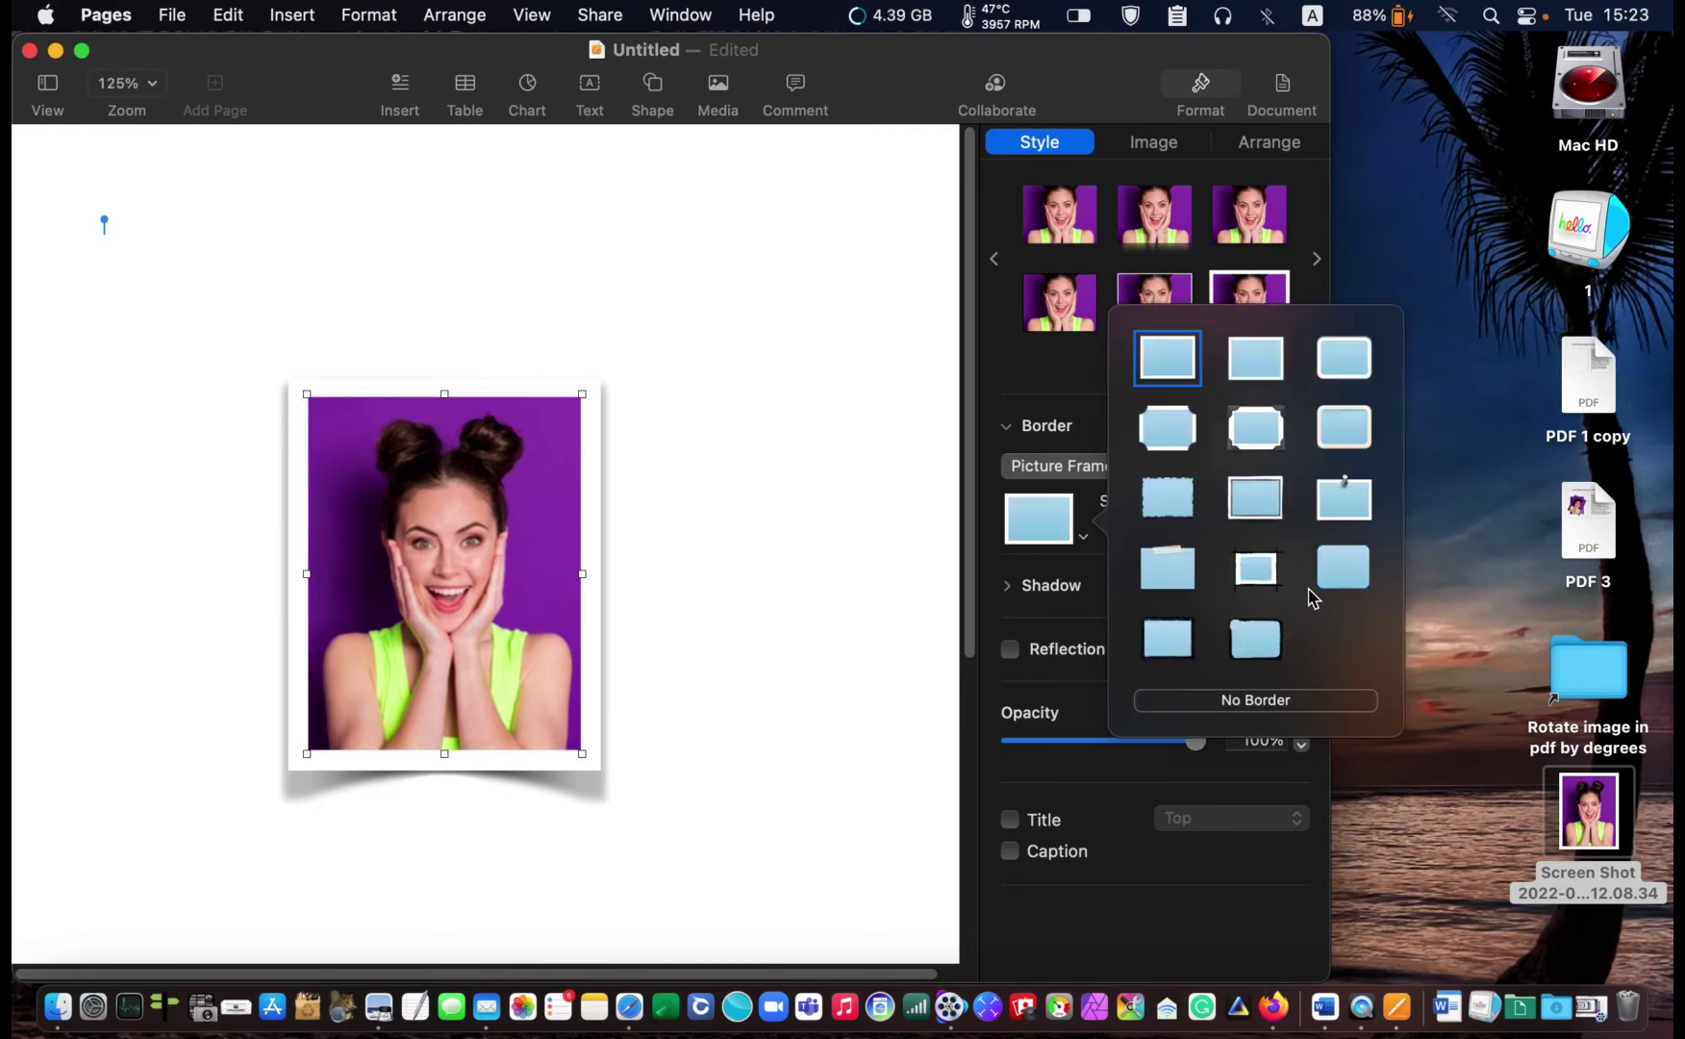
{"action": "left_click", "coordinate": [1340, 563]}
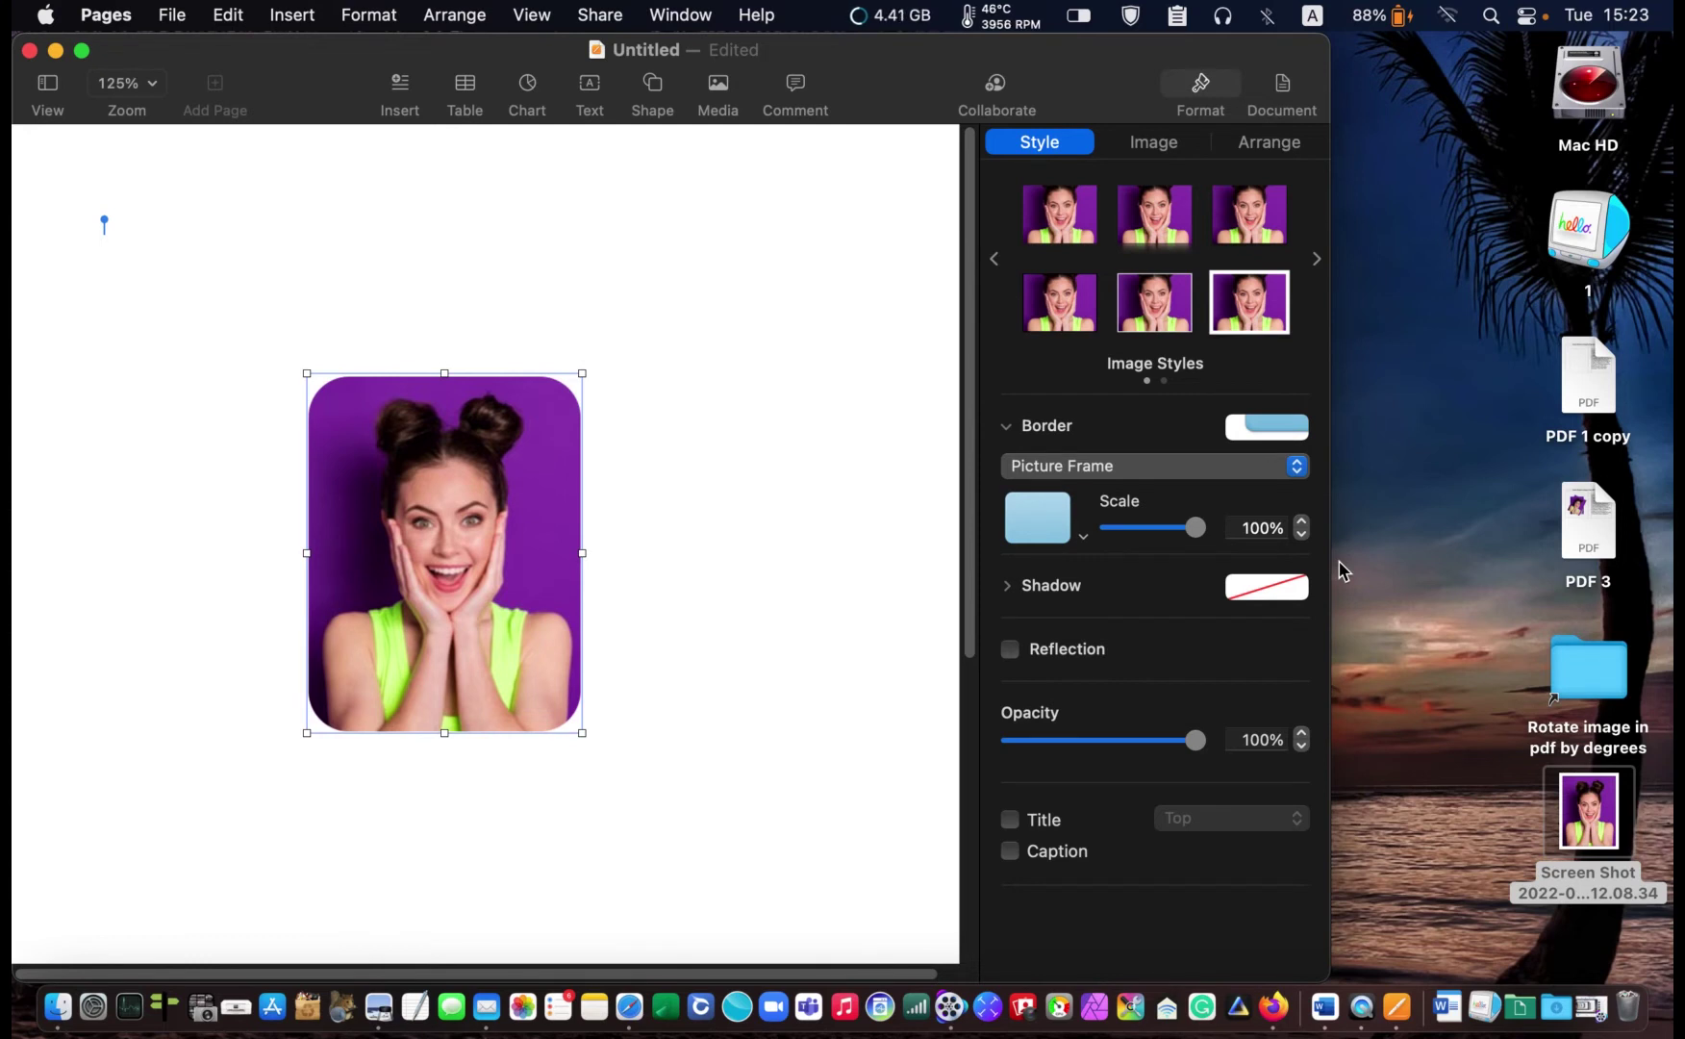
{"action": "left_click_drag", "start_coordinate": [1195, 534], "coordinate": [1146, 550]}
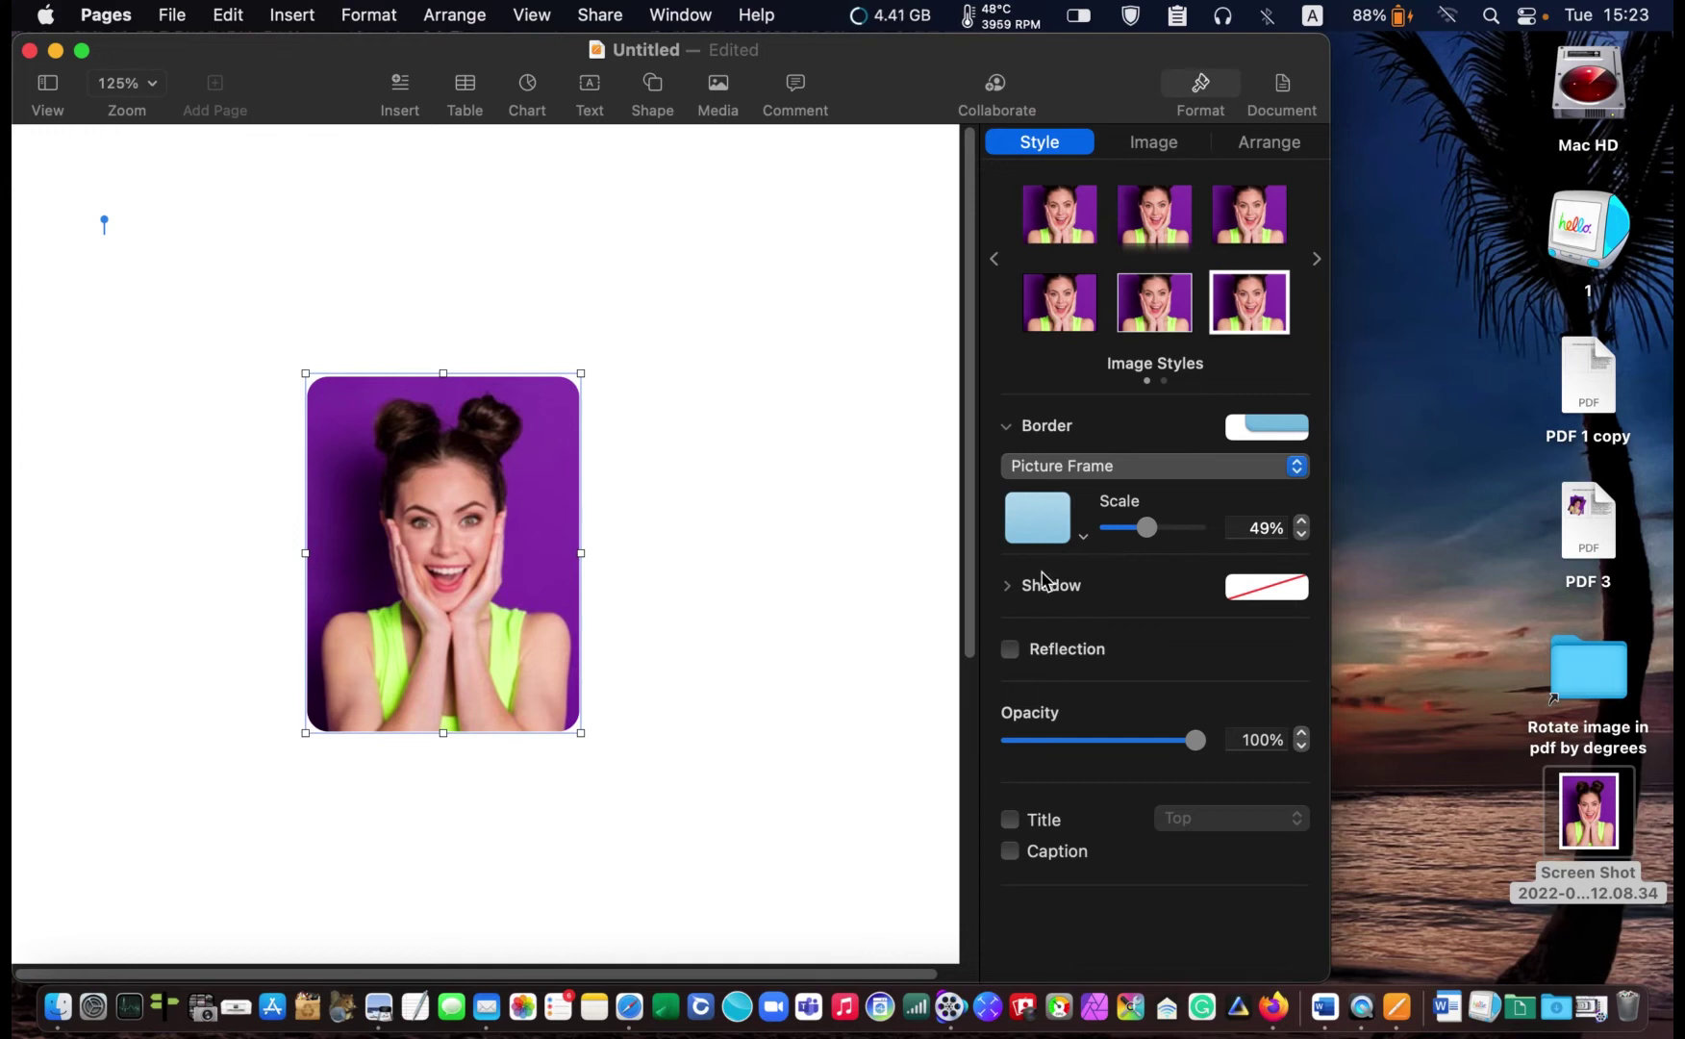
- Try the reflection effect on the portrait and turn it off again
{"action": "left_click", "coordinate": [1011, 649]}
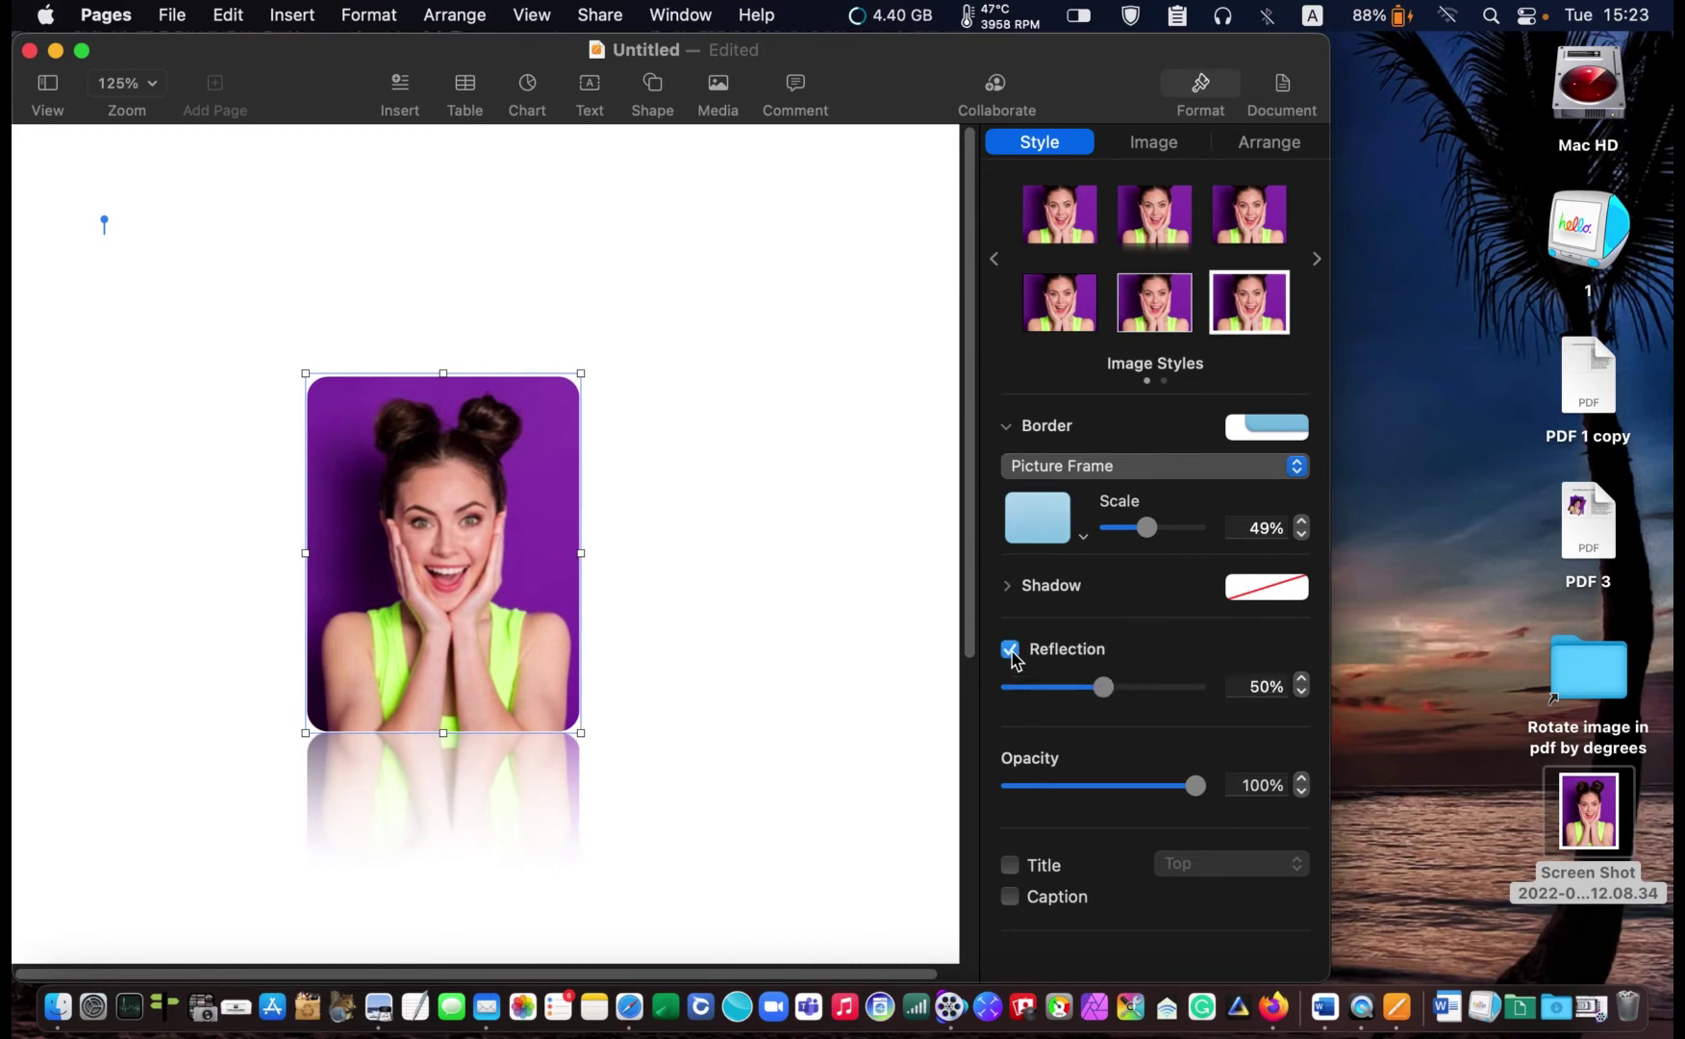
{"action": "left_click", "coordinate": [1011, 650]}
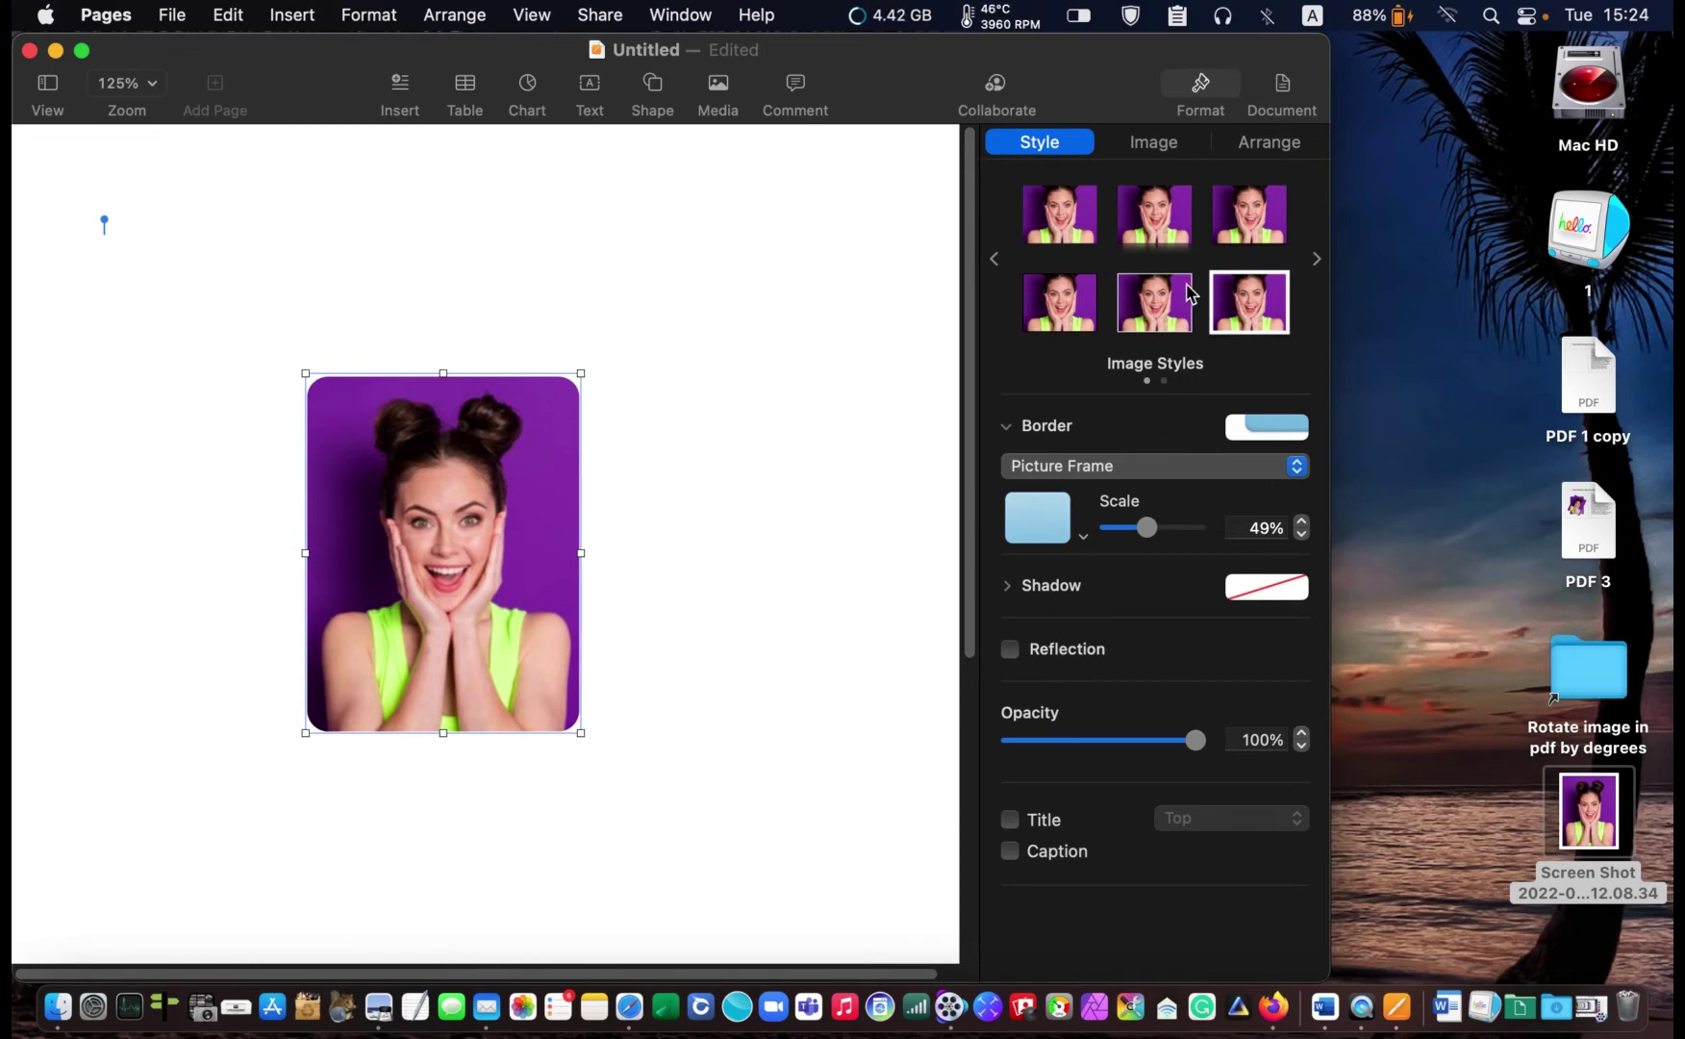
- Rotate the portrait to an angle of 345.5° and copy it
{"action": "left_click", "coordinate": [1271, 143]}
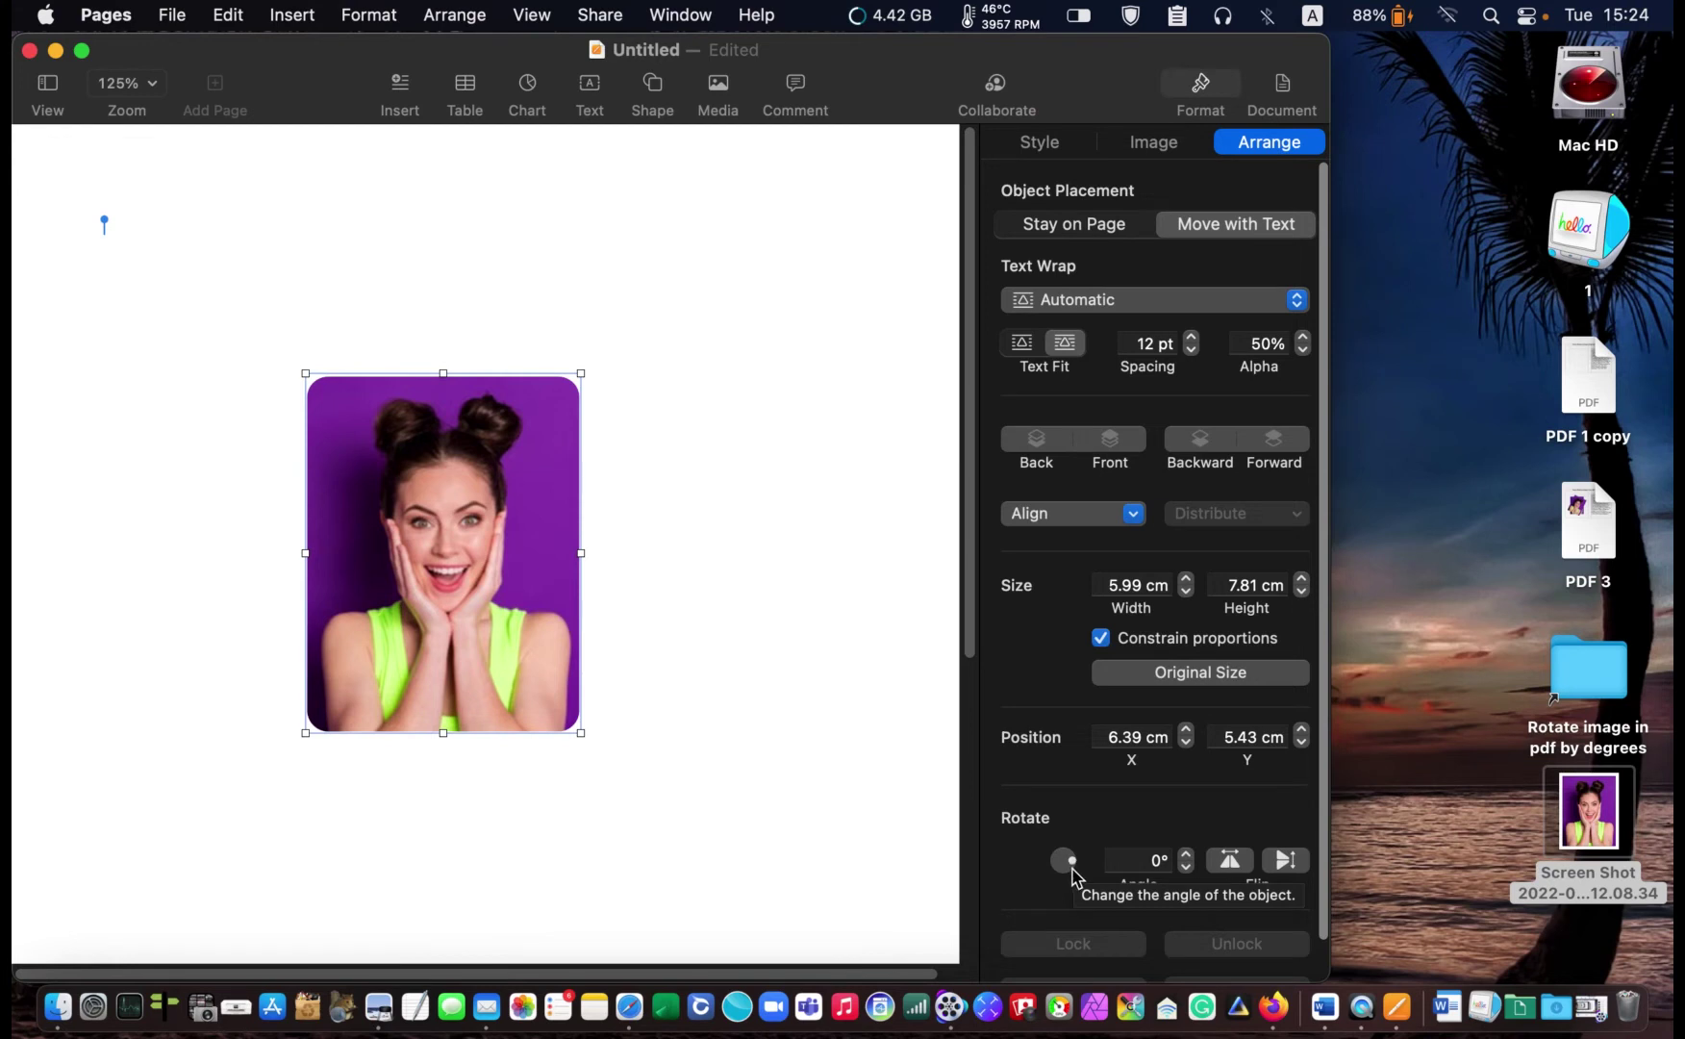
{"action": "left_click_drag", "start_coordinate": [1074, 861], "coordinate": [1077, 866]}
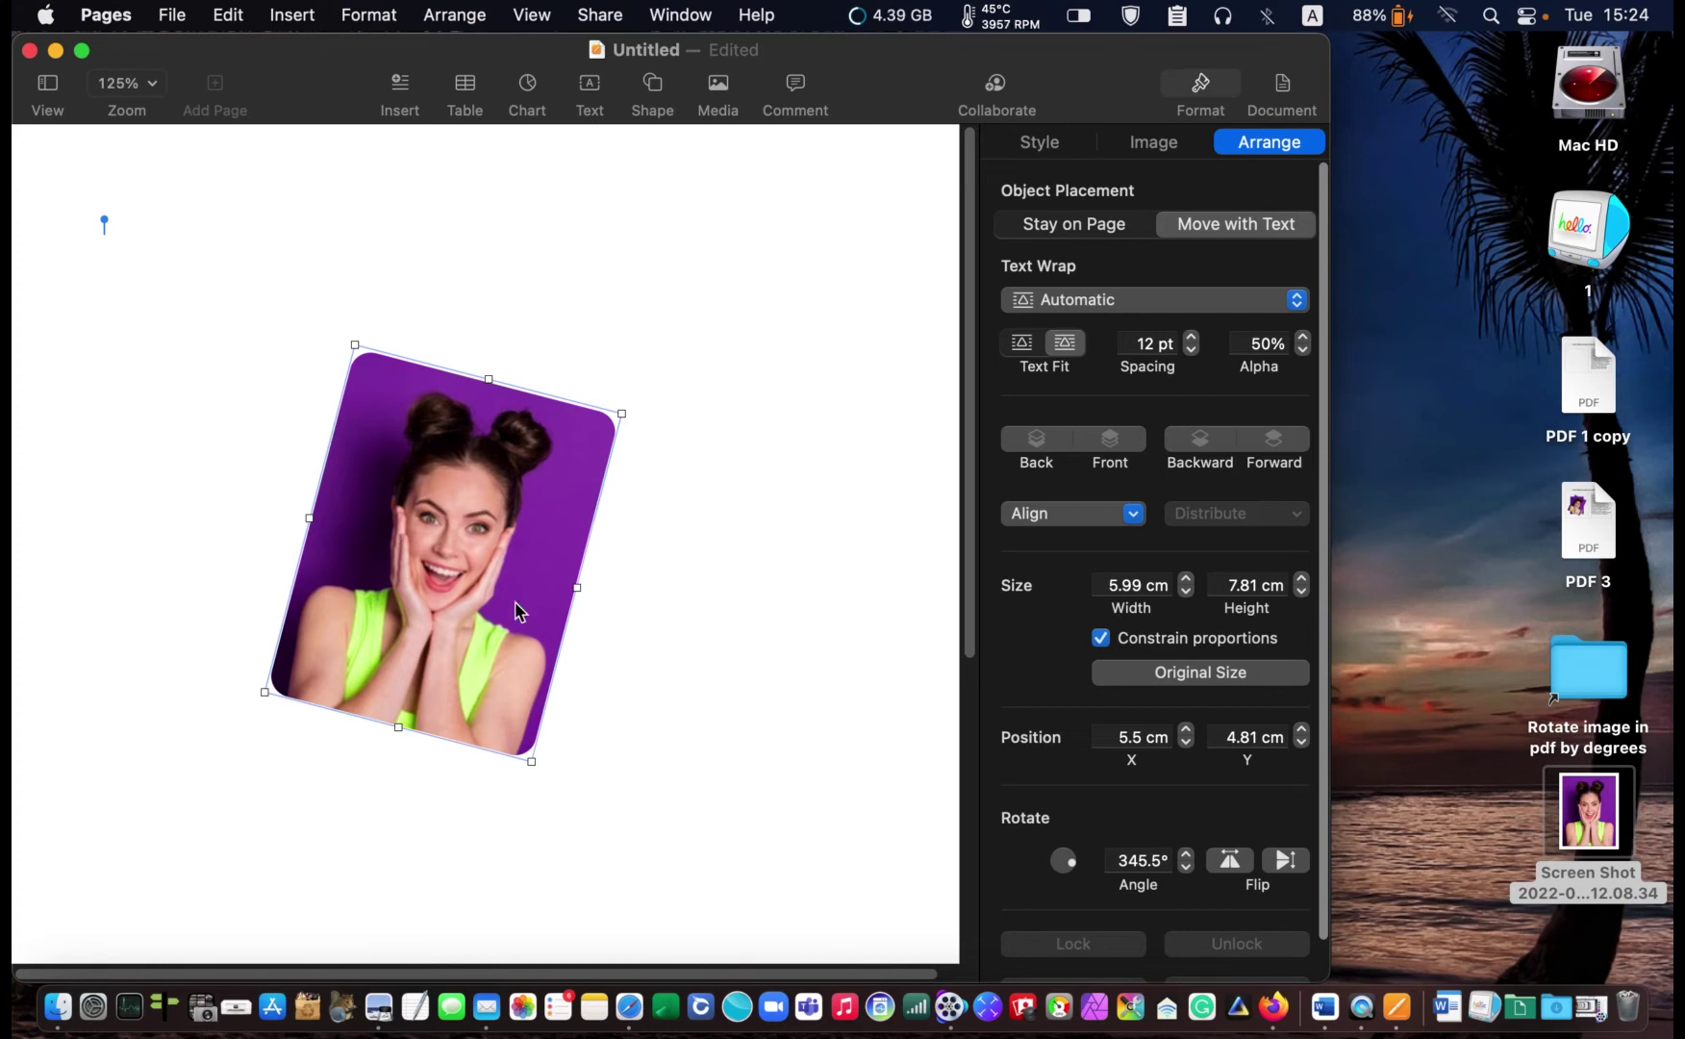
{"action": "right_click", "coordinate": [483, 558]}
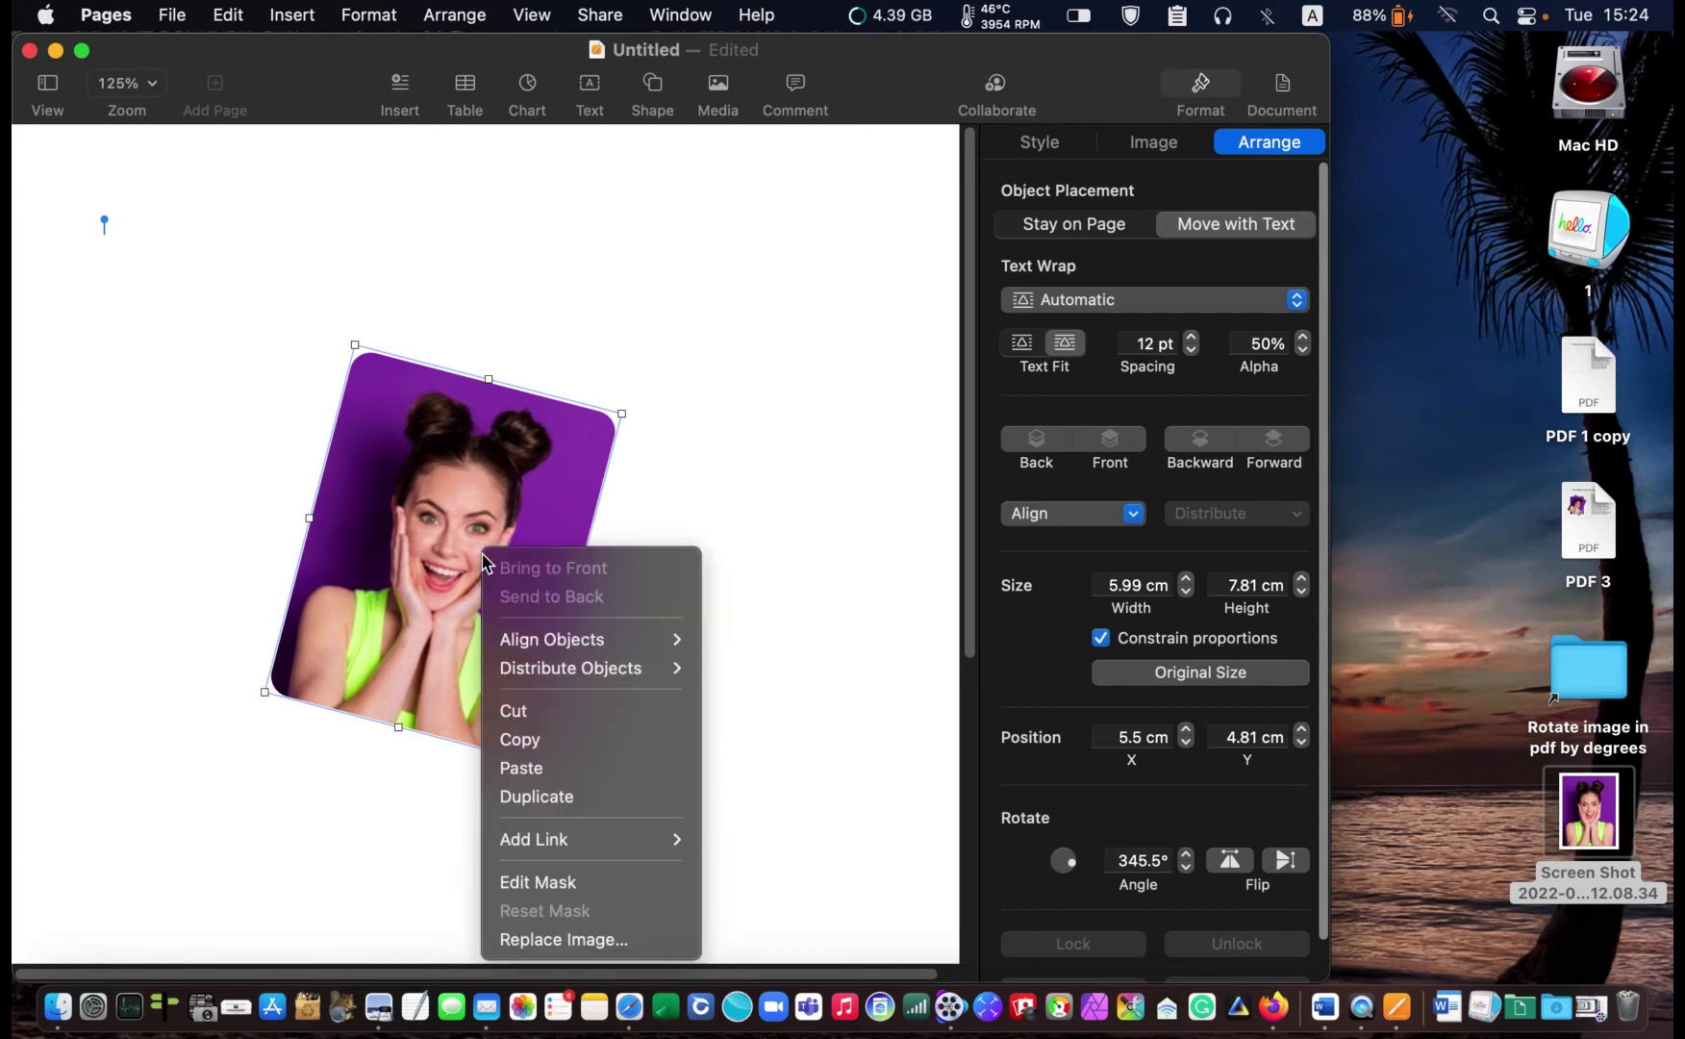
{"action": "left_click", "coordinate": [530, 741]}
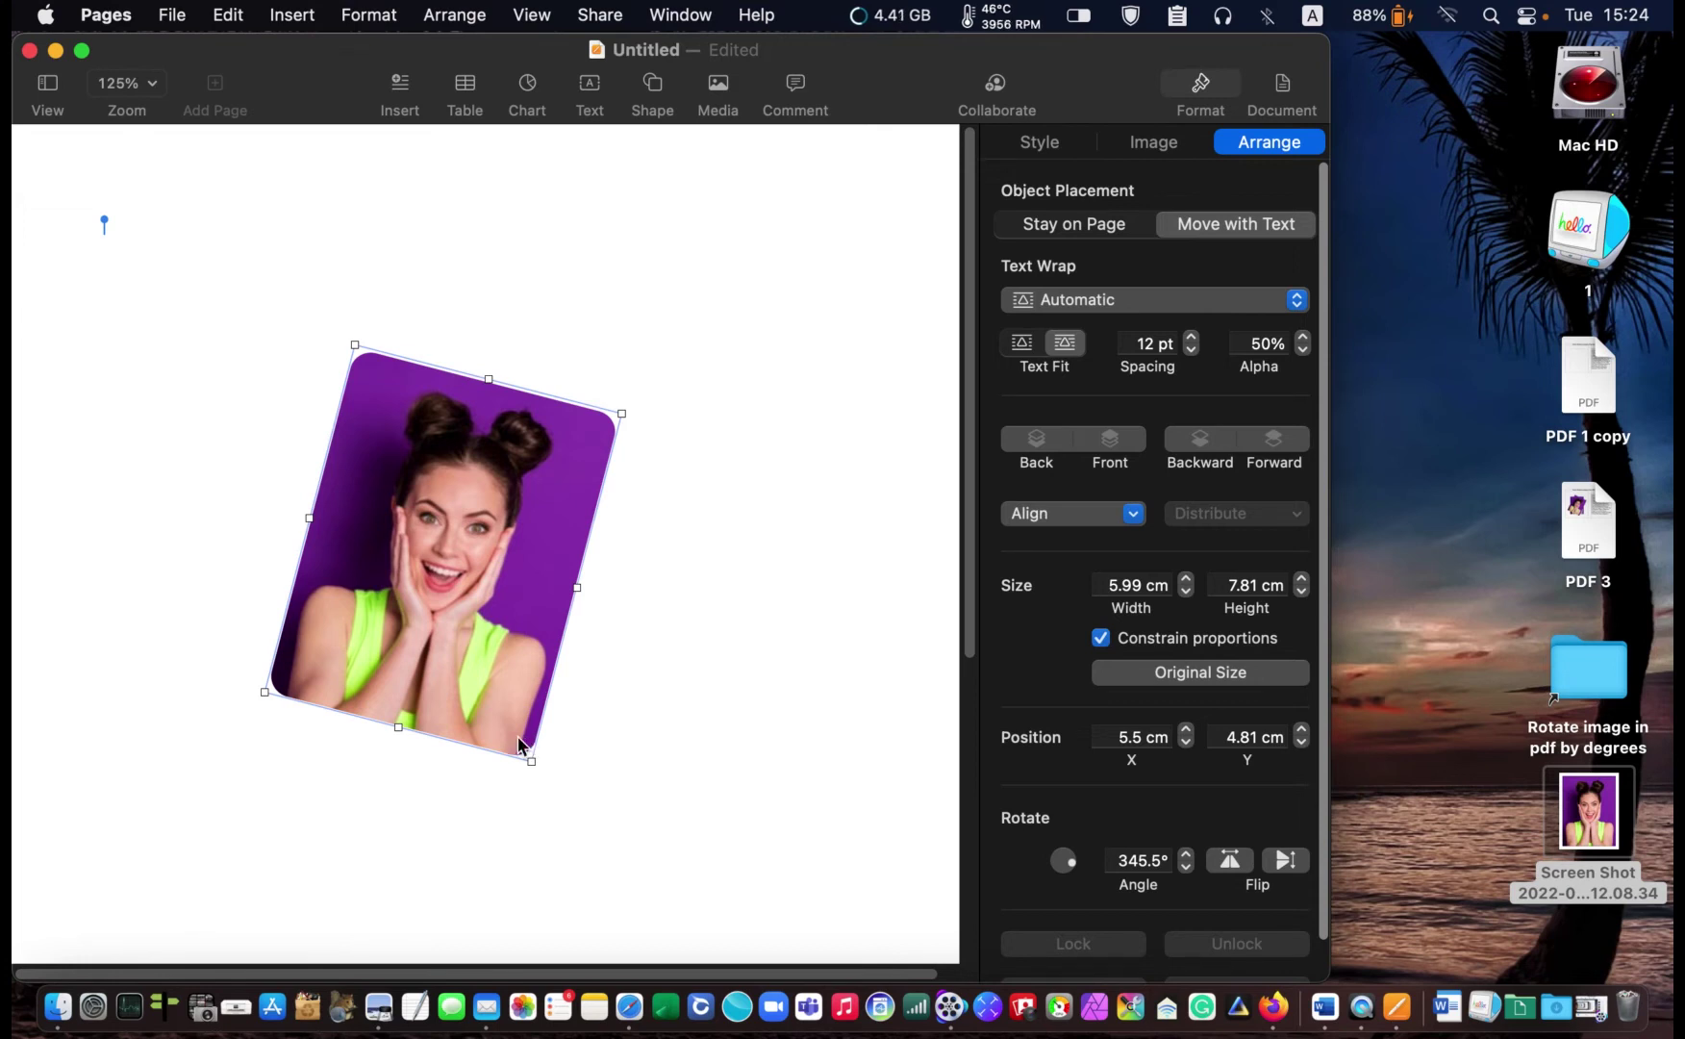
- With the Pages window moved aside, open PDF 1 copy from the desktop in Preview and create a new image from the clipboard
{"action": "left_click_drag", "start_coordinate": [346, 45], "coordinate": [1459, 931]}
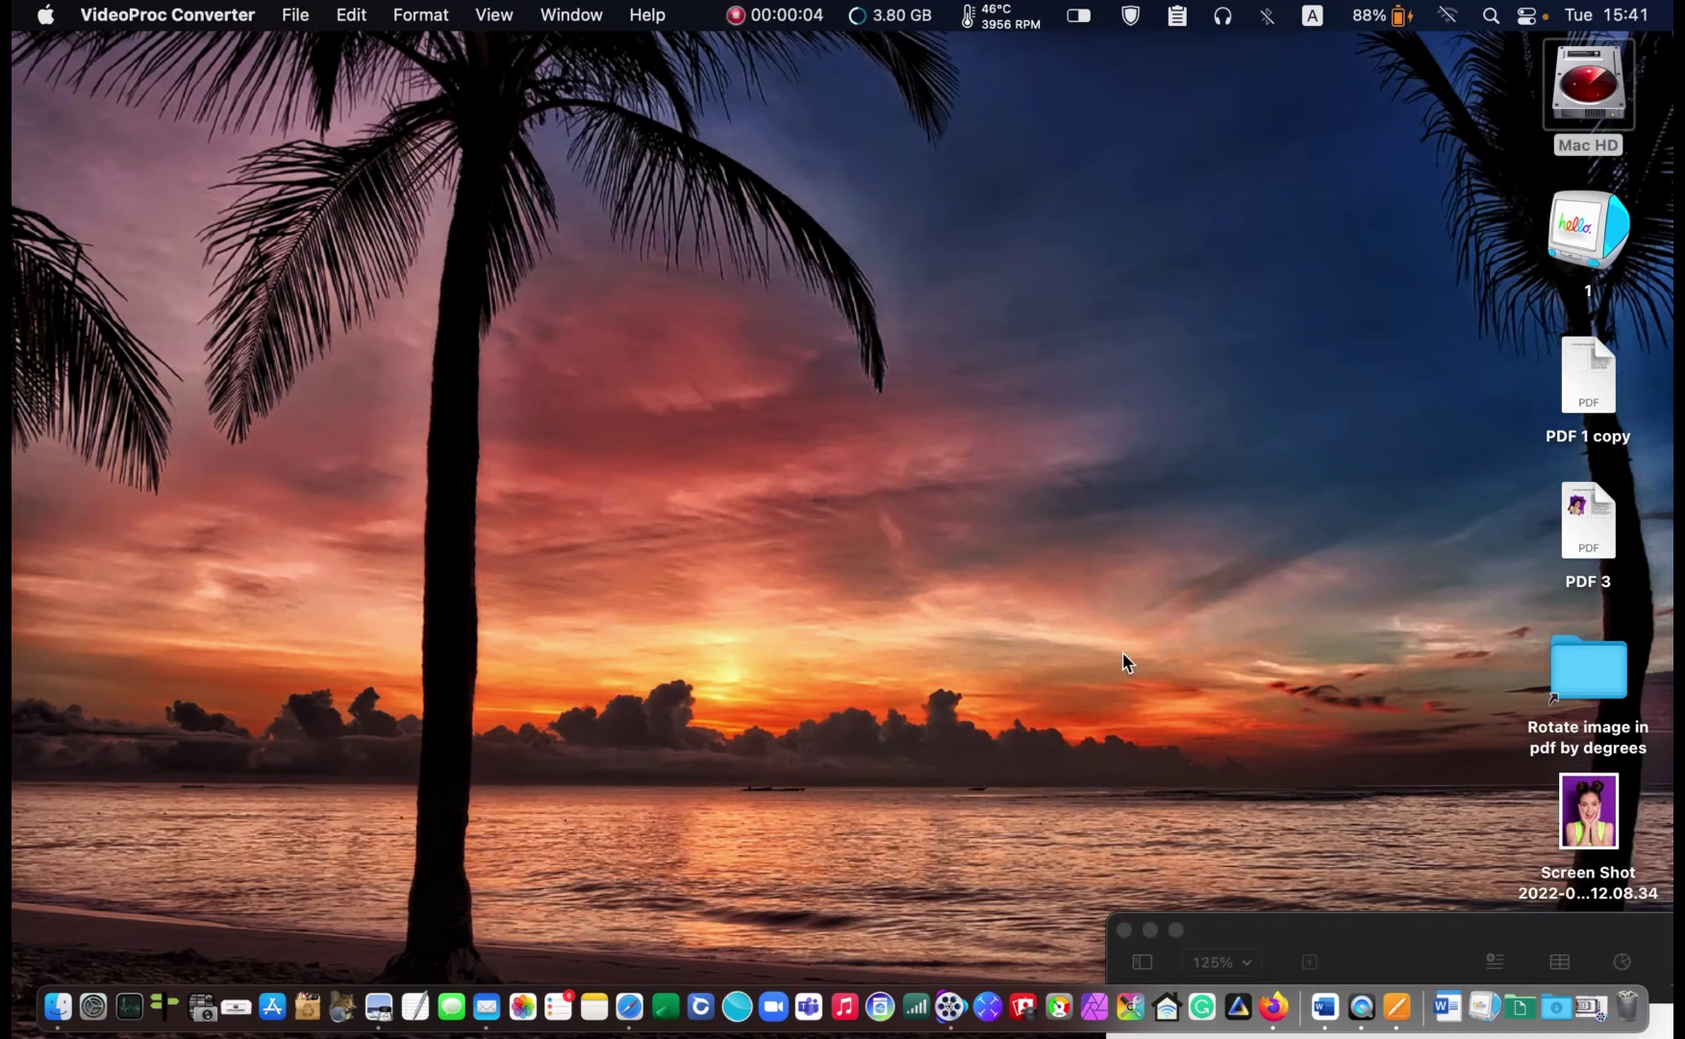
{"action": "double_click", "coordinate": [1585, 385]}
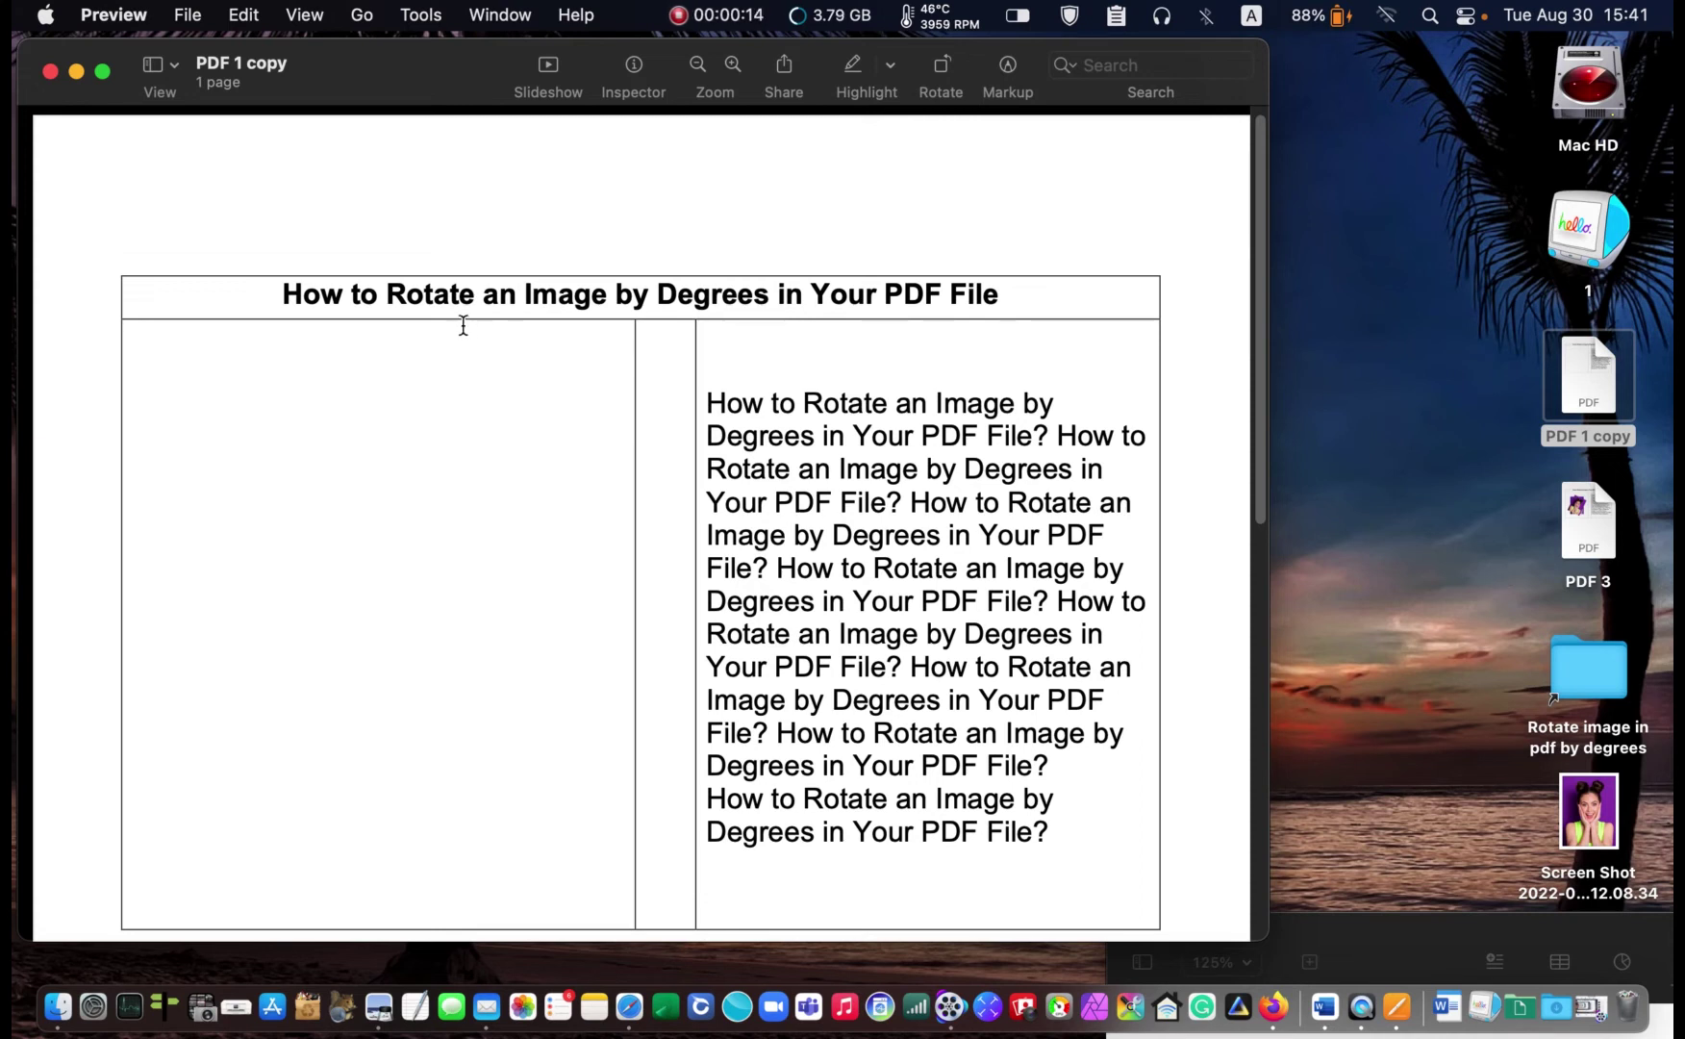
{"action": "left_click", "coordinate": [187, 13]}
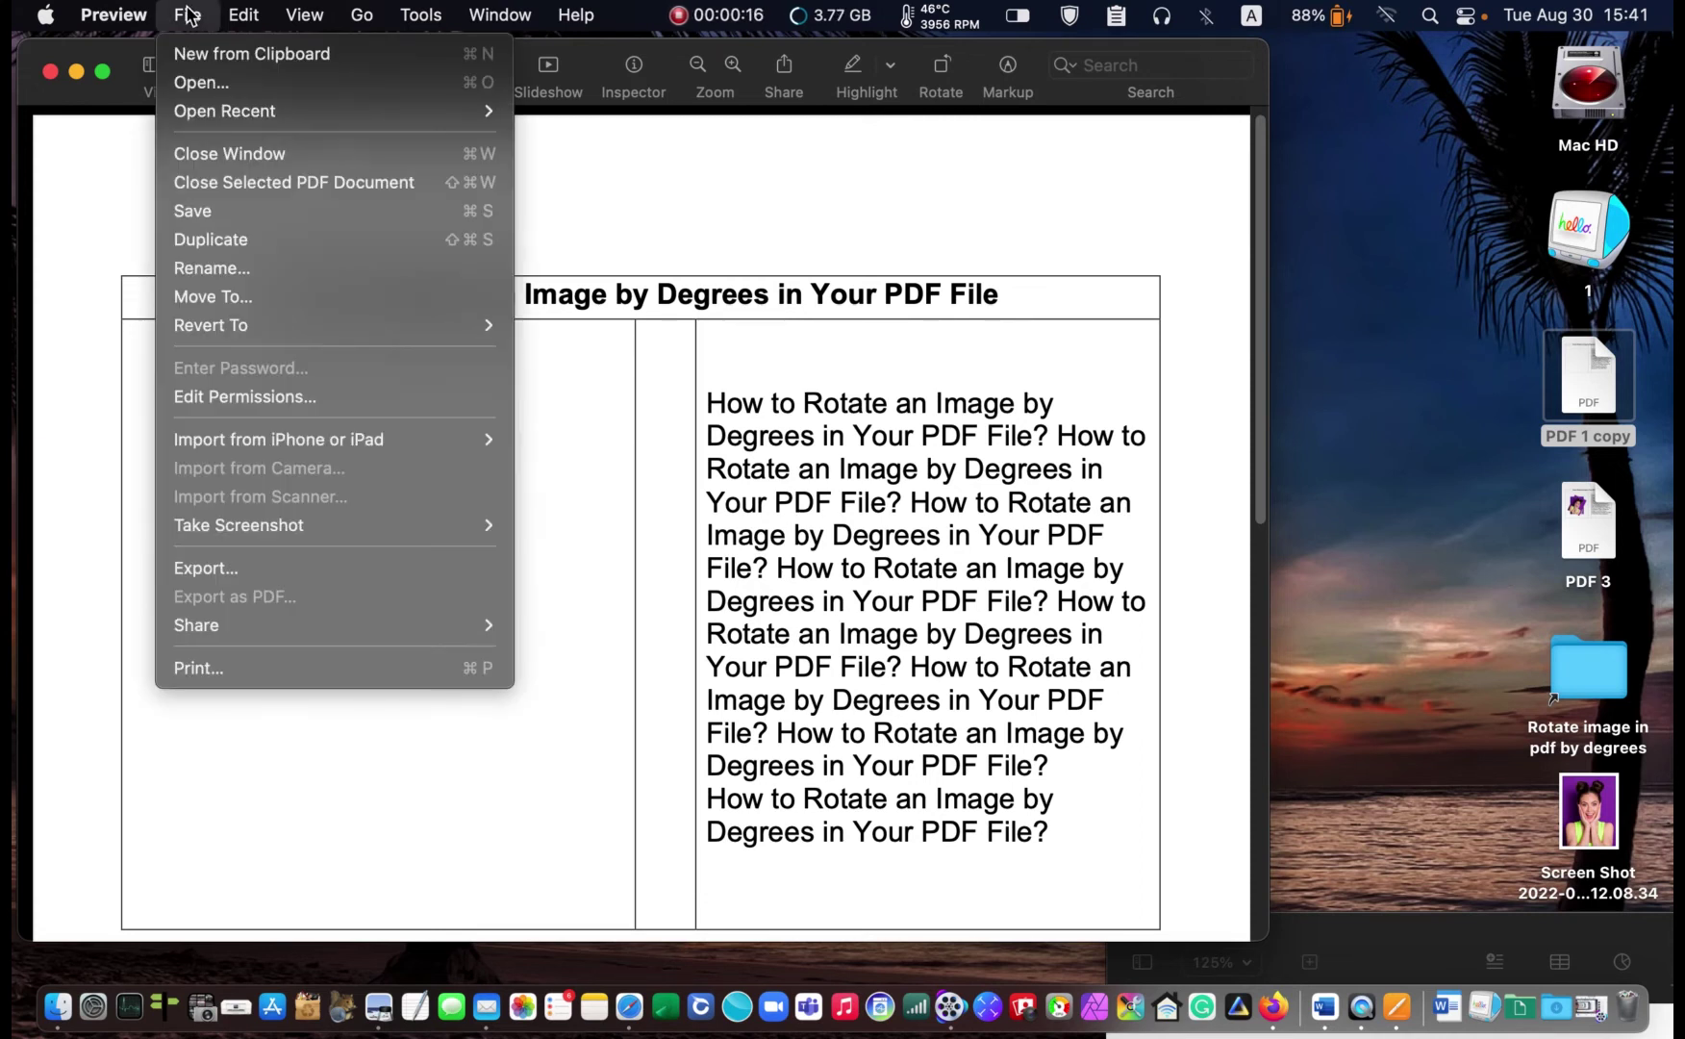
{"action": "left_click", "coordinate": [206, 56]}
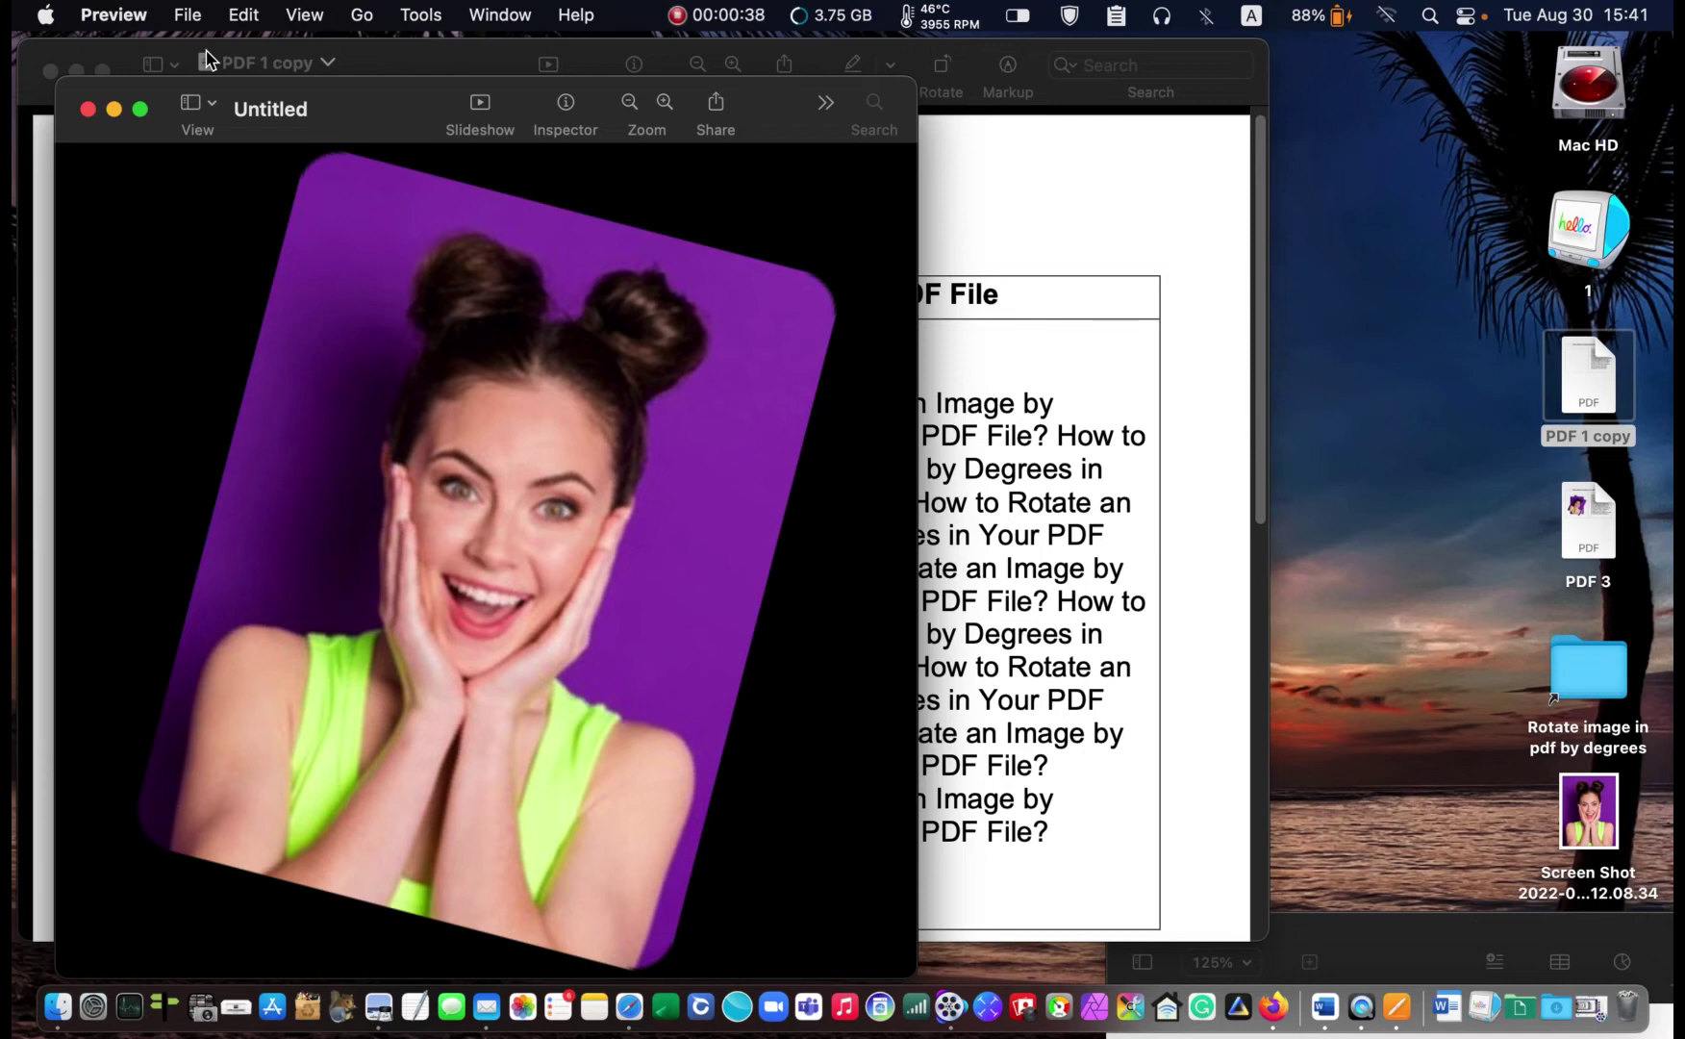
- Copy the entire new portrait image, paste it over itself as a movable object, and shift the pasted copy down and to the left
{"action": "key", "text": "super+a"}
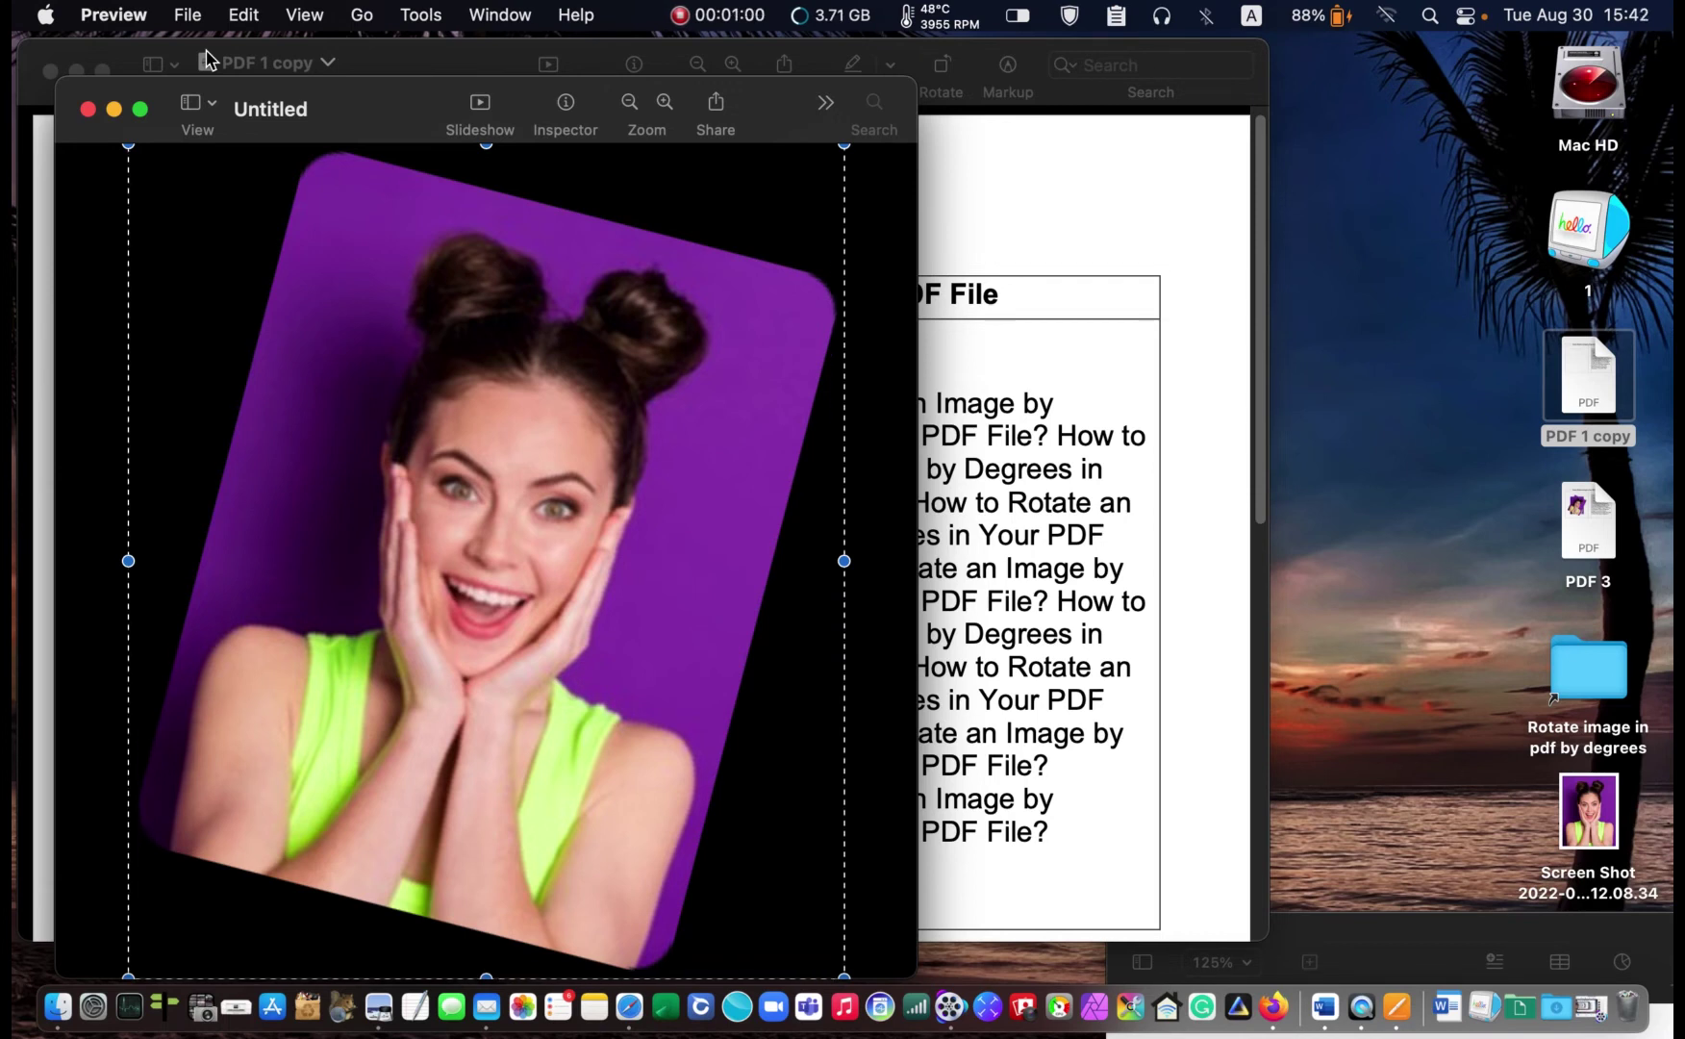
{"action": "key", "text": "super+k"}
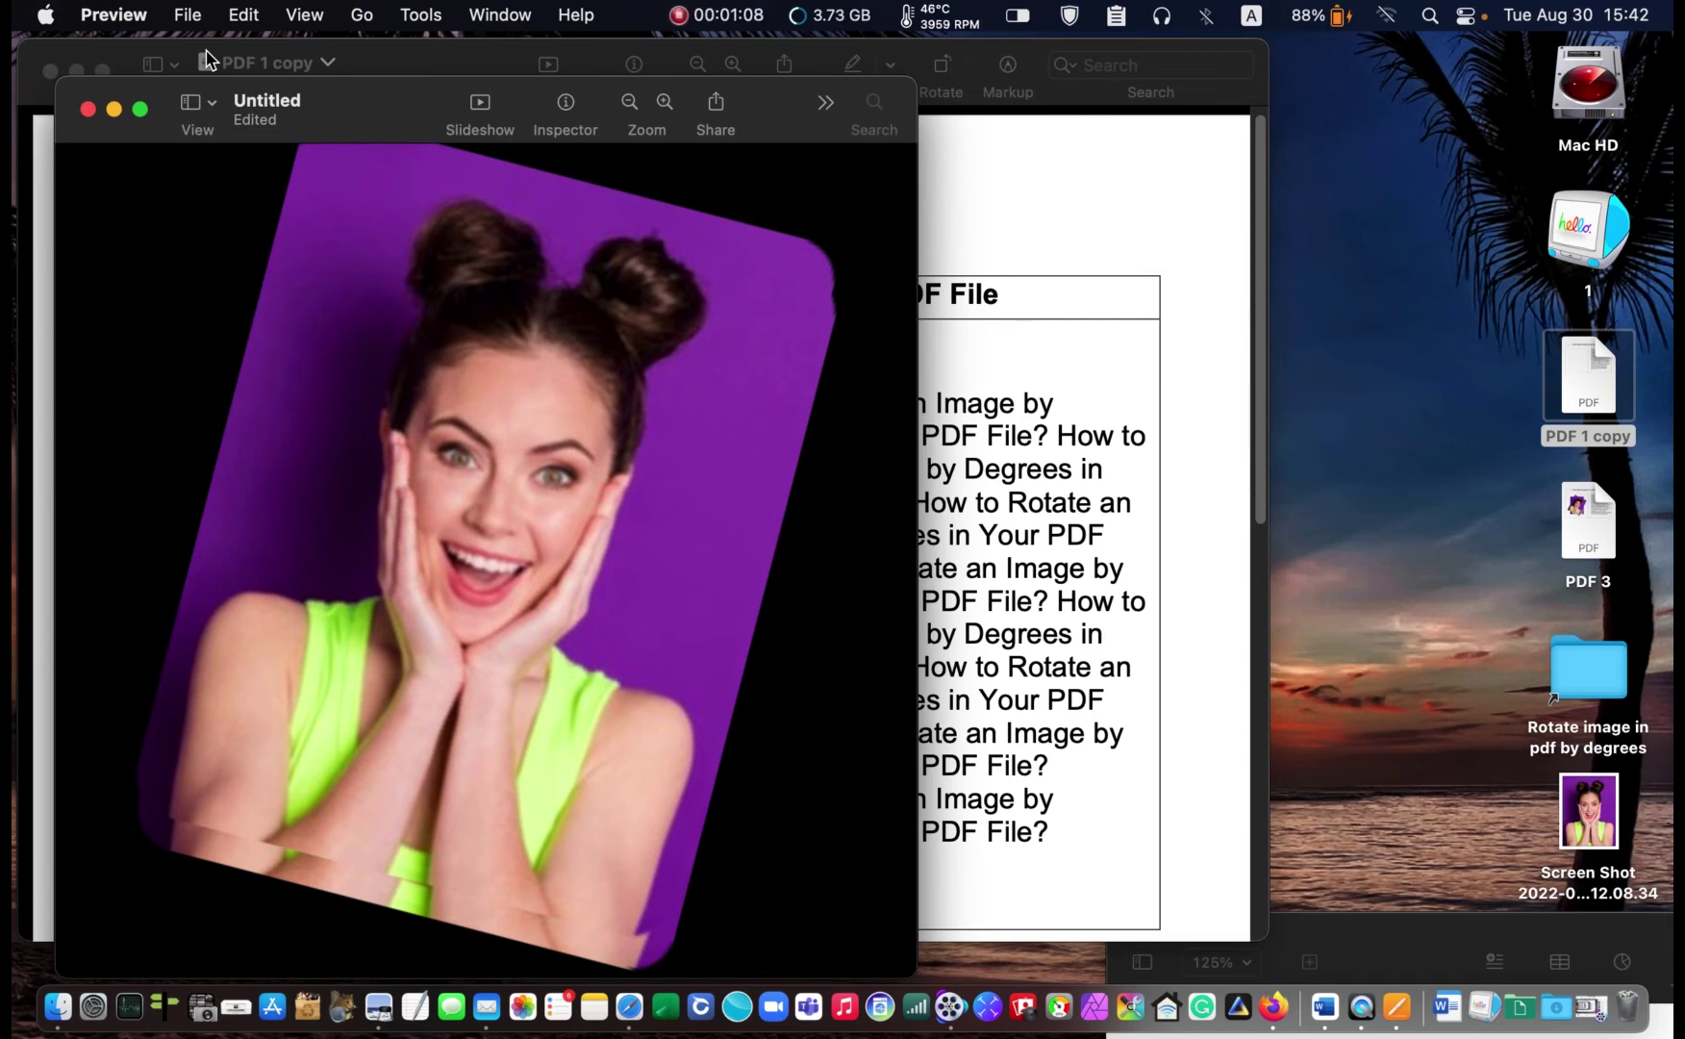
{"action": "left_click", "coordinate": [385, 395]}
{"action": "left_click_drag", "start_coordinate": [425, 376], "coordinate": [289, 538]}
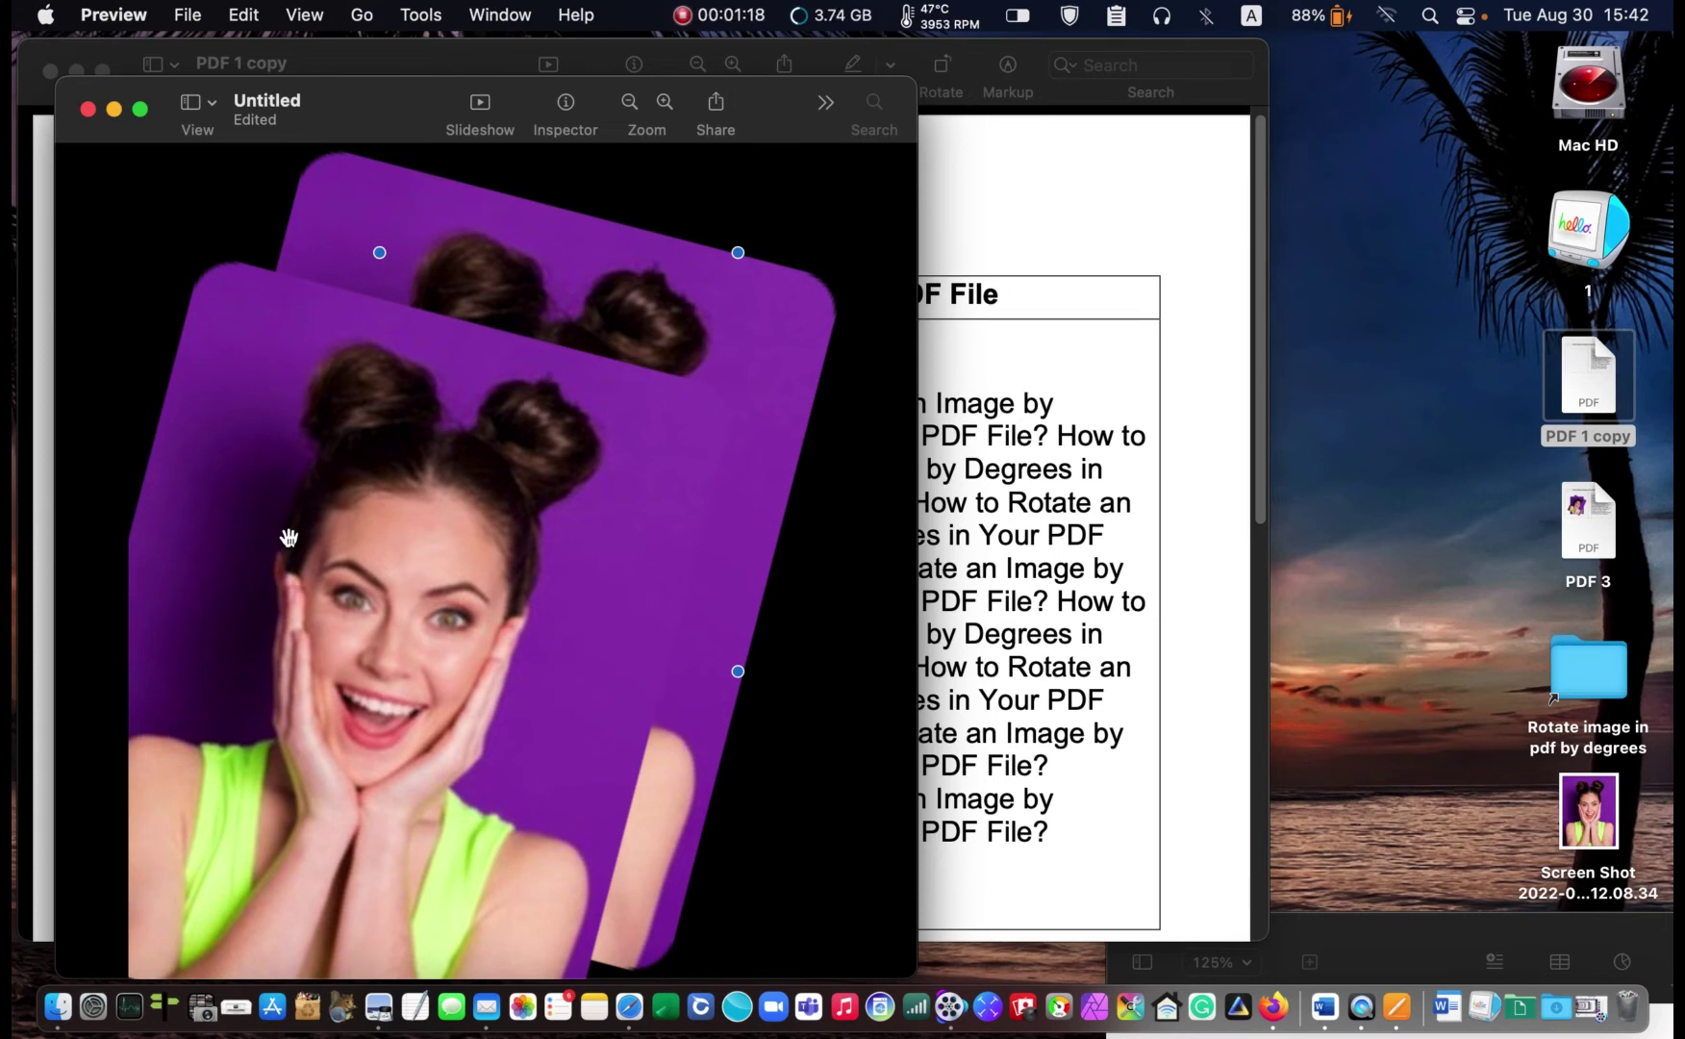
{"action": "mouse_move", "coordinate": [384, 615]}
{"action": "left_mouse_down"}
{"action": "mouse_move", "coordinate": [361, 649]}
{"action": "mouse_move", "coordinate": [368, 637]}
{"action": "left_mouse_up"}
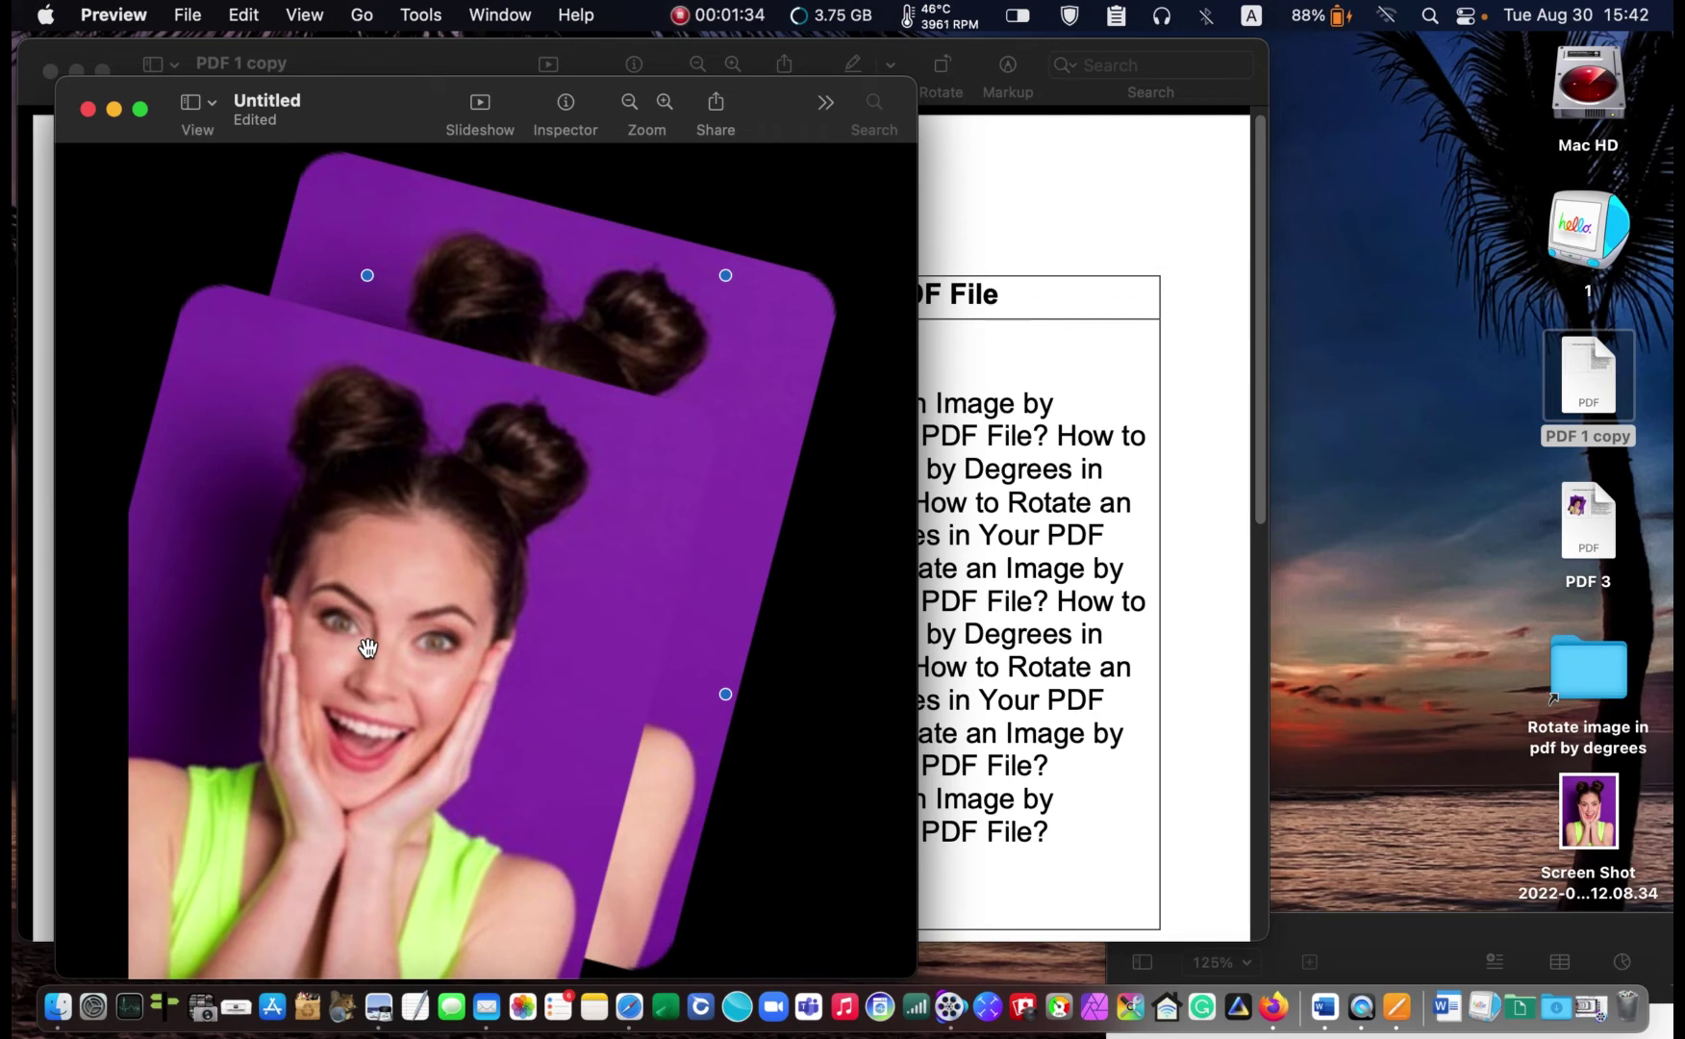
- Paste the rotated portrait into PDF 1 copy and move it up over the table
{"action": "left_click", "coordinate": [1189, 268]}
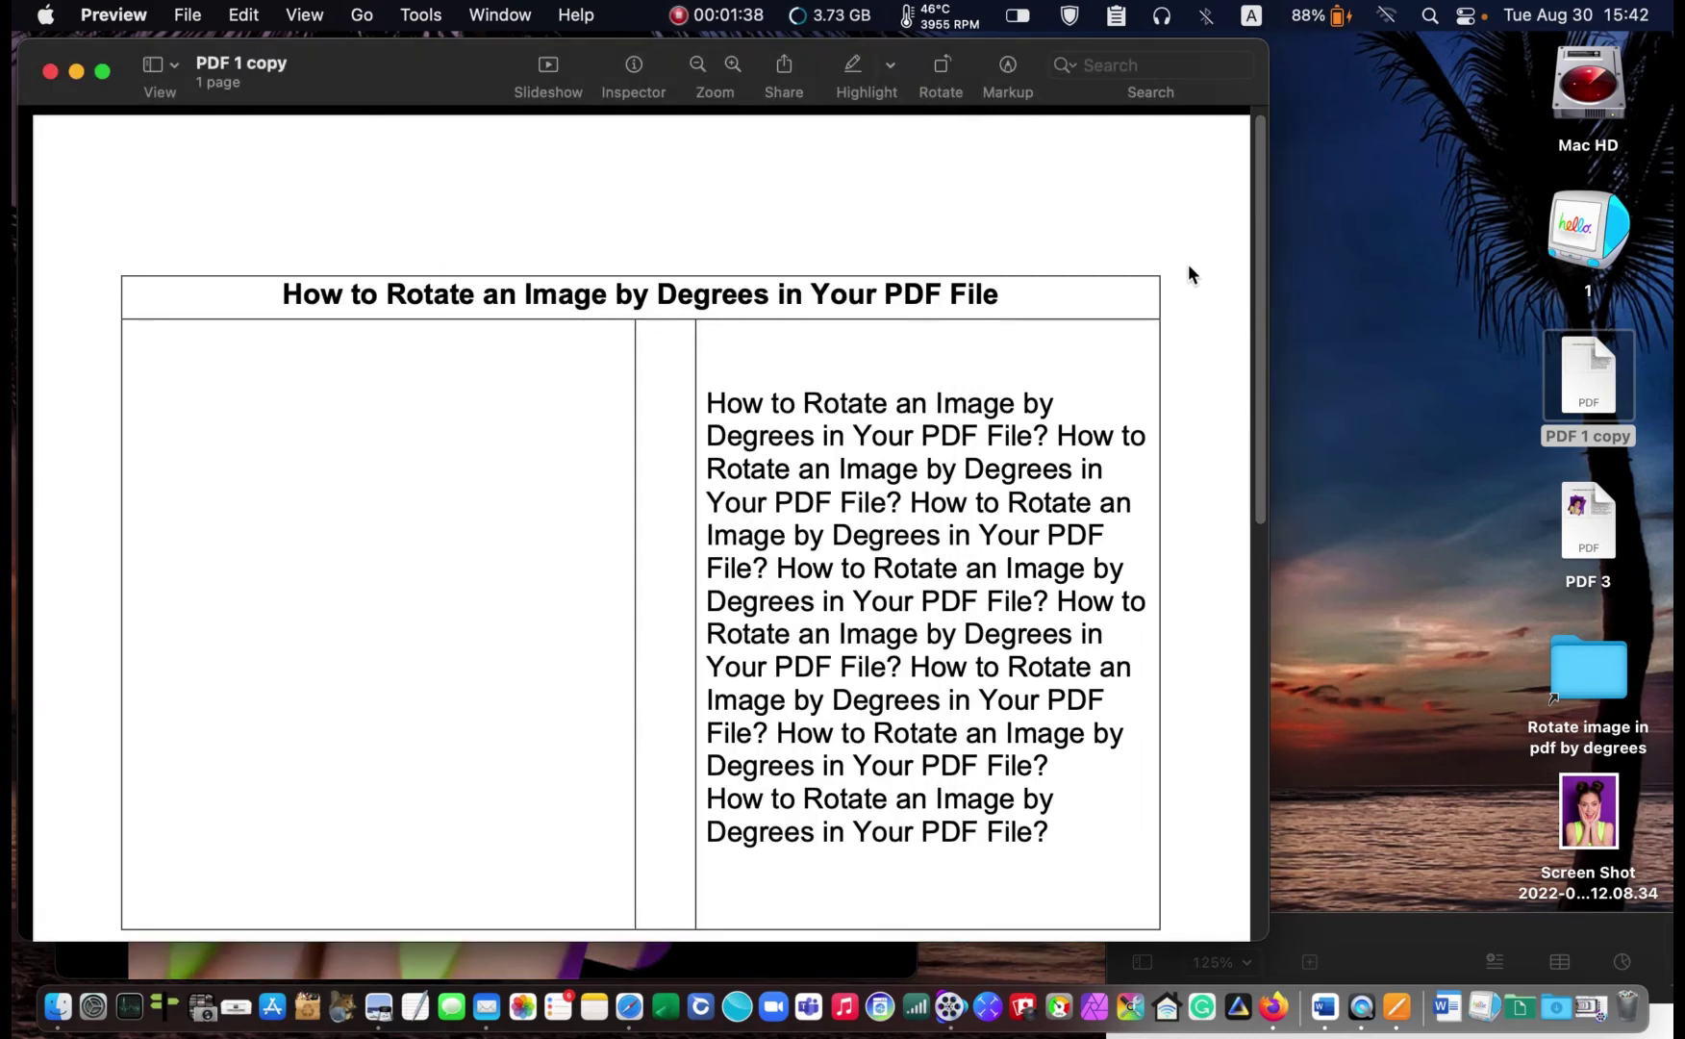
{"action": "key", "text": "super+v"}
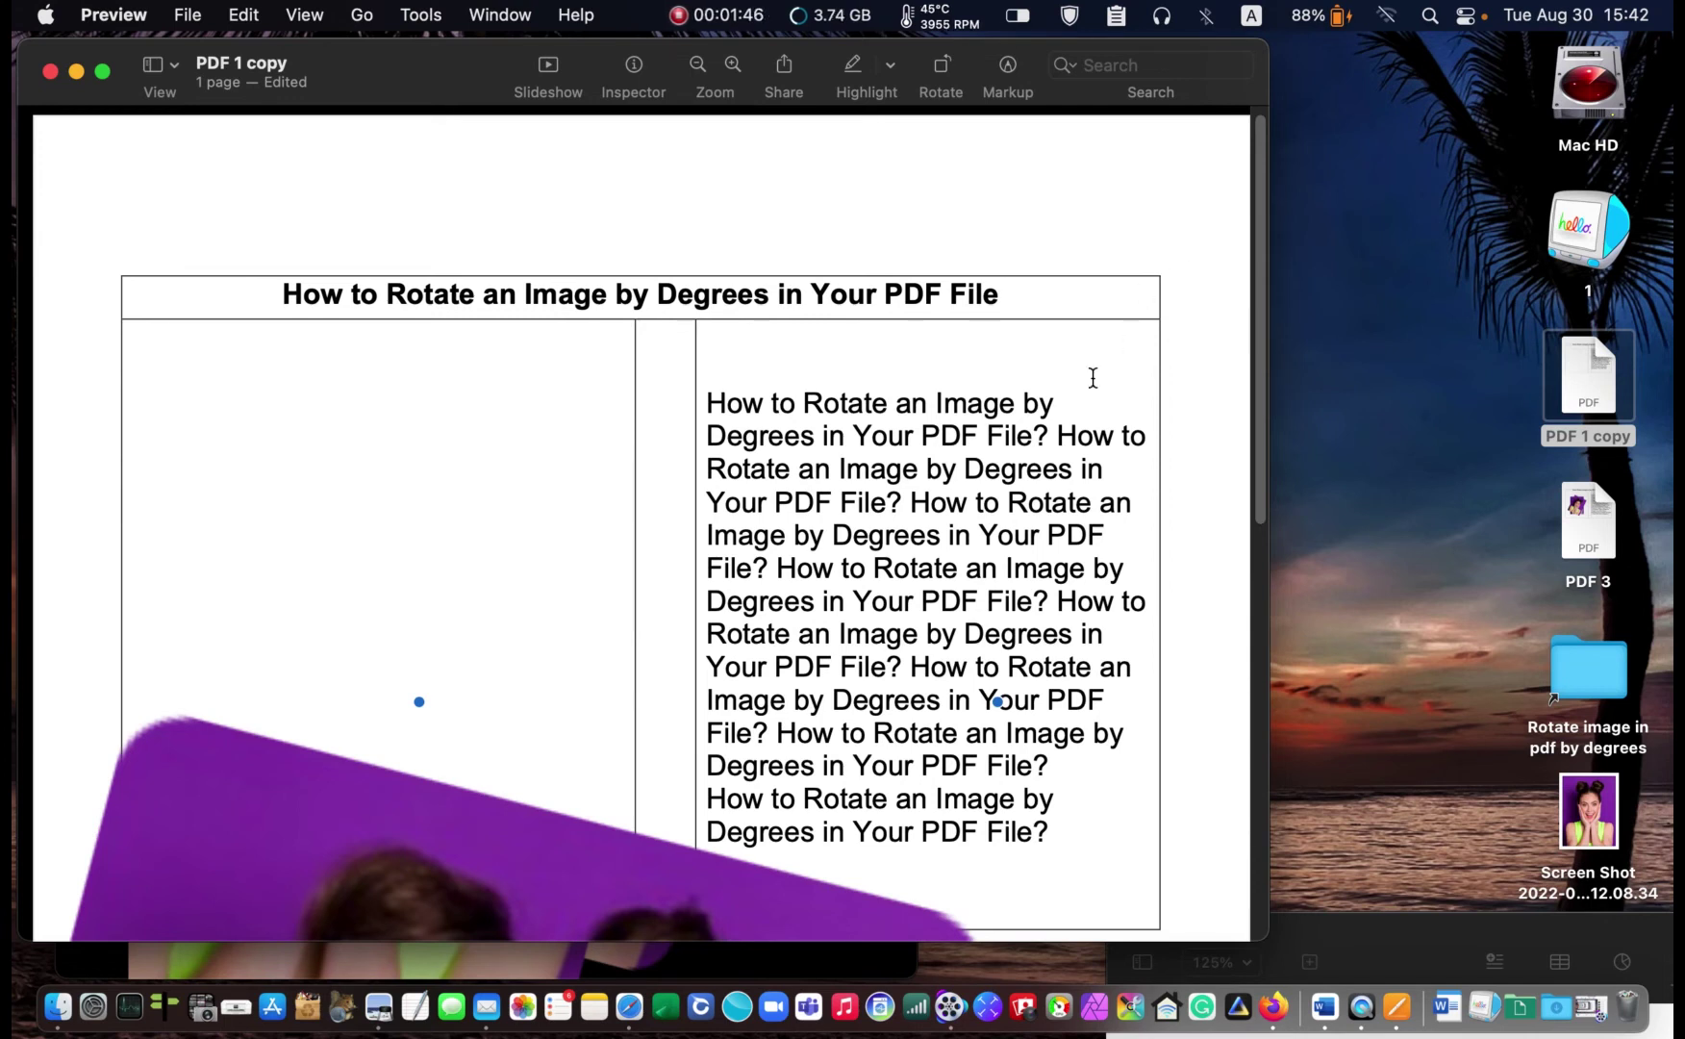
{"action": "left_click_drag", "start_coordinate": [447, 813], "coordinate": [617, 210]}
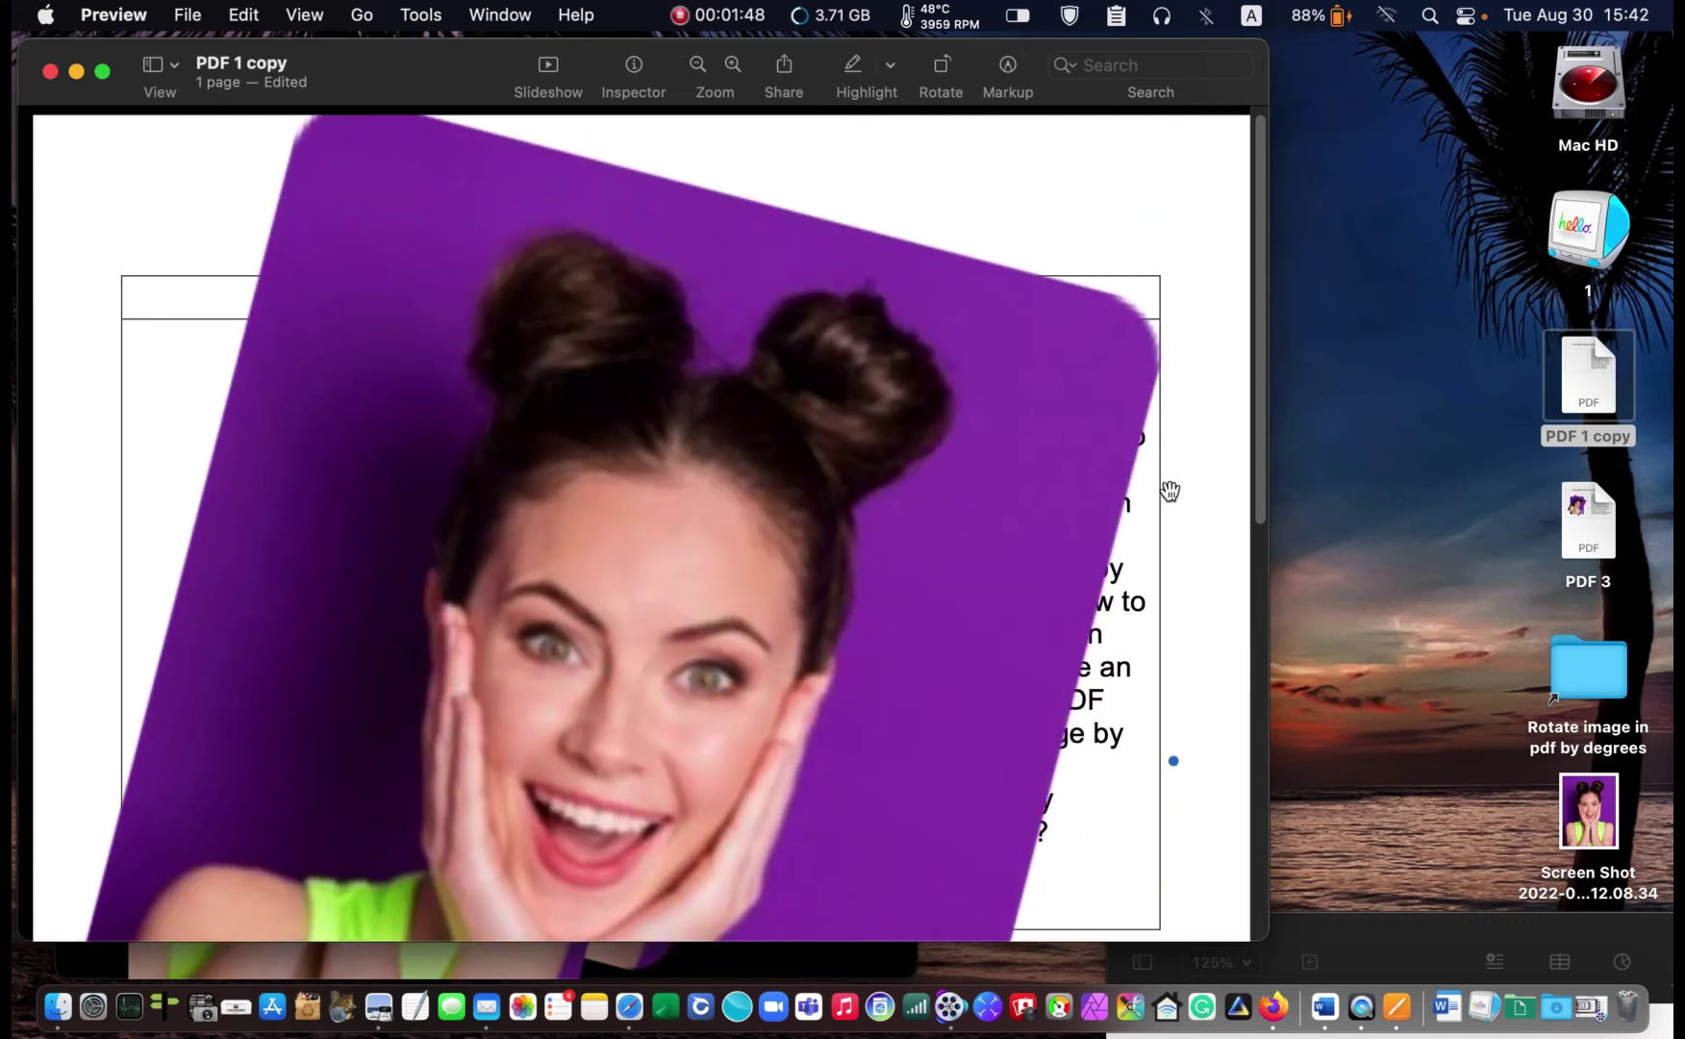
{"action": "left_click_drag", "start_coordinate": [900, 421], "coordinate": [836, 534]}
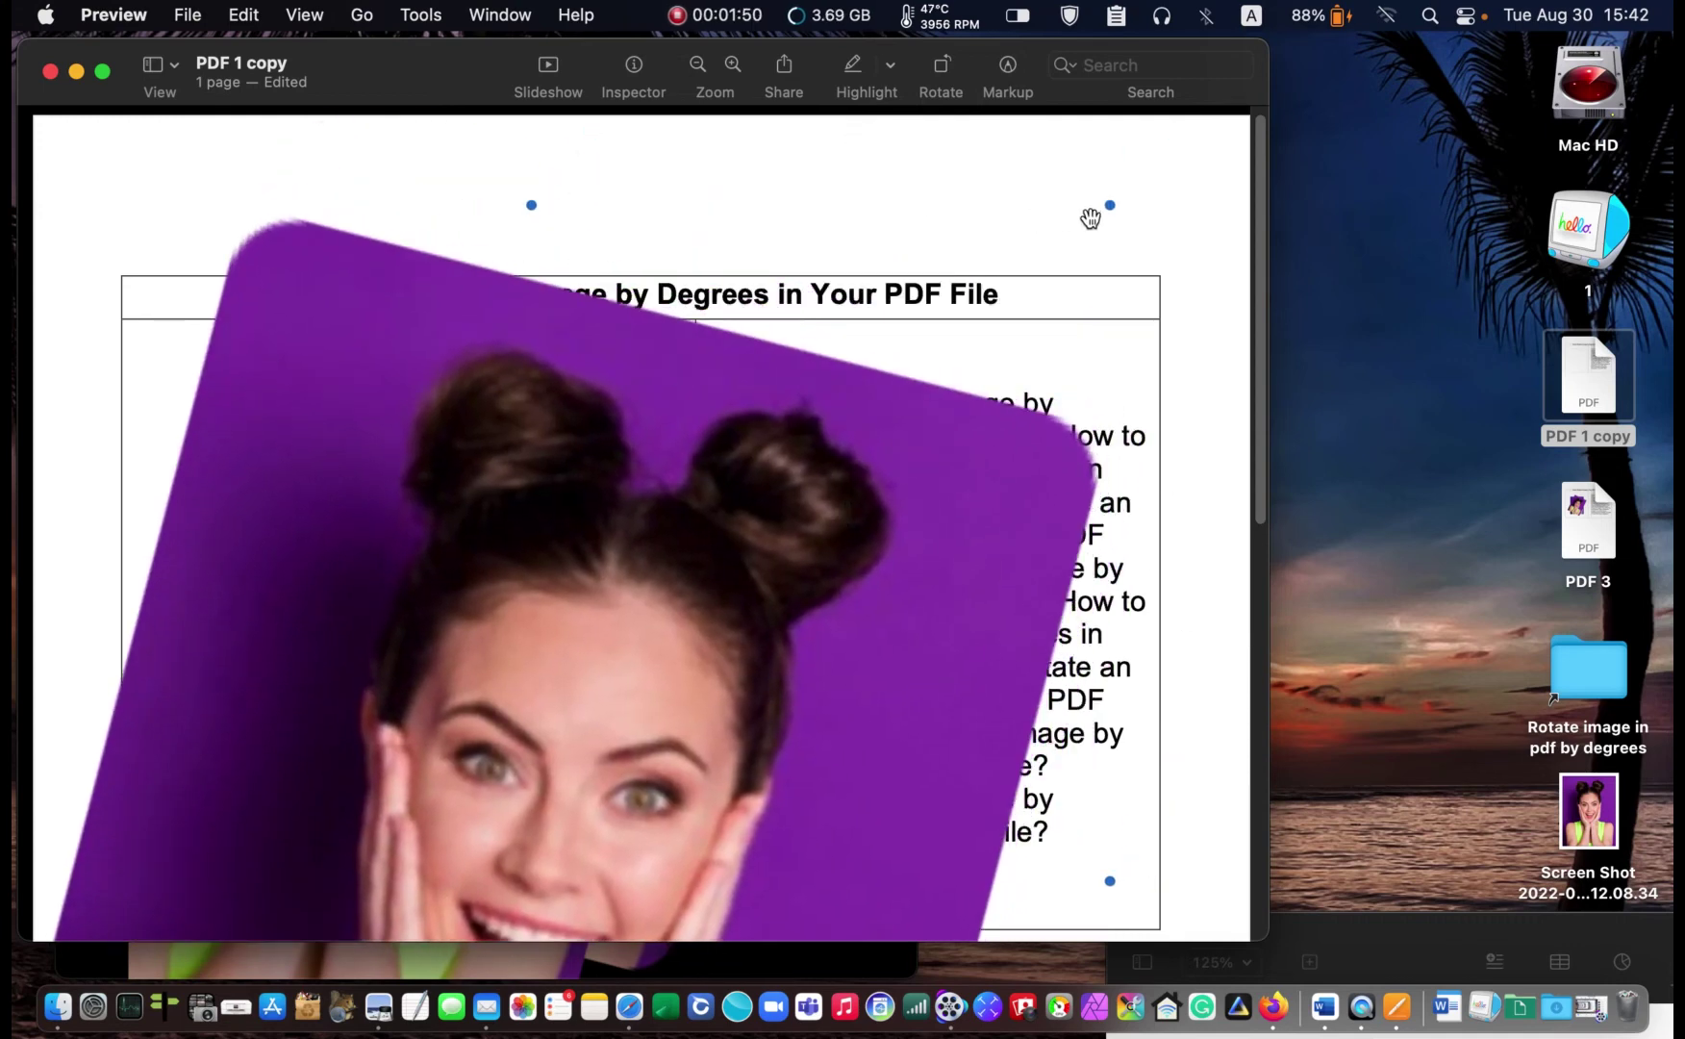
- Shrink the pasted portrait to fit the table's empty left cell, centre it there and deselect it
{"action": "left_click_drag", "start_coordinate": [1113, 209], "coordinate": [678, 713]}
{"action": "left_click_drag", "start_coordinate": [403, 814], "coordinate": [684, 305]}
{"action": "left_click_drag", "start_coordinate": [960, 197], "coordinate": [604, 612]}
{"action": "left_click_drag", "start_coordinate": [389, 748], "coordinate": [364, 545]}
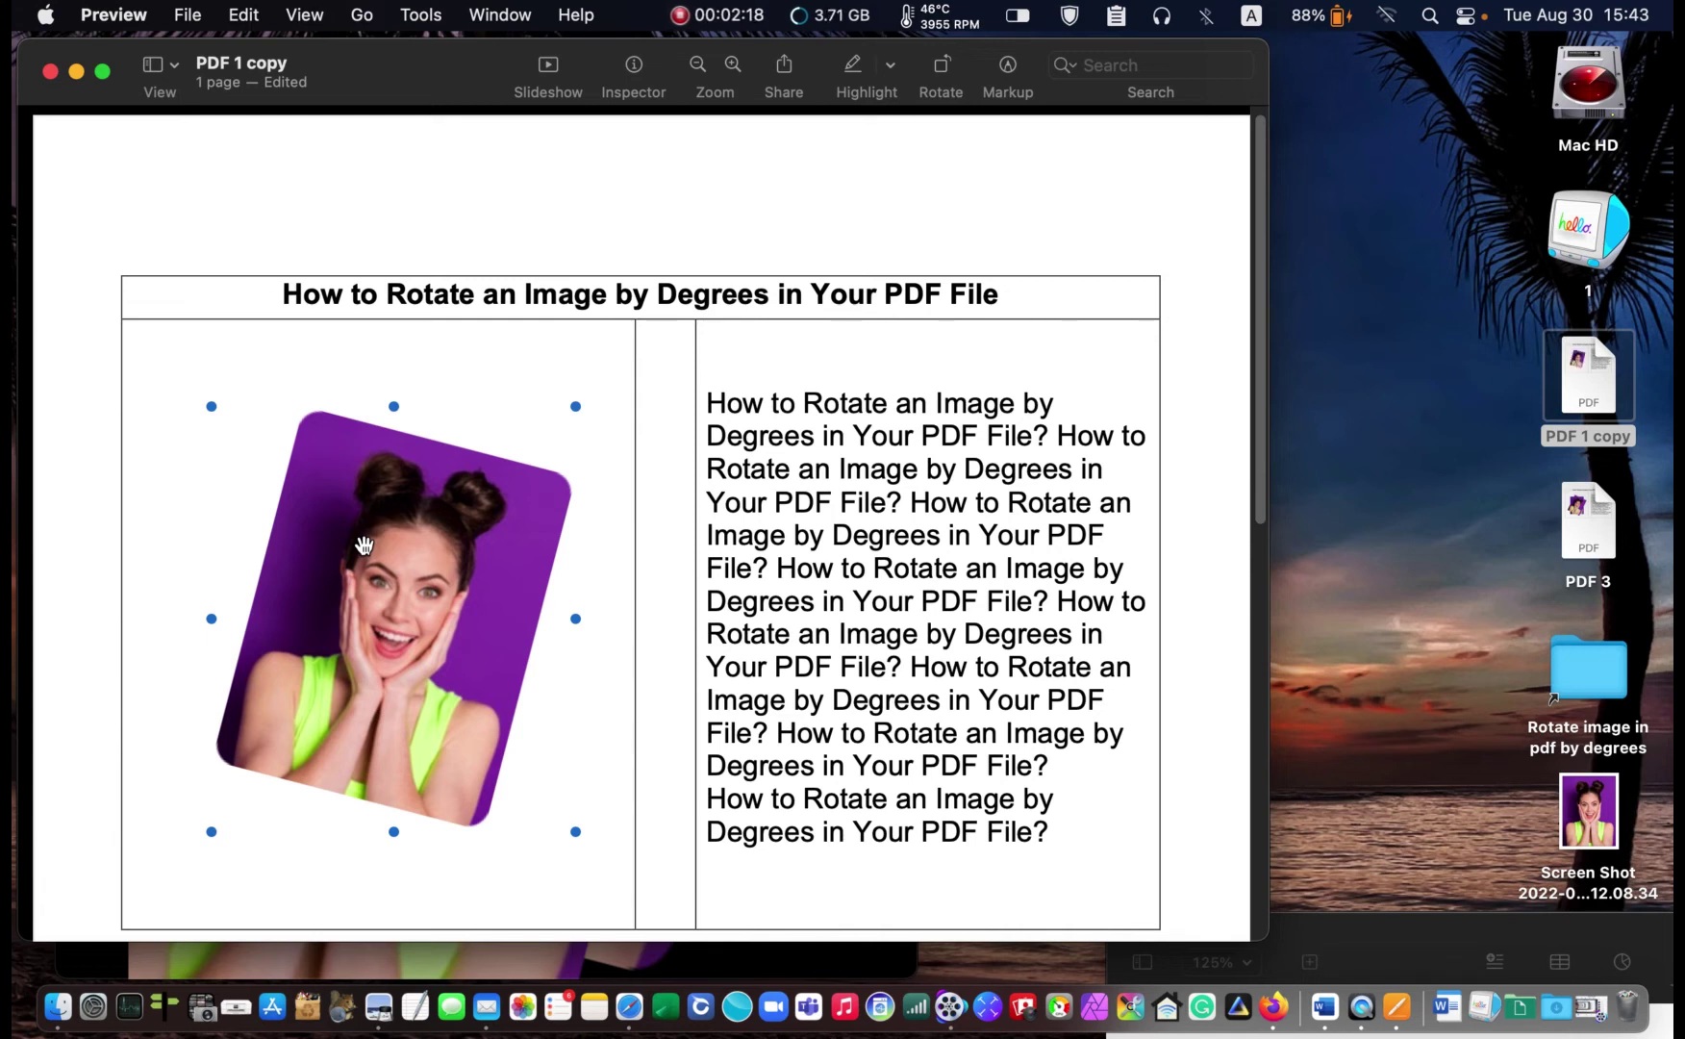
{"action": "left_click", "coordinate": [673, 833]}
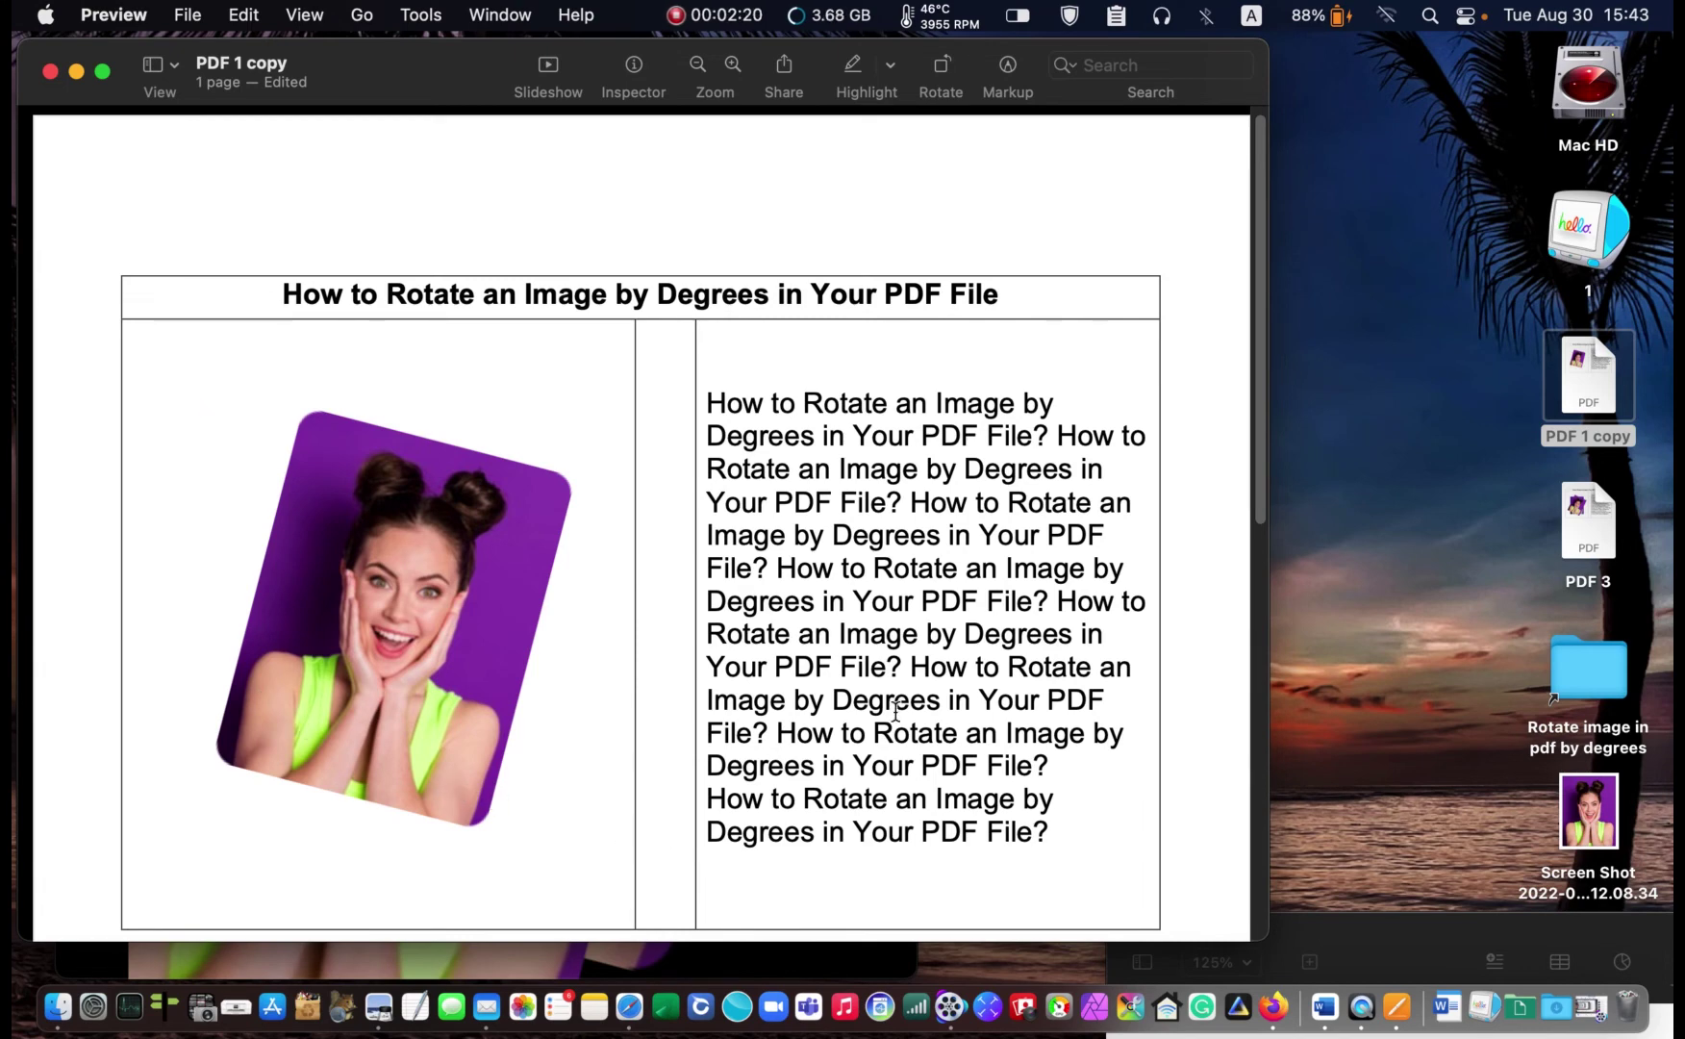